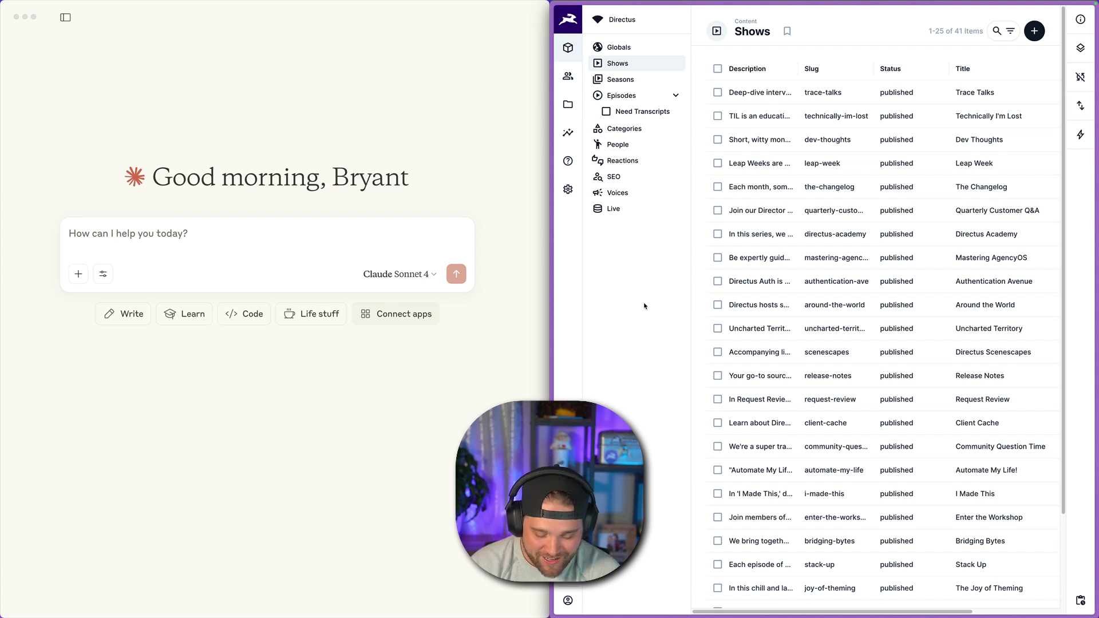
# - Open the Directus website in a new tab and go to Directus TV
pyautogui.press('super+t')
pyautogui.write('direc')
pyautogui.press('Return')
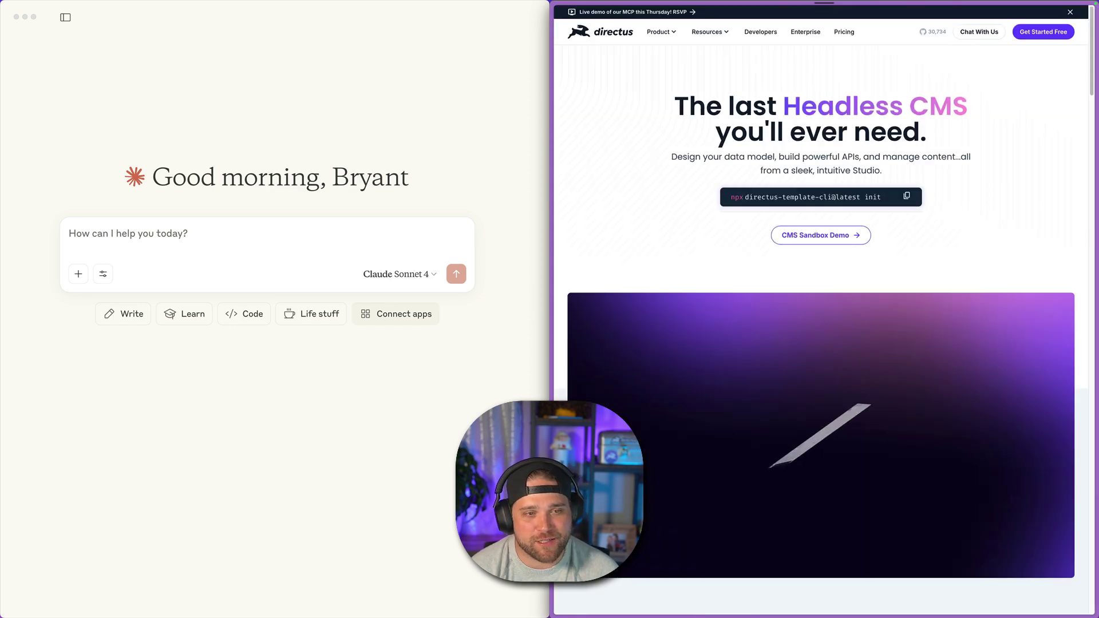
pyautogui.click(710, 32)
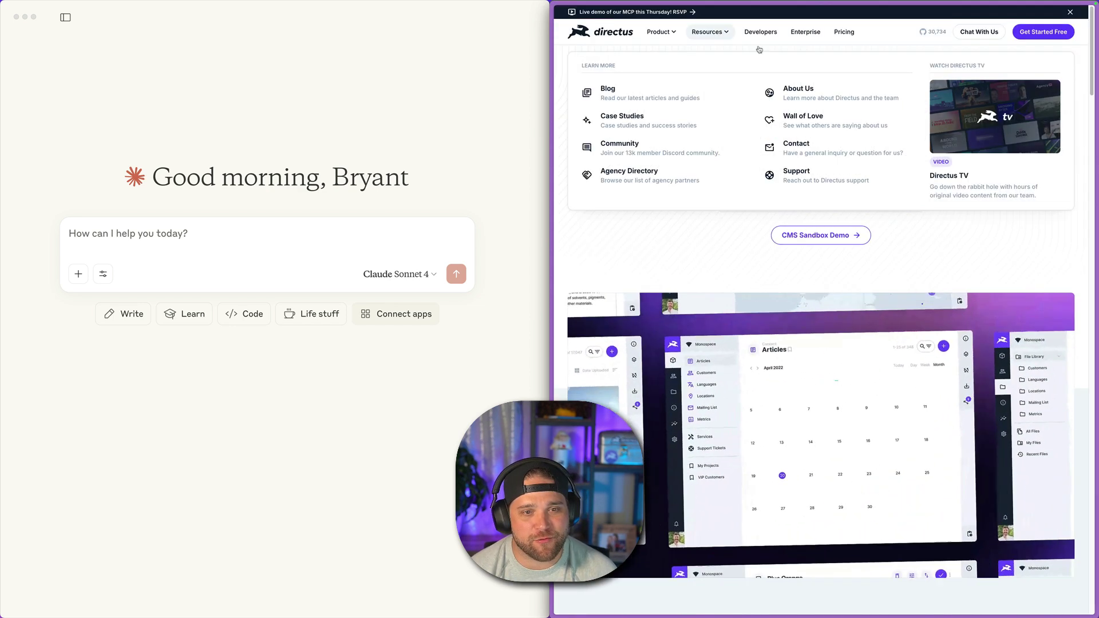
pyautogui.click(976, 135)
# - Browse the Directus TV show categories, including the Directus Features row, and find the text "enter t" on the page
pyautogui.scroll(-10, 758, 233)
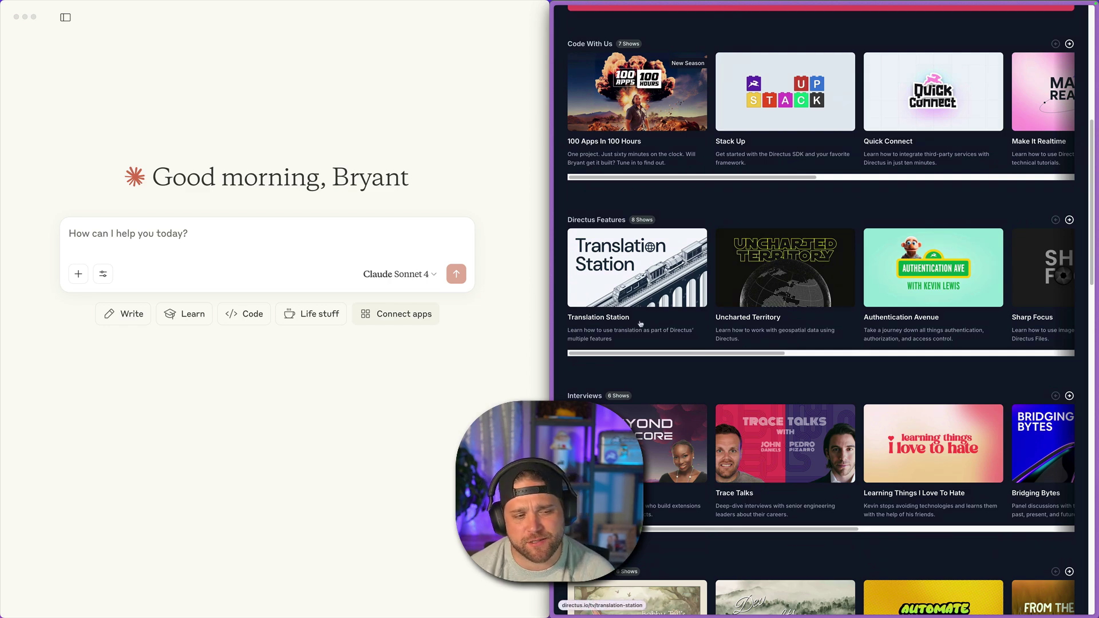
pyautogui.hscroll(8, 763, 299)
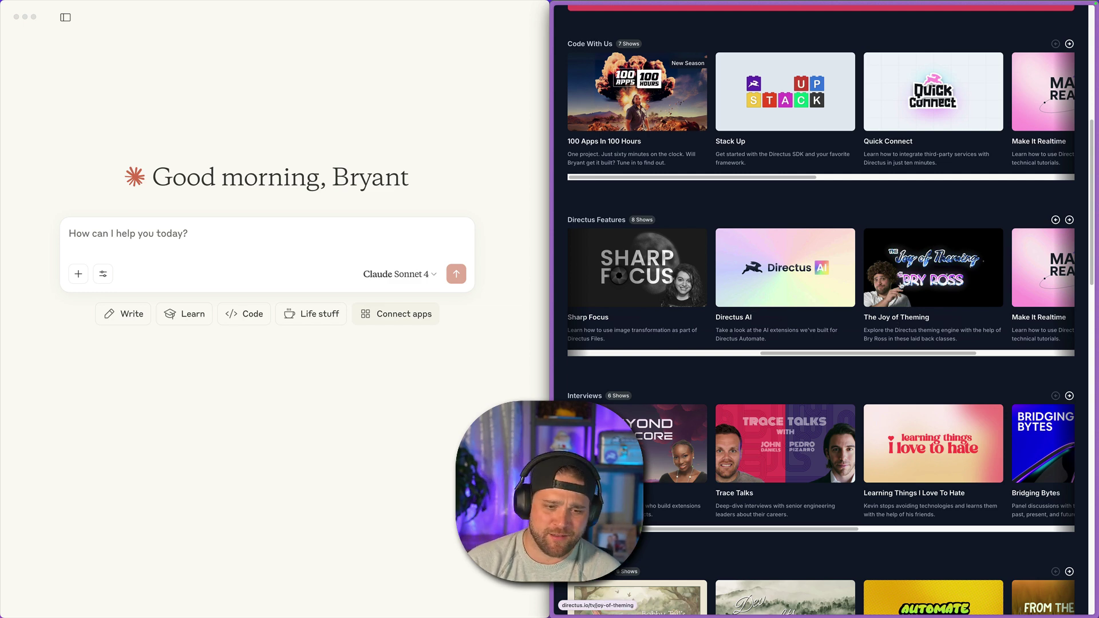
pyautogui.scroll(7, 854, 290)
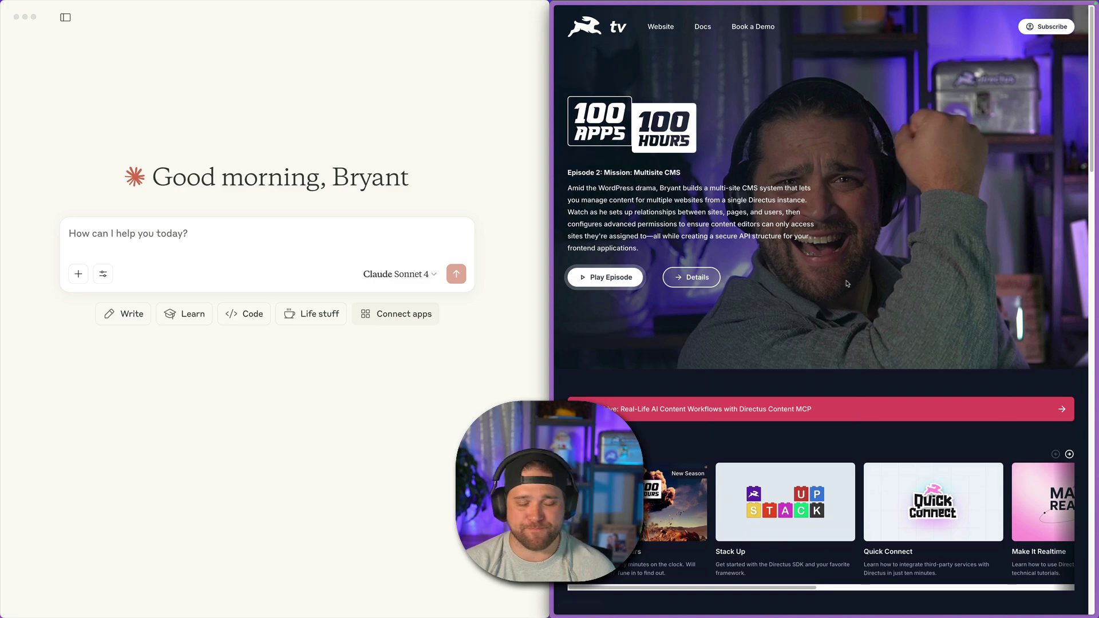
pyautogui.scroll(-7, 836, 306)
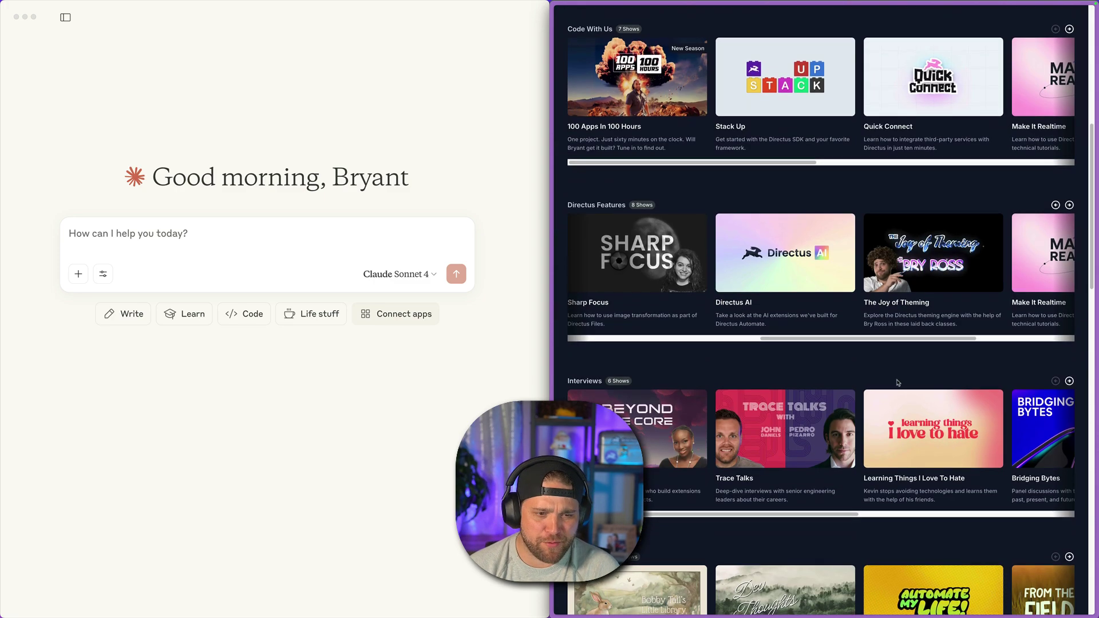
pyautogui.scroll(-7, 825, 350)
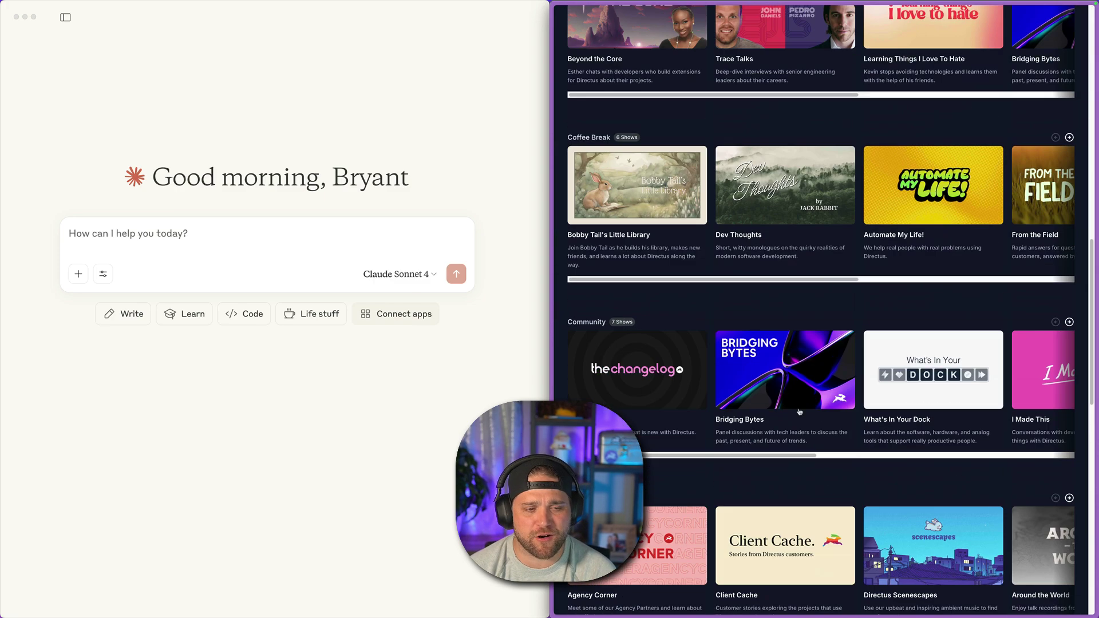
pyautogui.scroll(5, 840, 375)
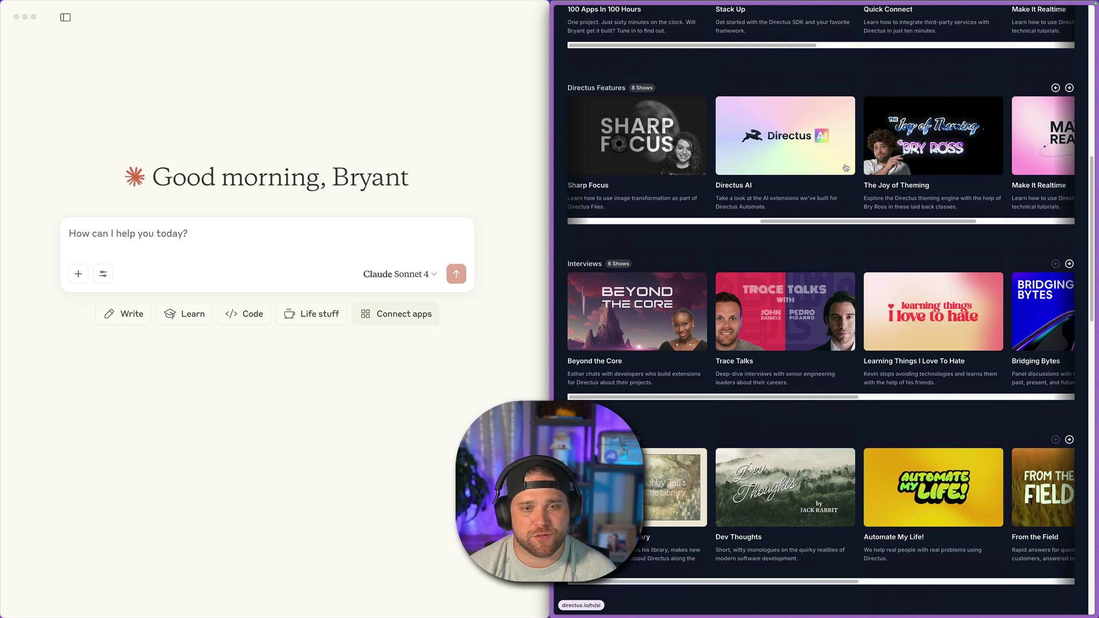
pyautogui.press('super+f')
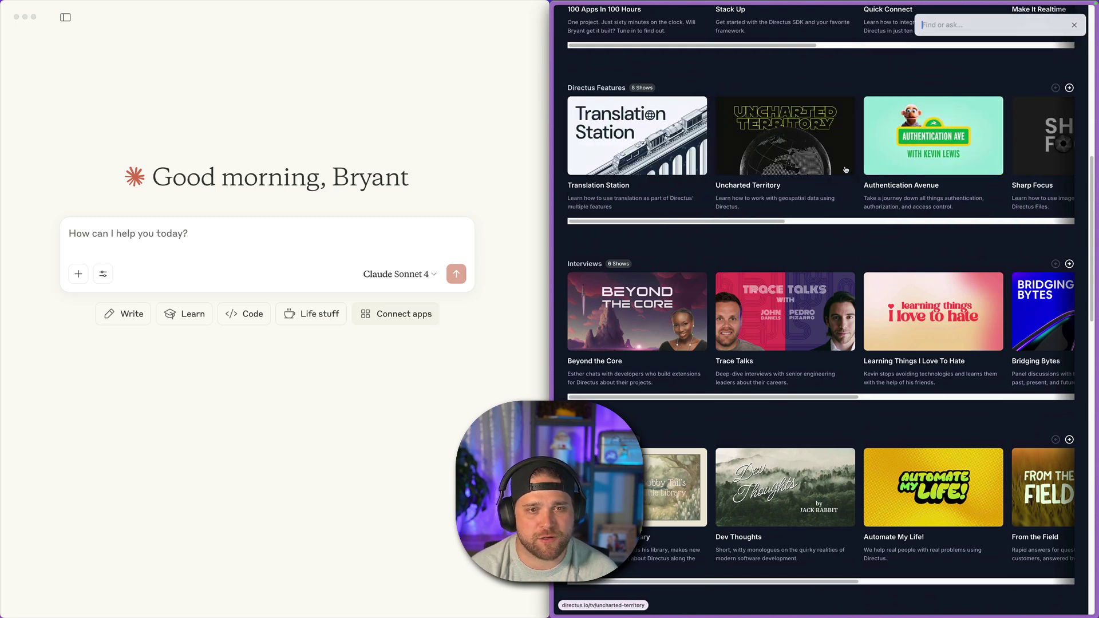
pyautogui.write('enter t')
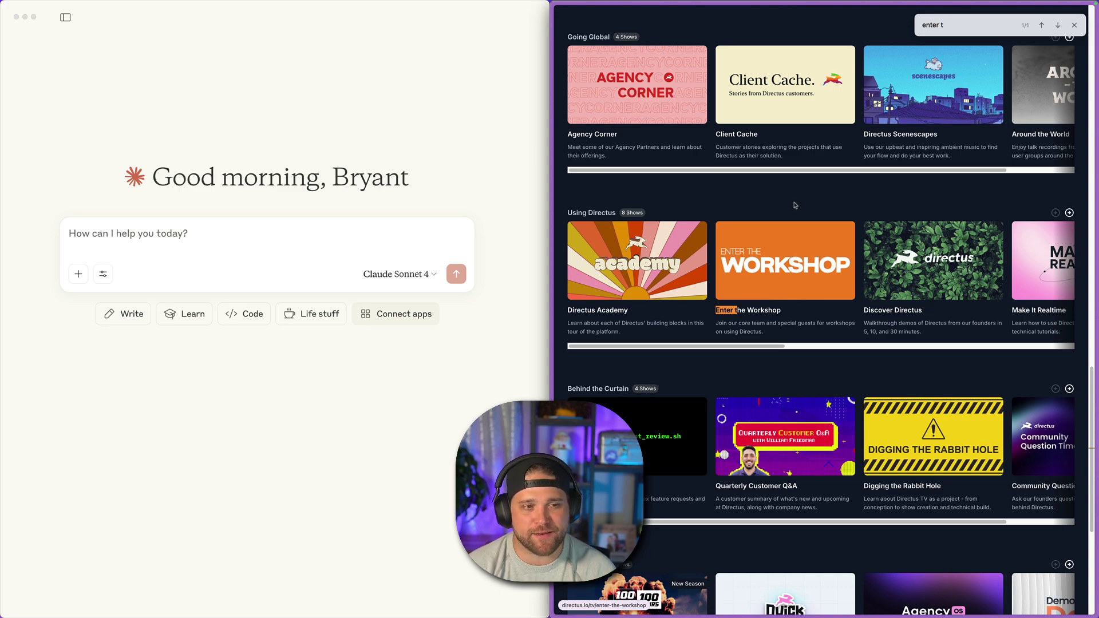
pyautogui.scroll(1, 790, 204)
# - Return to the Directus admin and open your own administrator account's admin options from the User Directory
pyautogui.hotkey('ctrl', 'Tab')
pyautogui.hotkey('ctrl', 'Tab')
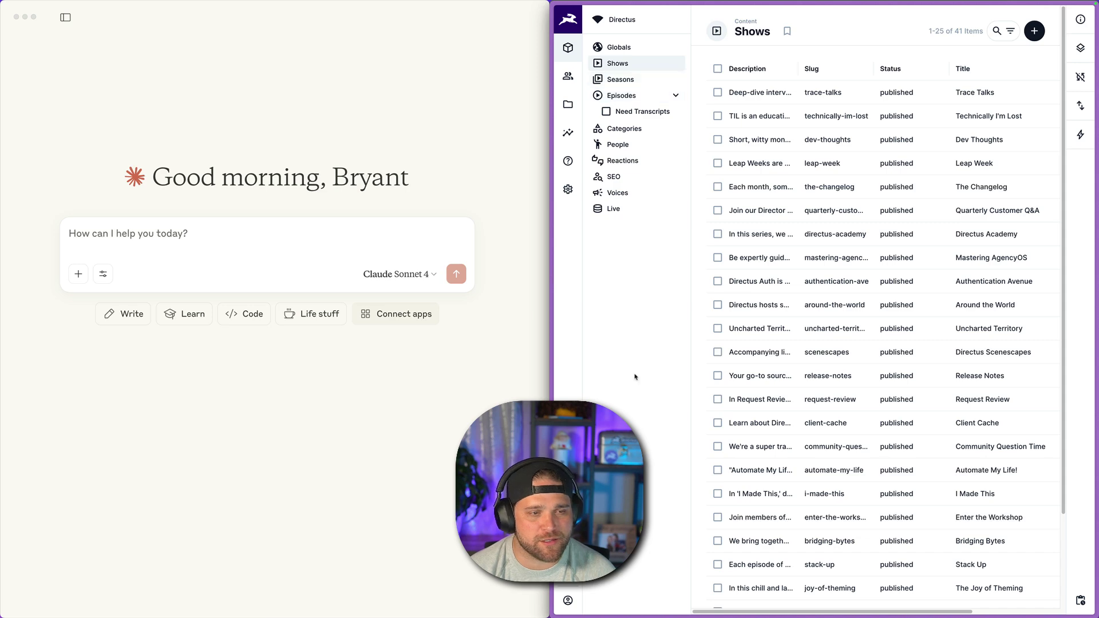
pyautogui.click(568, 76)
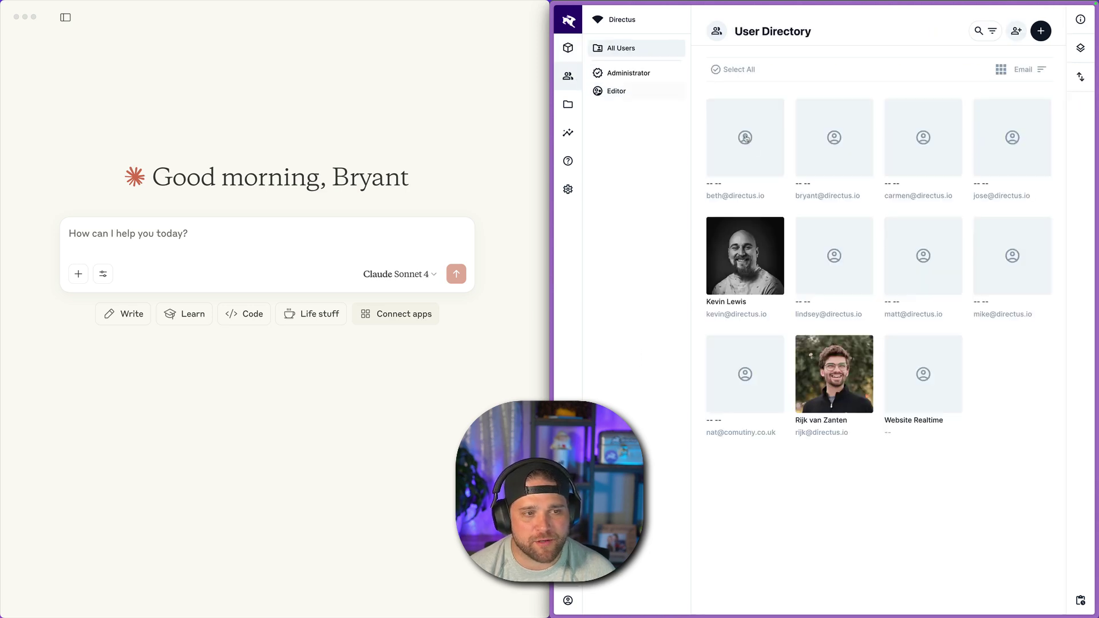
pyautogui.click(831, 150)
pyautogui.scroll(-15, 859, 397)
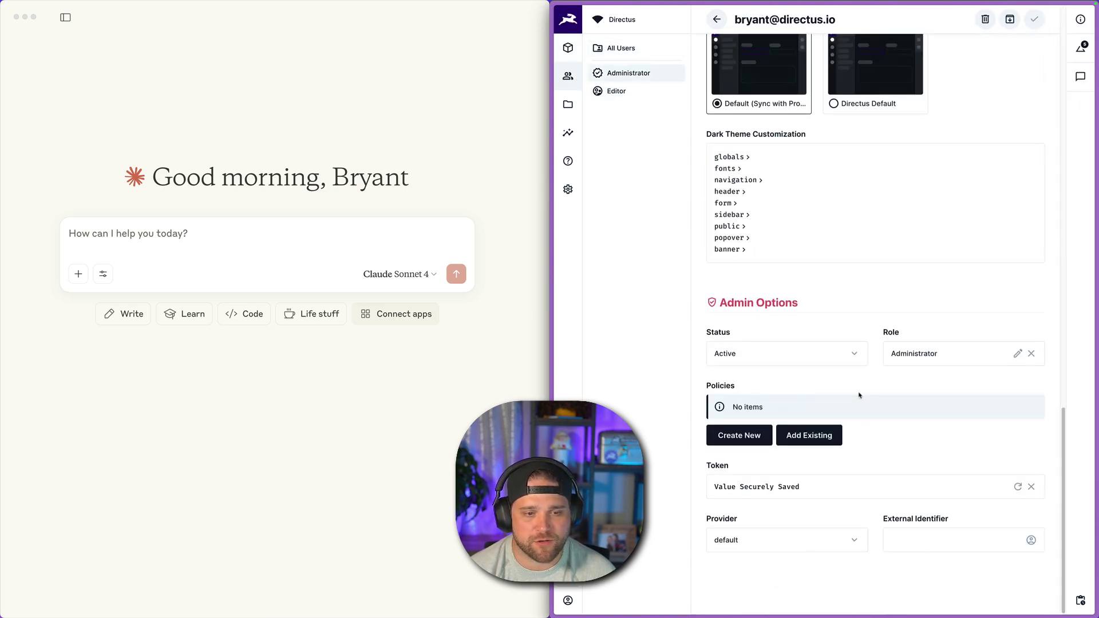
# - Generate a new access token for the account, copy it and save the user
pyautogui.click(1018, 486)
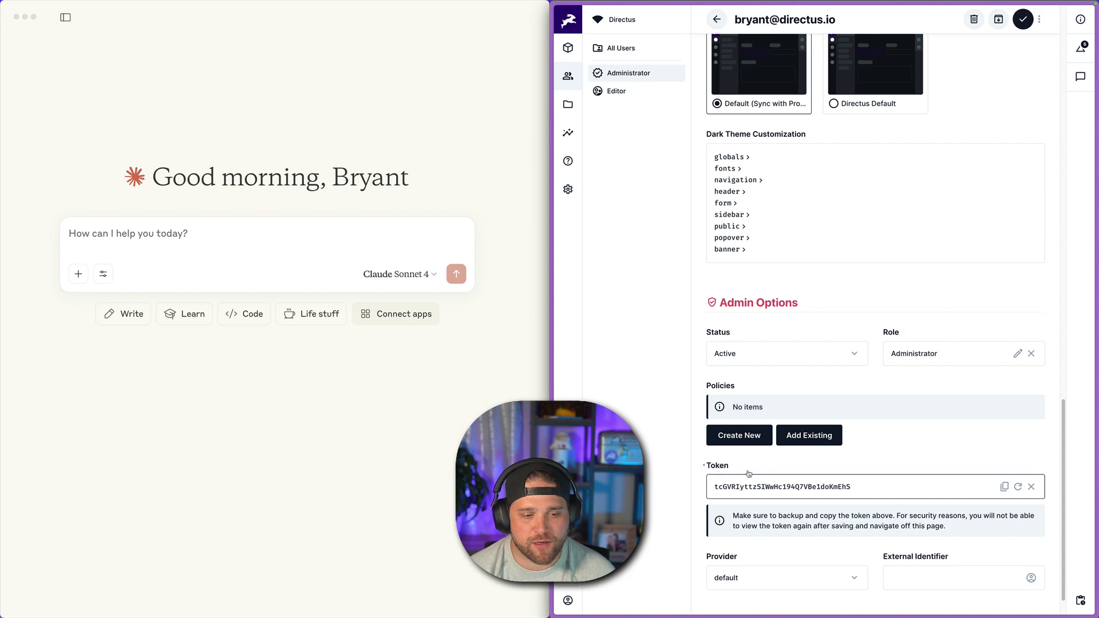
pyautogui.doubleClick(888, 488)
pyautogui.click(1023, 20)
# - Switch to the code editor with claude_desktop_config.json and move its window so the browser is reachable beside it
pyautogui.hotkey('ctrl', 'Up')
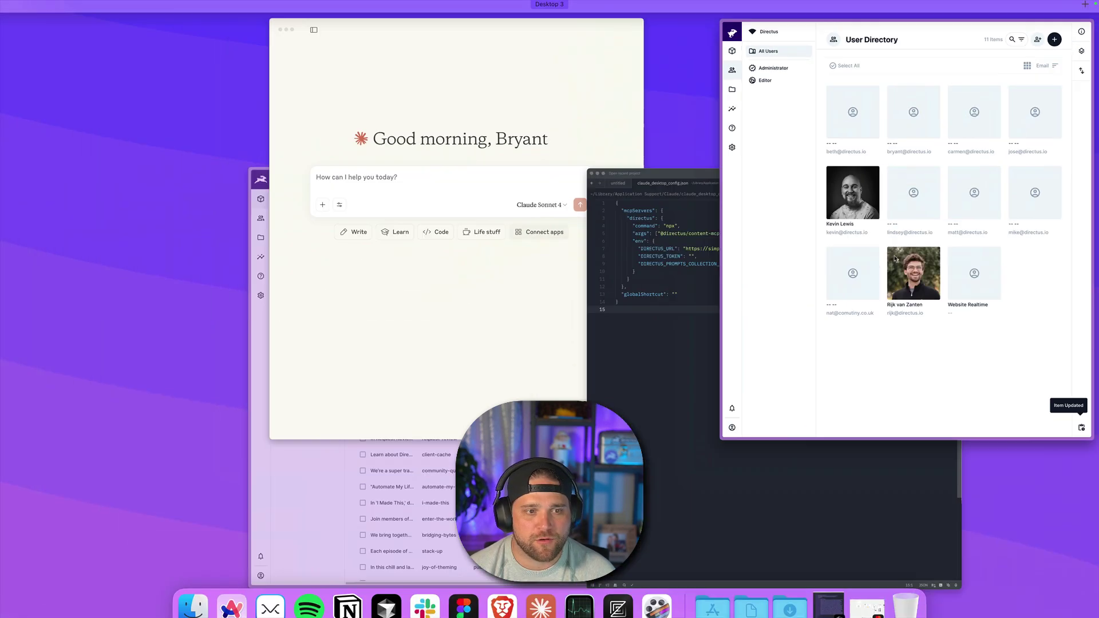
pyautogui.click(772, 420)
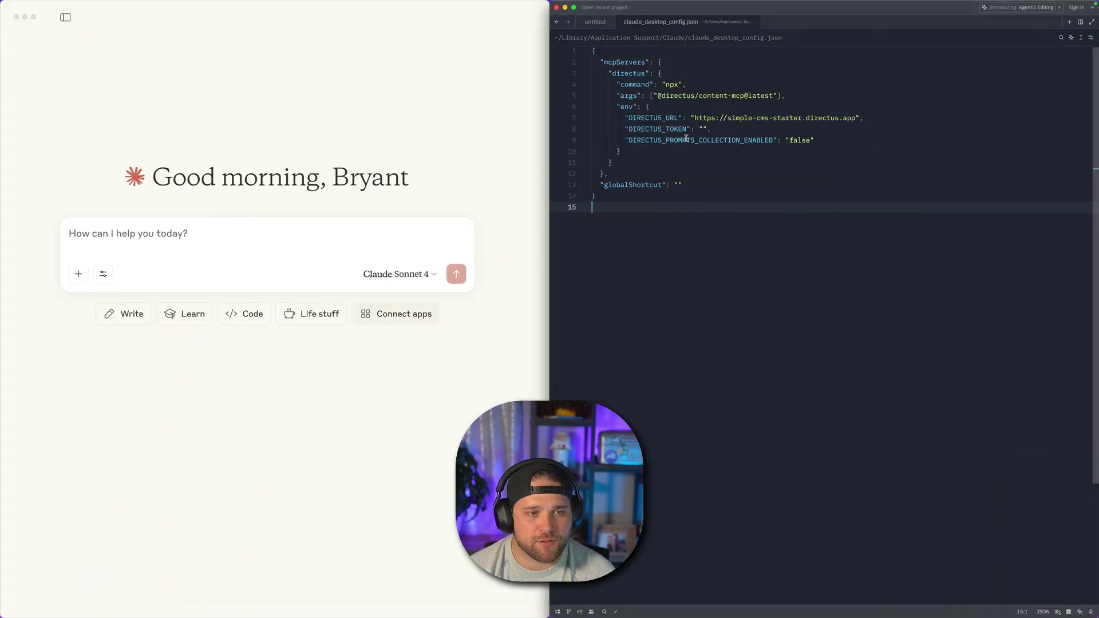
pyautogui.click(833, 3)
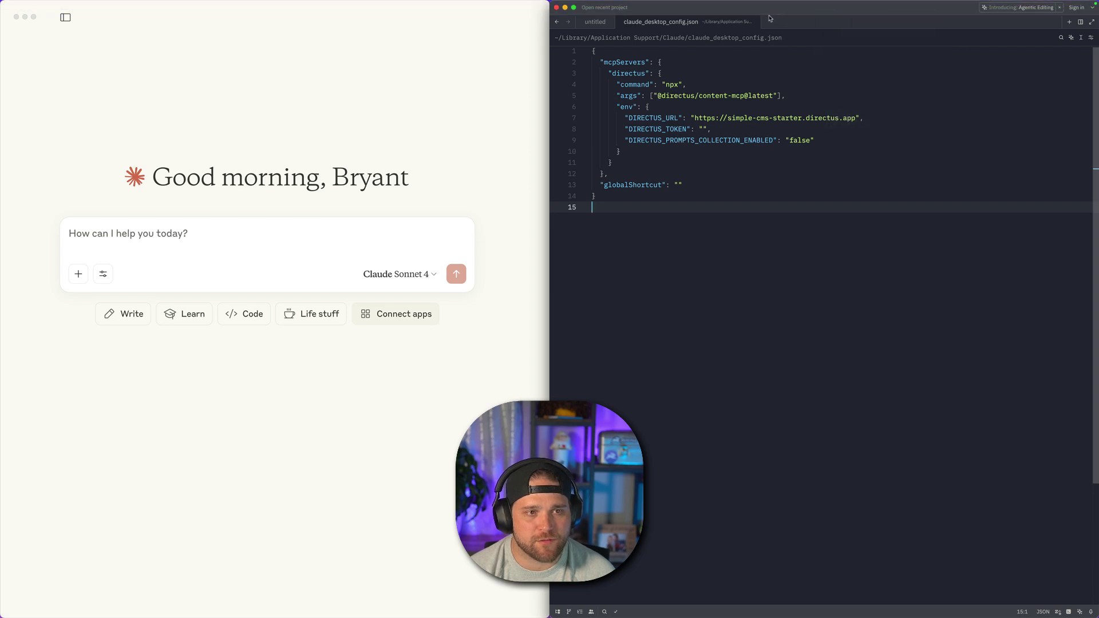
pyautogui.moveTo(784, 7); pyautogui.dragTo(355, 2)
pyautogui.click(692, 62)
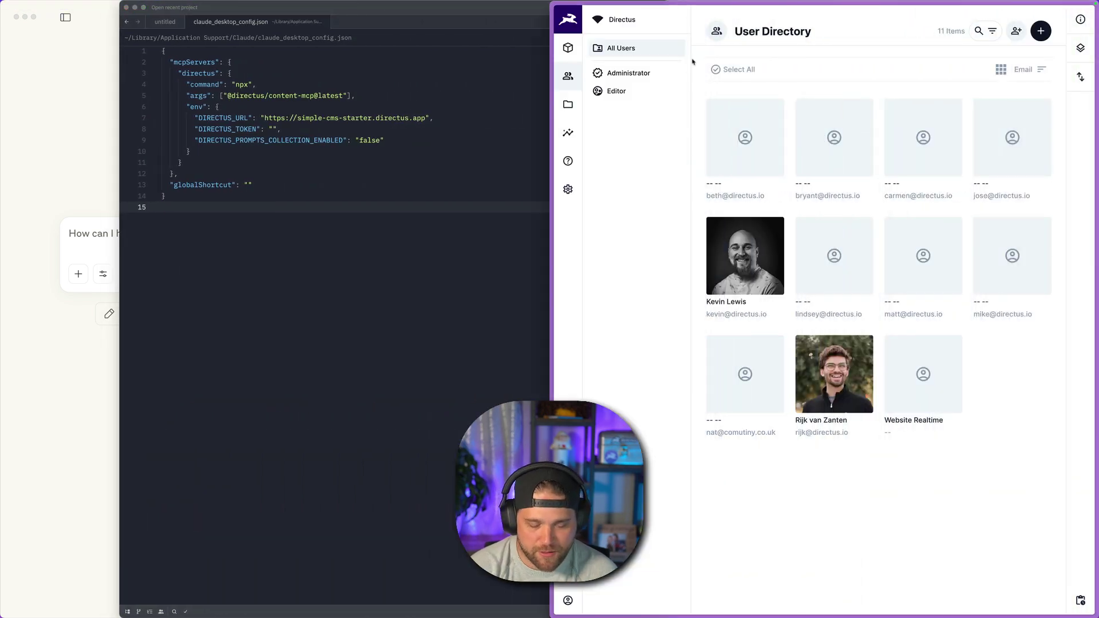
pyautogui.press('super+l')
pyautogui.press('super+c')
pyautogui.click(312, 124)
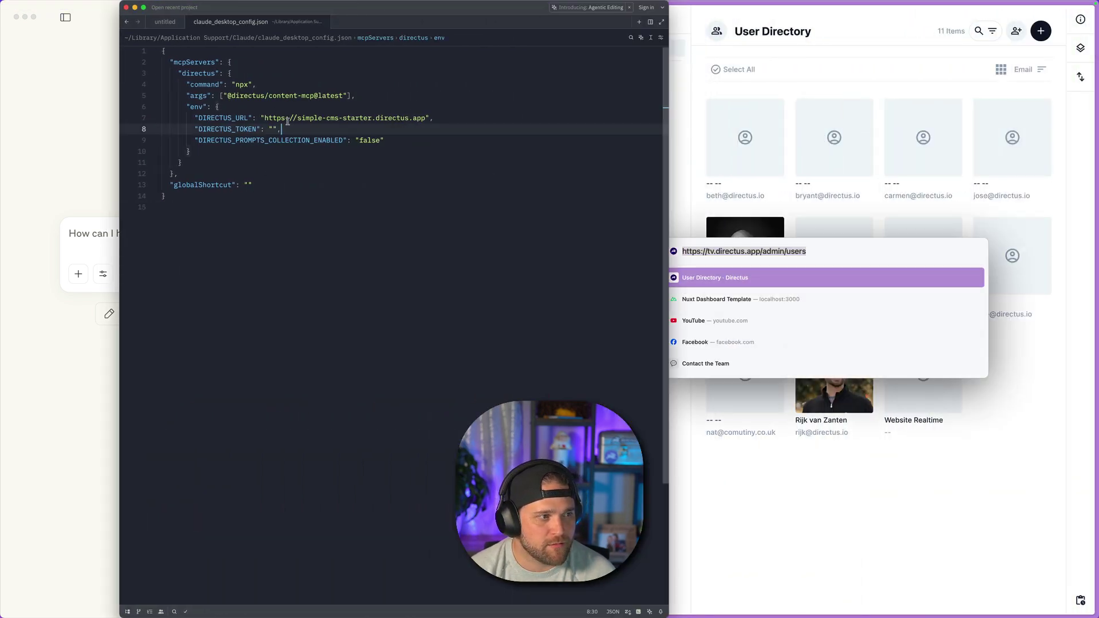
pyautogui.moveTo(264, 118); pyautogui.dragTo(426, 118)
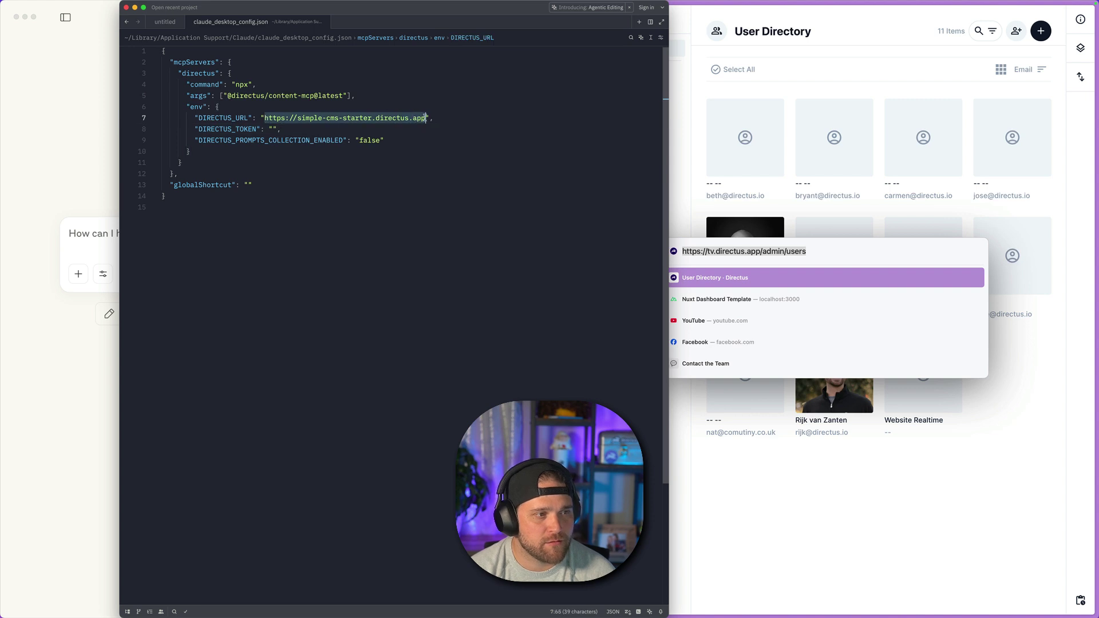
pyautogui.press('super+v')
pyautogui.press('BackSpace')
pyautogui.press('BackSpace')
pyautogui.press('BackSpace')
pyautogui.press('BackSpace')
pyautogui.press('BackSpace')
pyautogui.press('BackSpace')
pyautogui.press('BackSpace')
pyautogui.press('BackSpace')
pyautogui.press('BackSpace')
pyautogui.press('BackSpace')
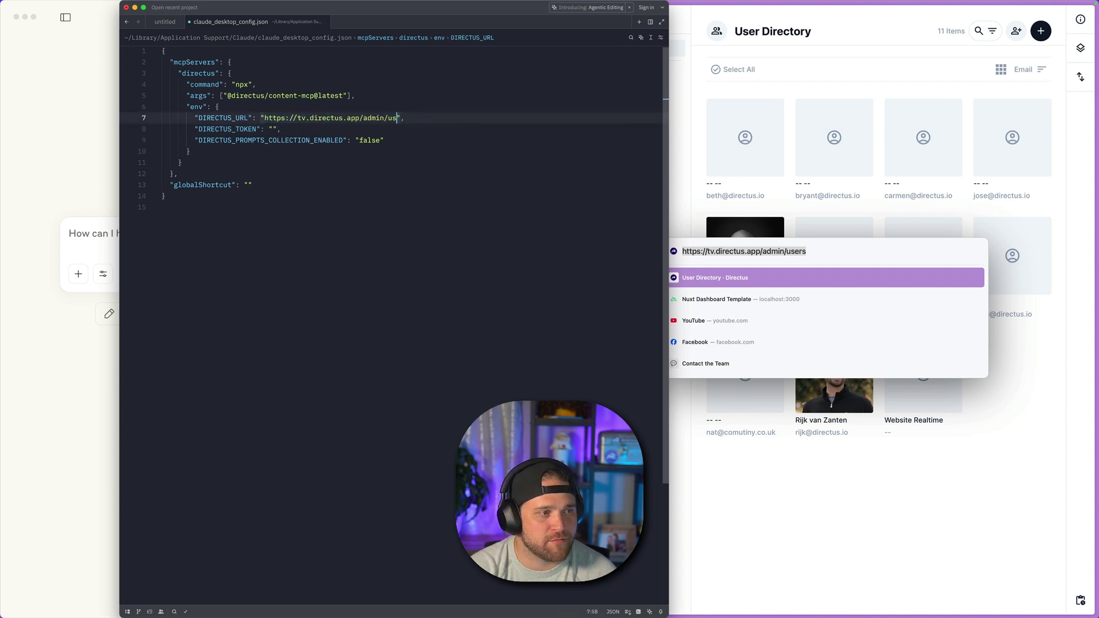
pyautogui.press('BackSpace')
pyautogui.press('BackSpace')
# - Paste the copied access token from the clipboard history into the DIRECTUS_TOKEN value and quit the code editor
pyautogui.press('super+space')
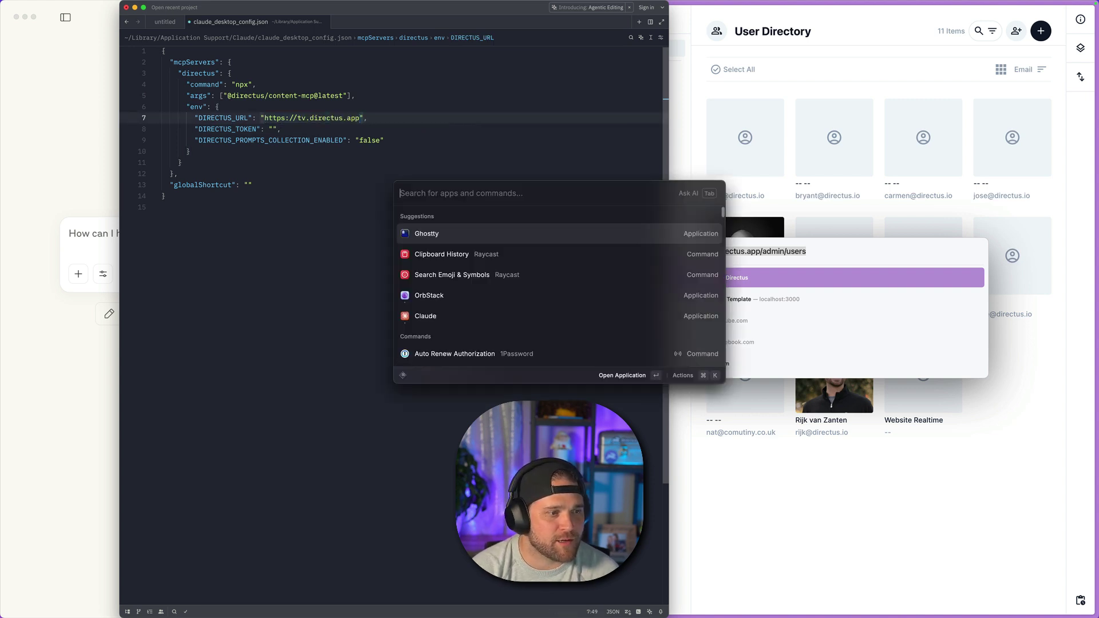
pyautogui.press('Down')
pyautogui.press('Return')
pyautogui.press('Escape')
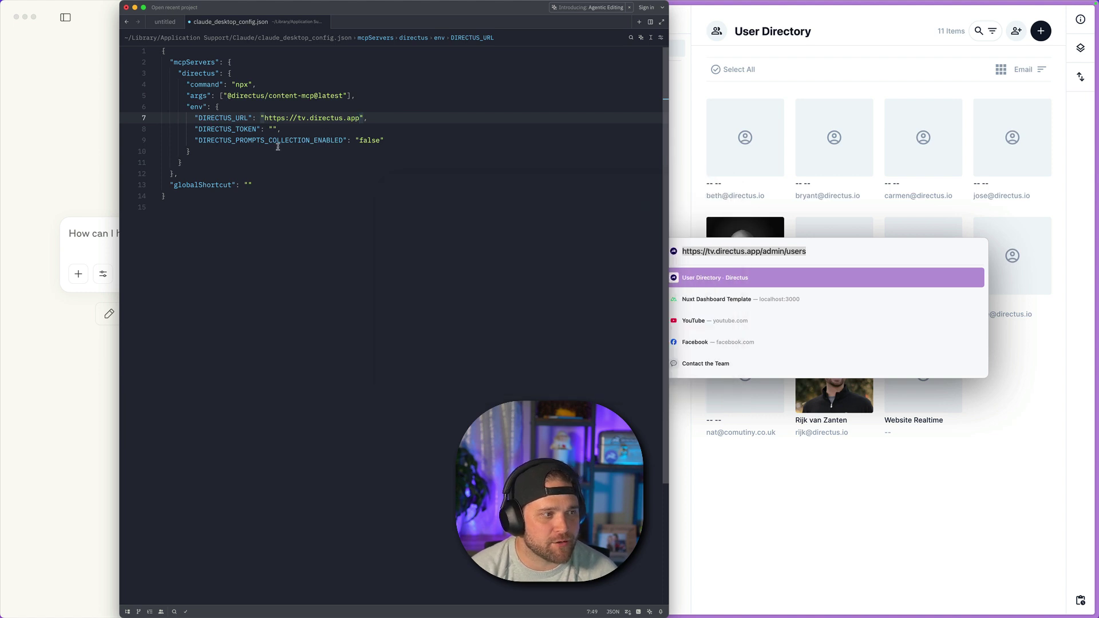
pyautogui.click(273, 130)
pyautogui.press('super+v')
pyautogui.click(417, 240)
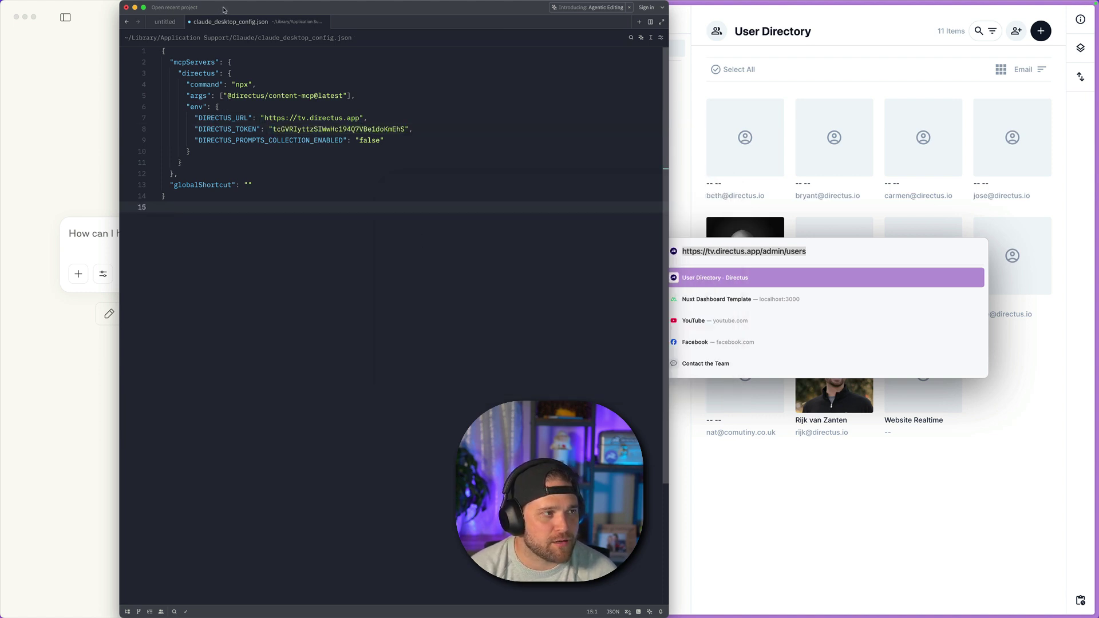
pyautogui.press('super+q')
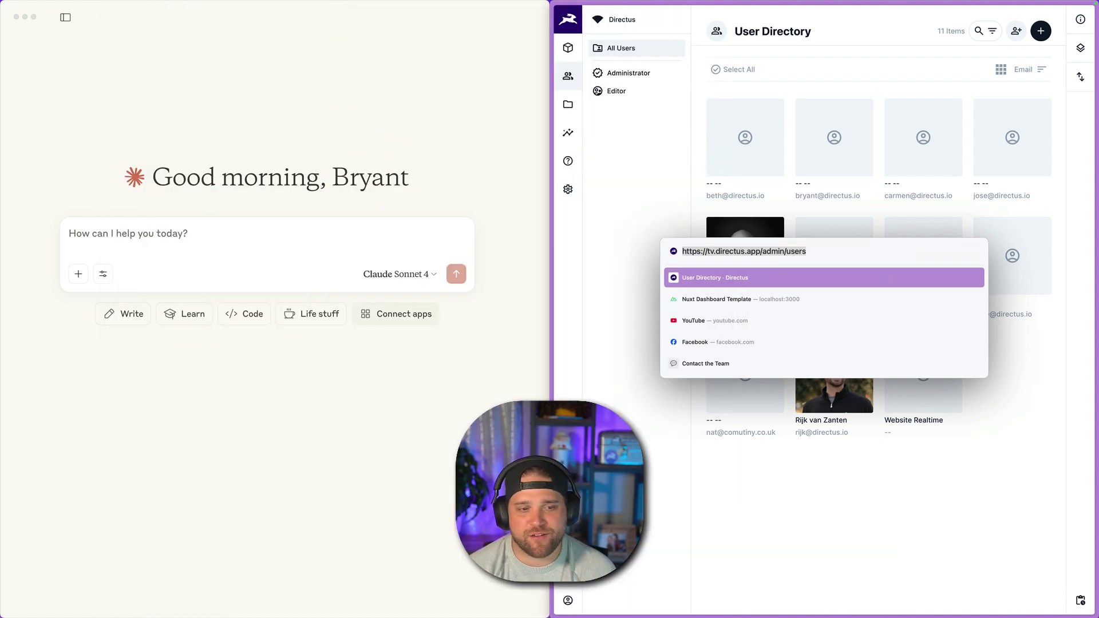
# - Dismiss the browser's address suggestions, then quit and relaunch the Claude desktop app
pyautogui.click(661, 222)
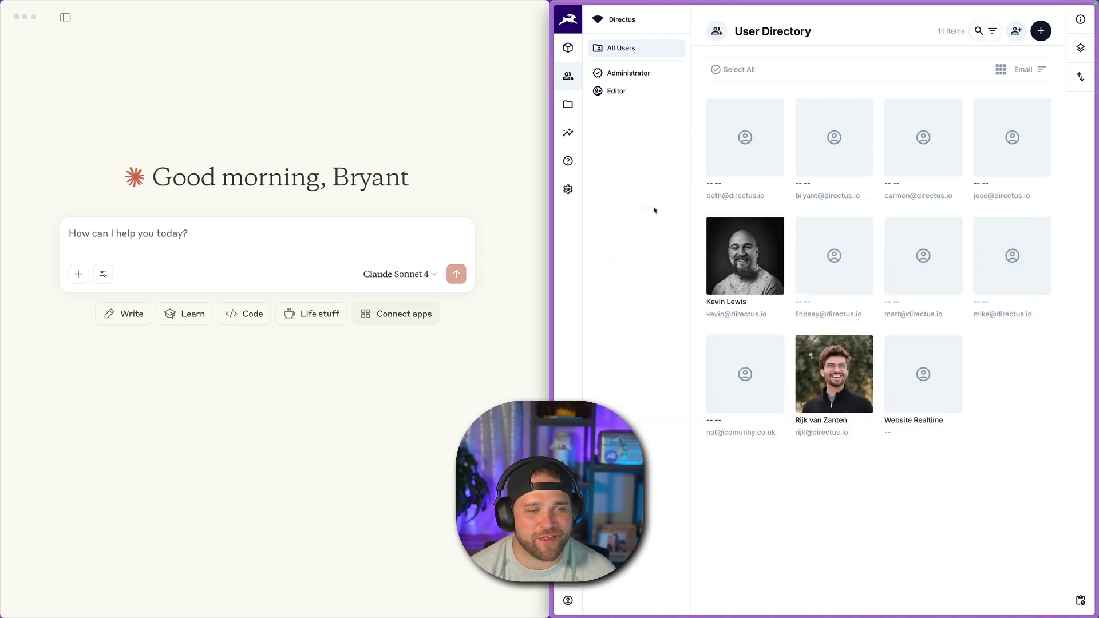
pyautogui.click(219, 160)
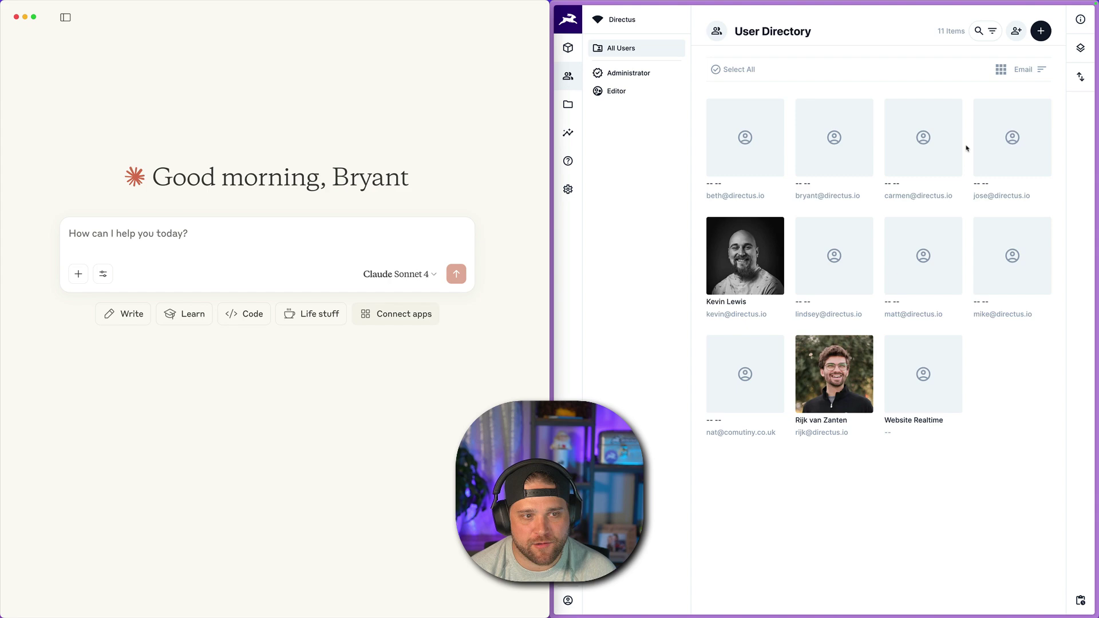
pyautogui.press('super+q')
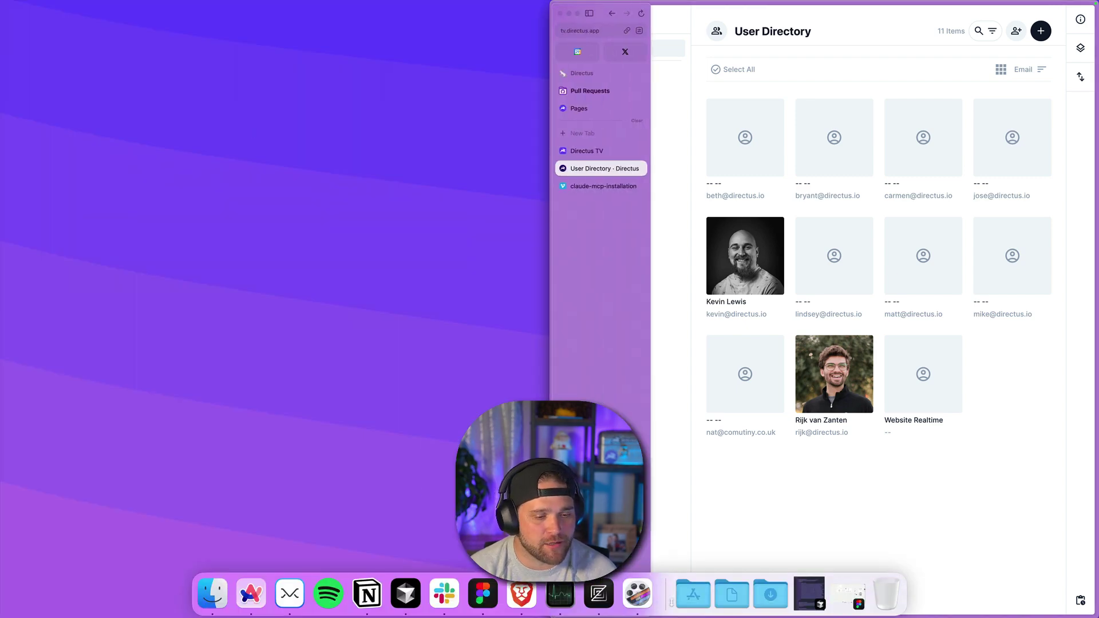
pyautogui.click(692, 594)
pyautogui.click(692, 261)
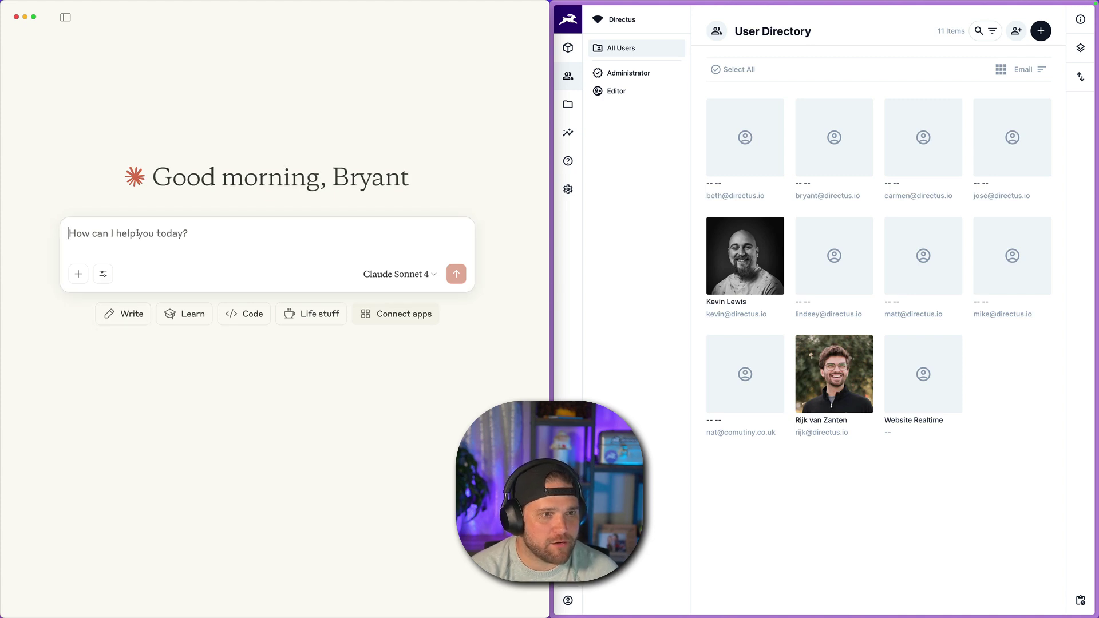
# - Ask Claude "Can you check my directus schema for me" and read its reply
pyautogui.write('Can you ')
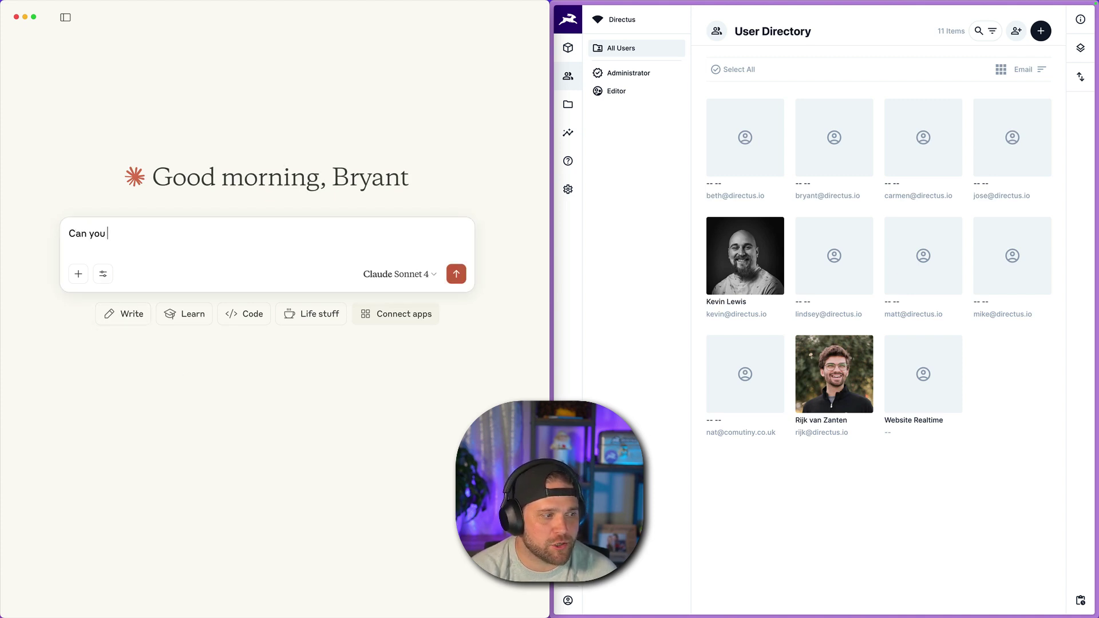
pyautogui.write('check my d')
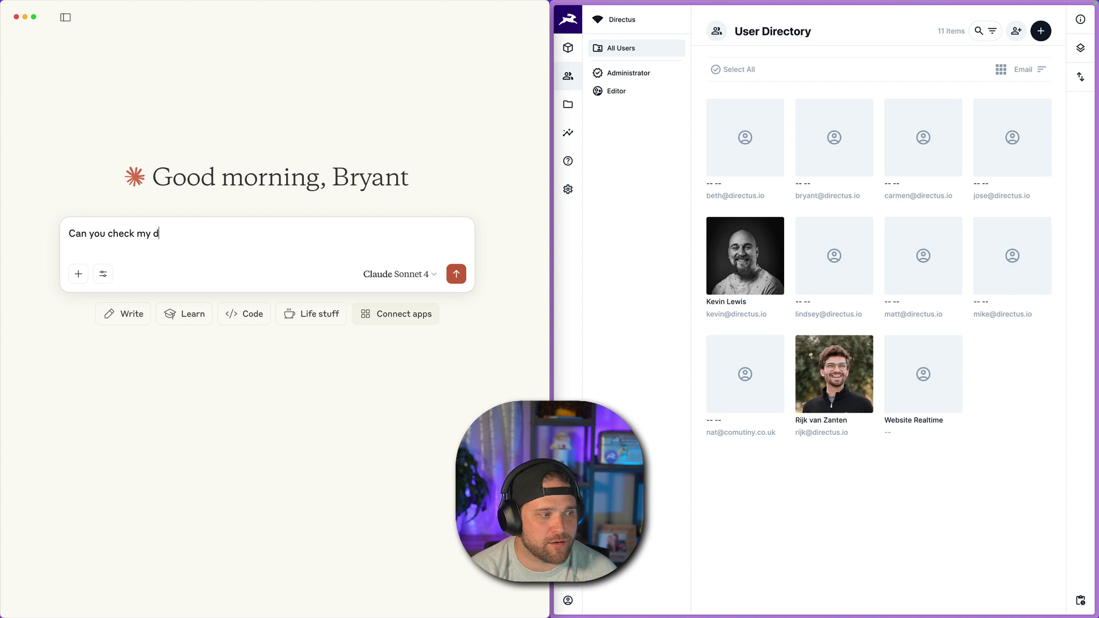
pyautogui.write('irectus sc')
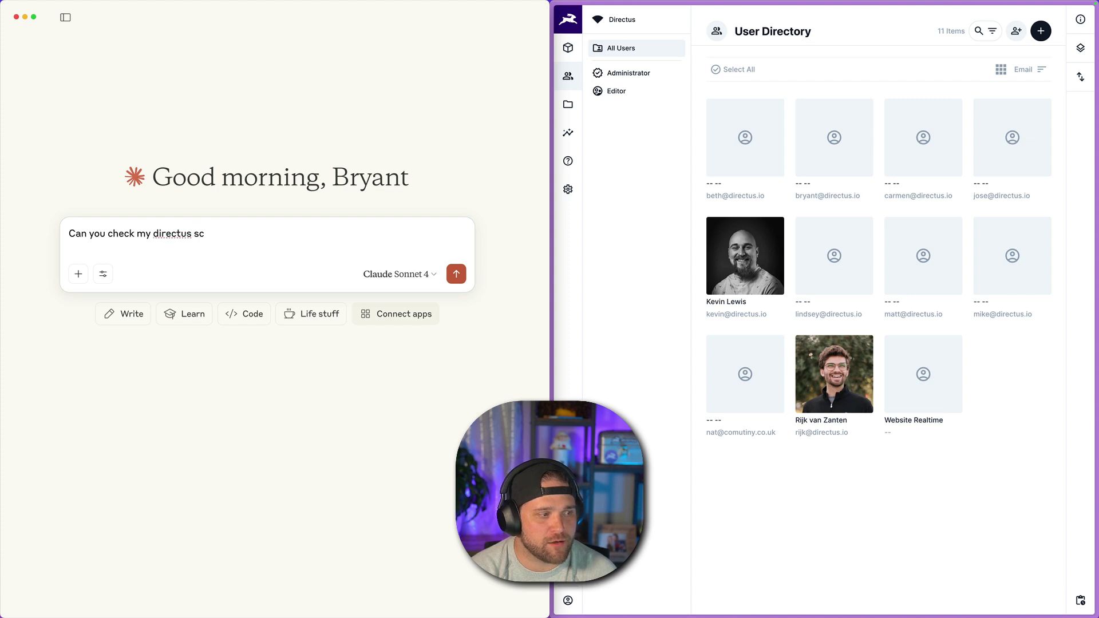
pyautogui.write('aema for me')
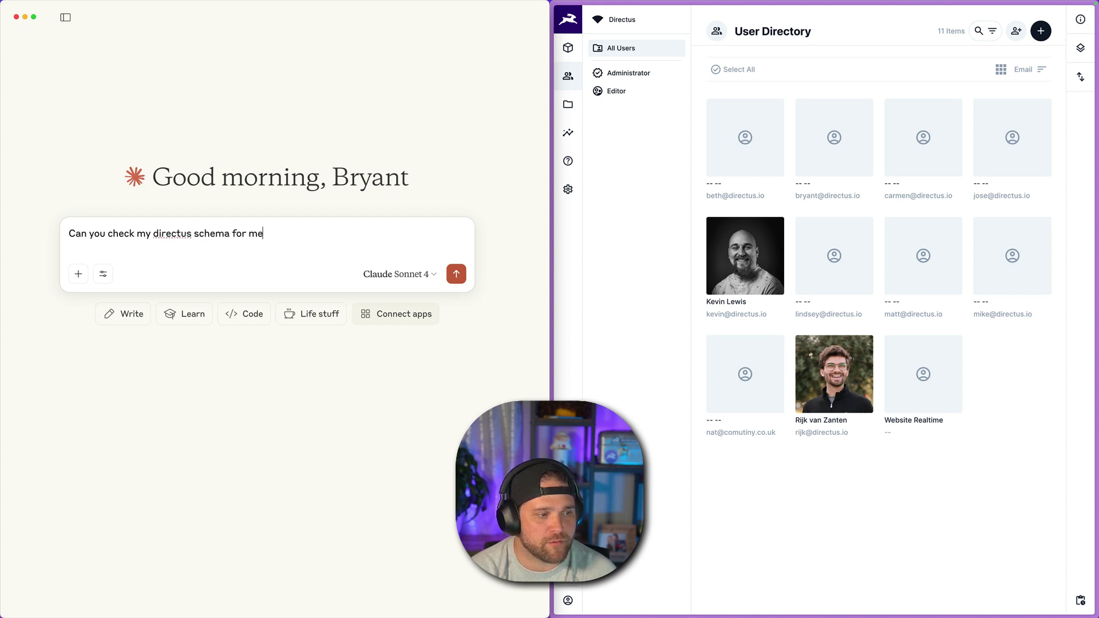
pyautogui.press('Return')
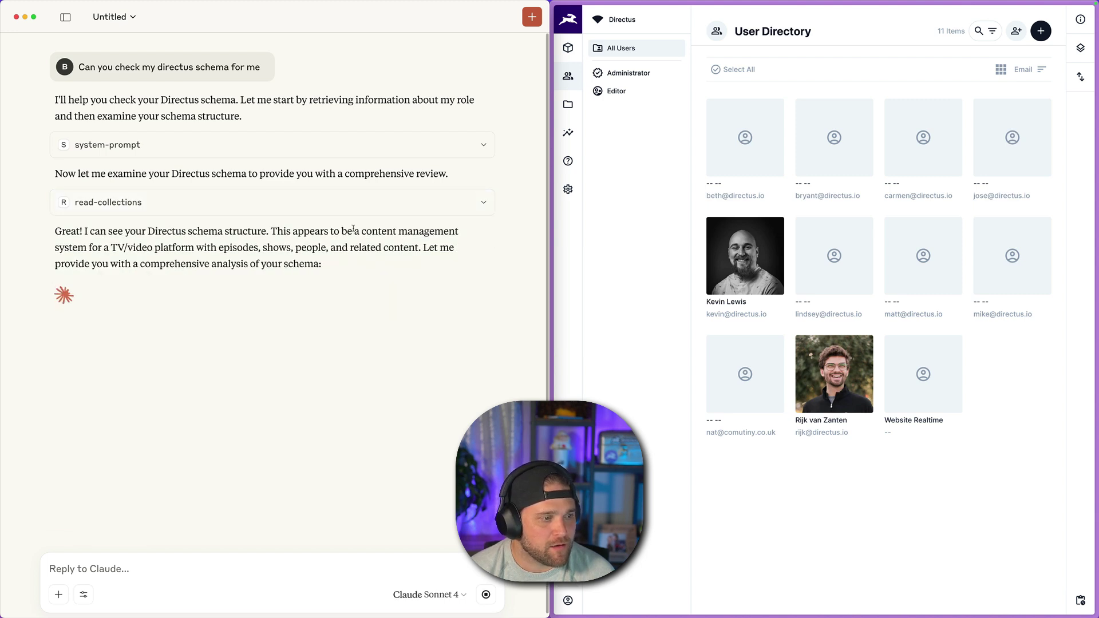
pyautogui.moveTo(287, 247); pyautogui.dragTo(372, 280)
pyautogui.click(360, 279)
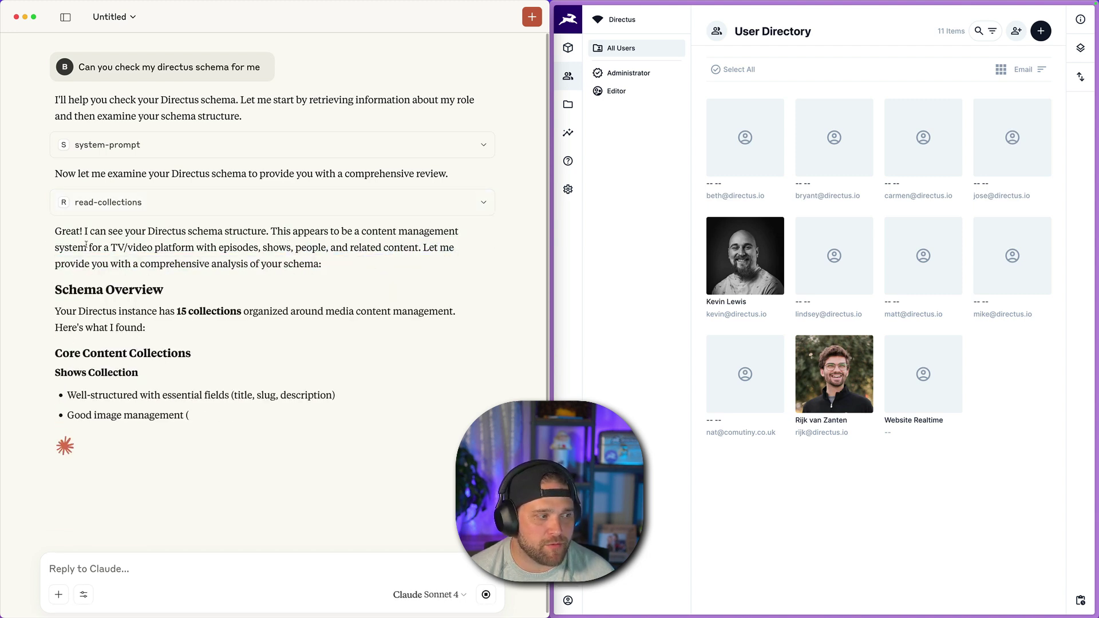
# - Highlight Claude's summary of the schema, then browse the Shows, Seasons and Episodes collections in Directus to compare
pyautogui.moveTo(55, 247); pyautogui.dragTo(361, 279)
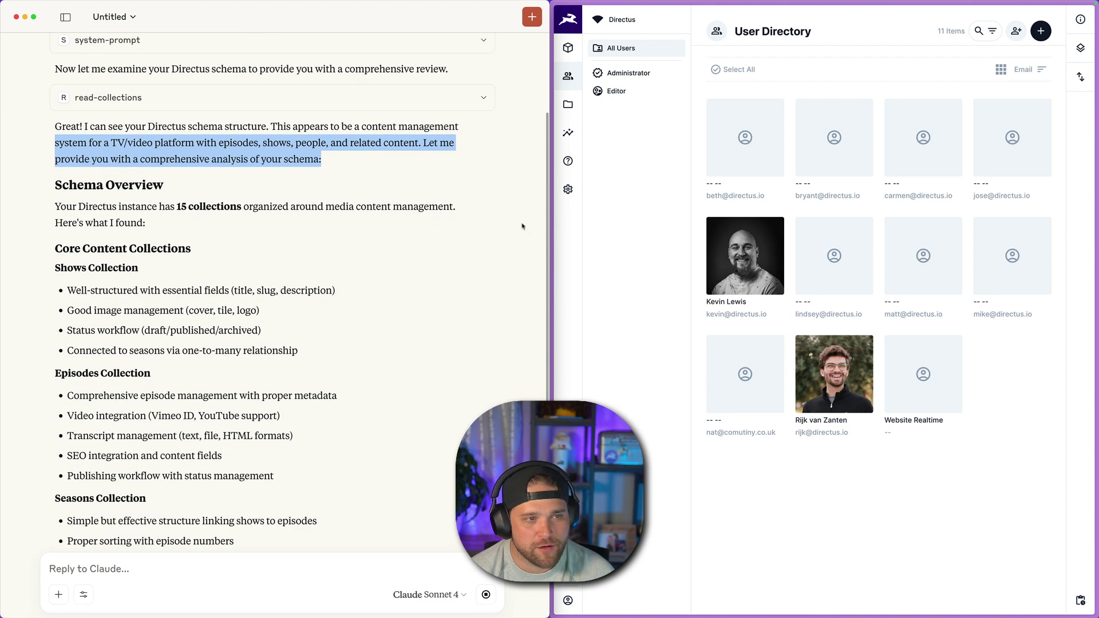
pyautogui.click(610, 259)
pyautogui.click(568, 48)
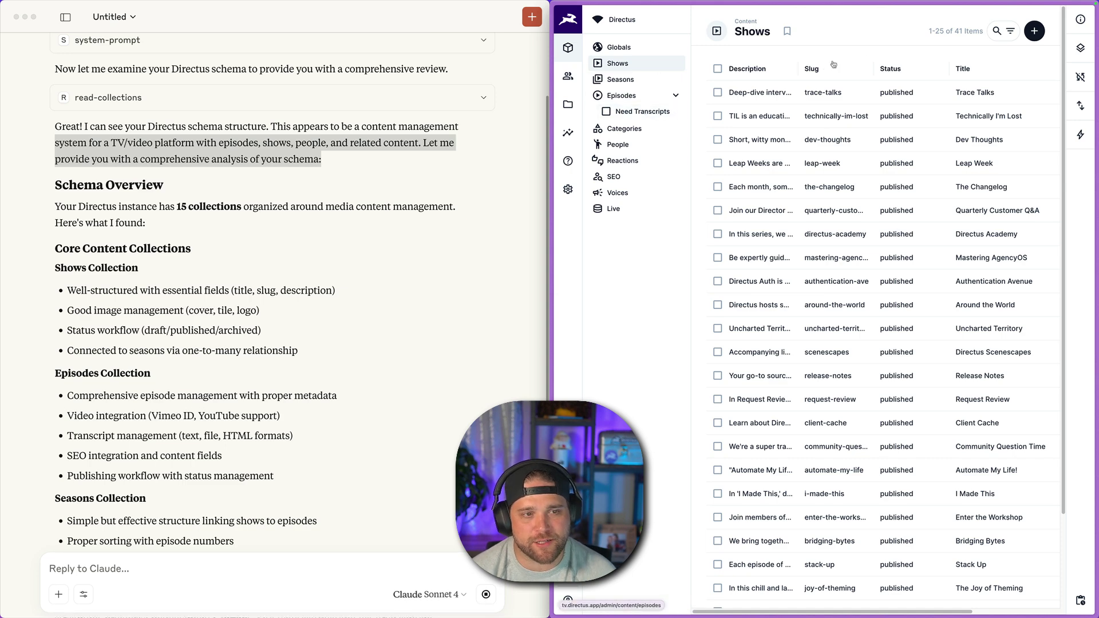
pyautogui.click(645, 80)
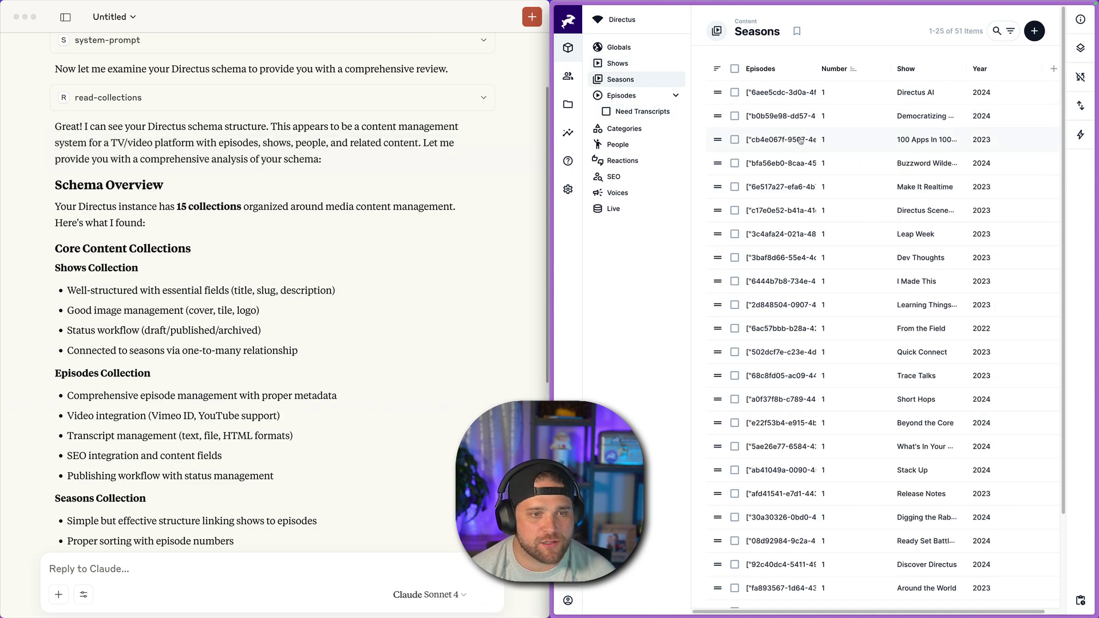
pyautogui.click(624, 96)
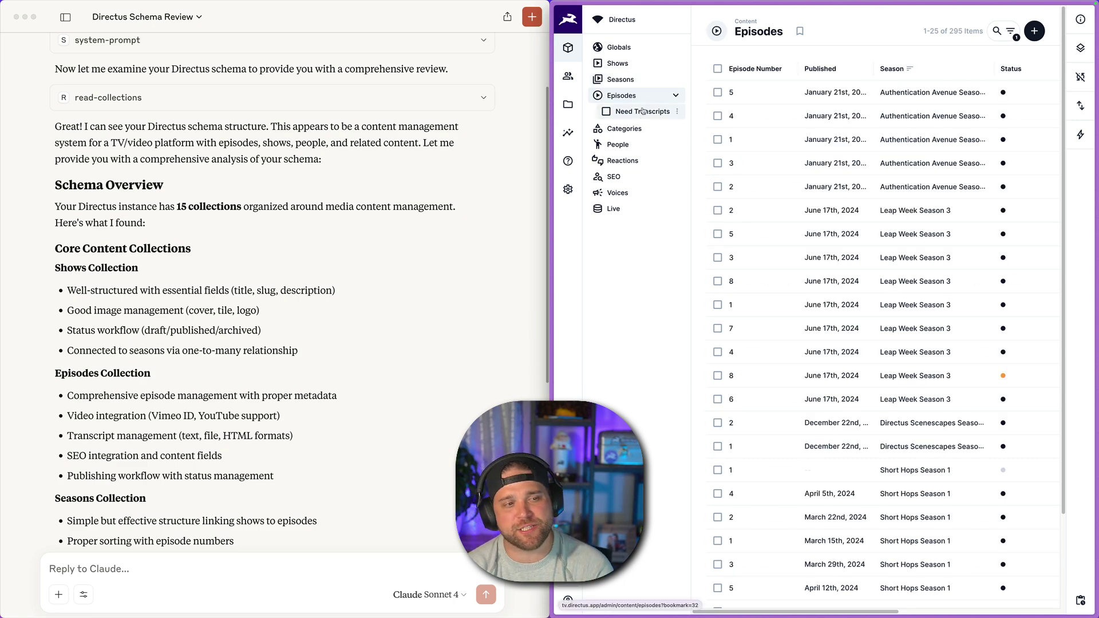
# - Switch to Vimeo, open the Directus MCP folder and look at the options for the claude-mcp-installation video
pyautogui.moveTo(553, 170)
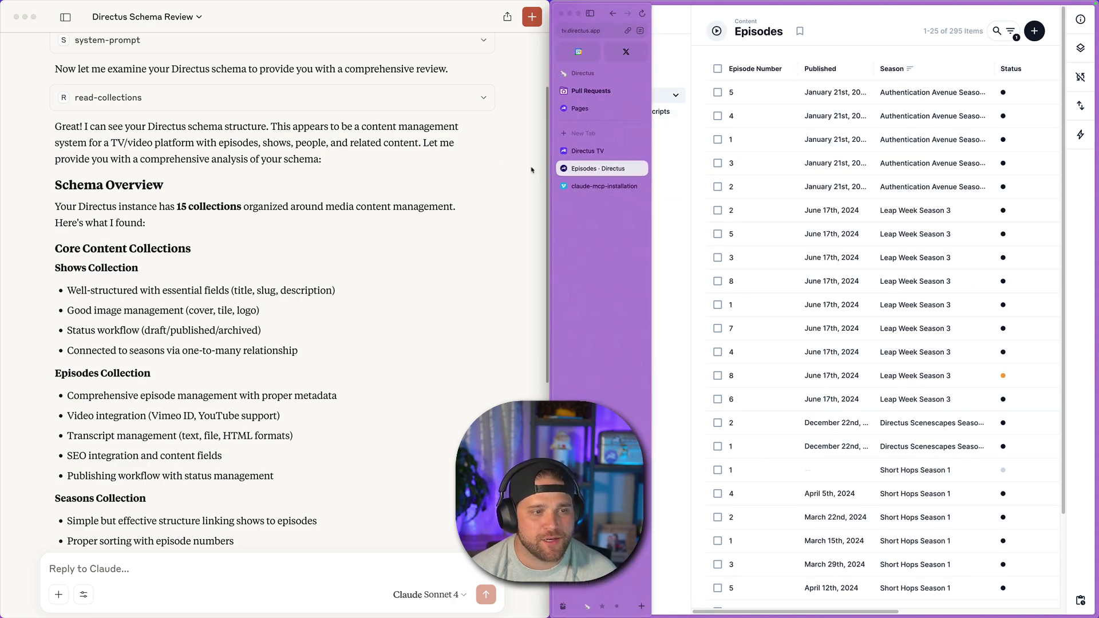
pyautogui.click(632, 186)
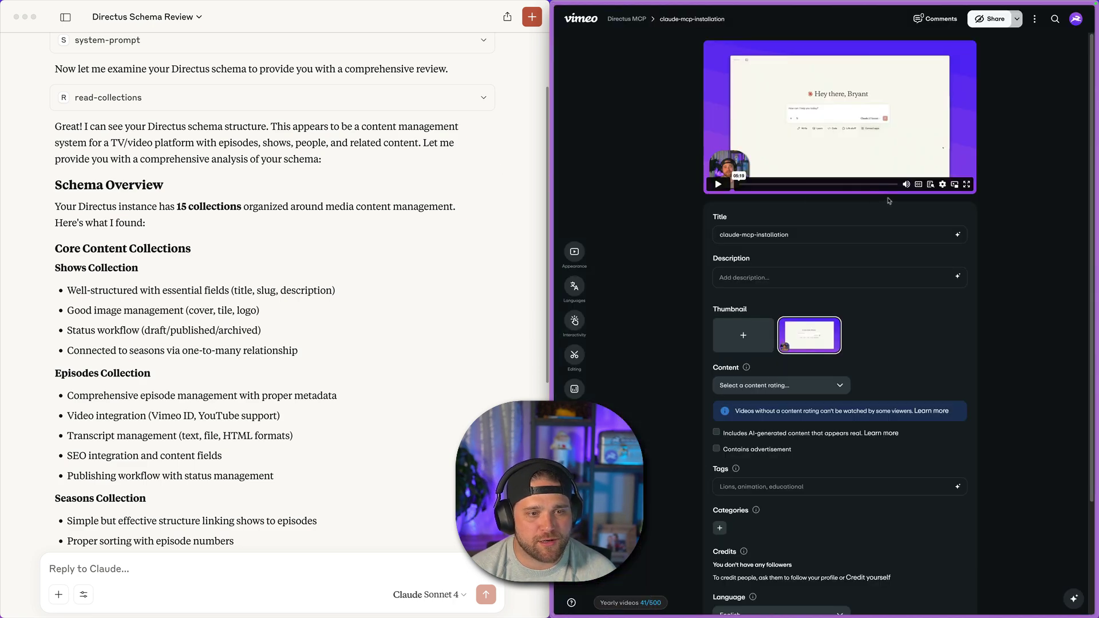
pyautogui.click(644, 20)
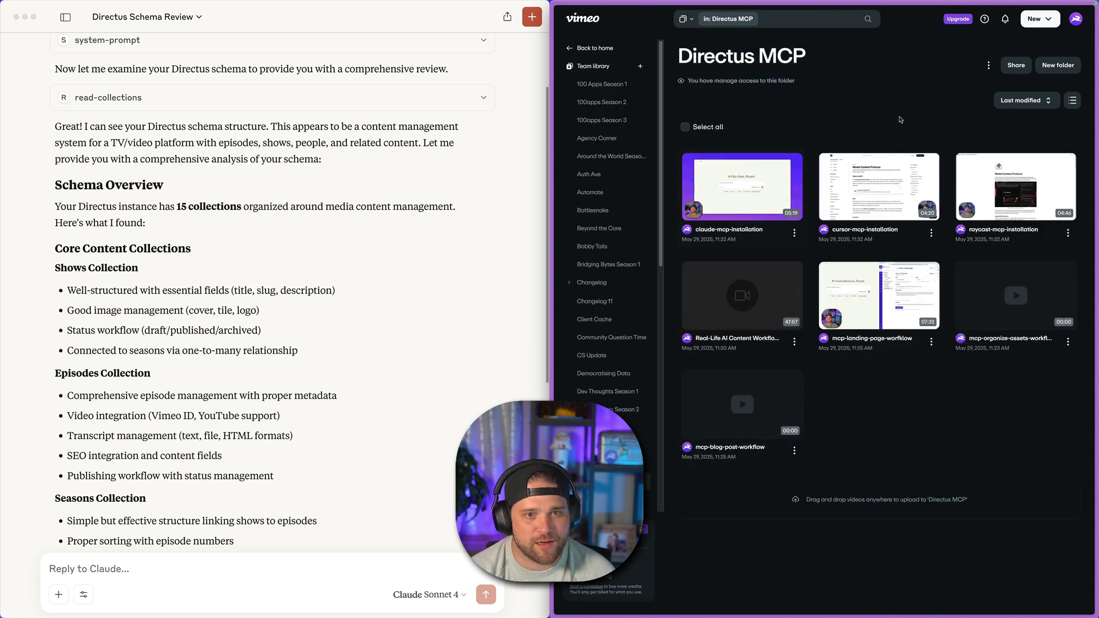
pyautogui.click(795, 232)
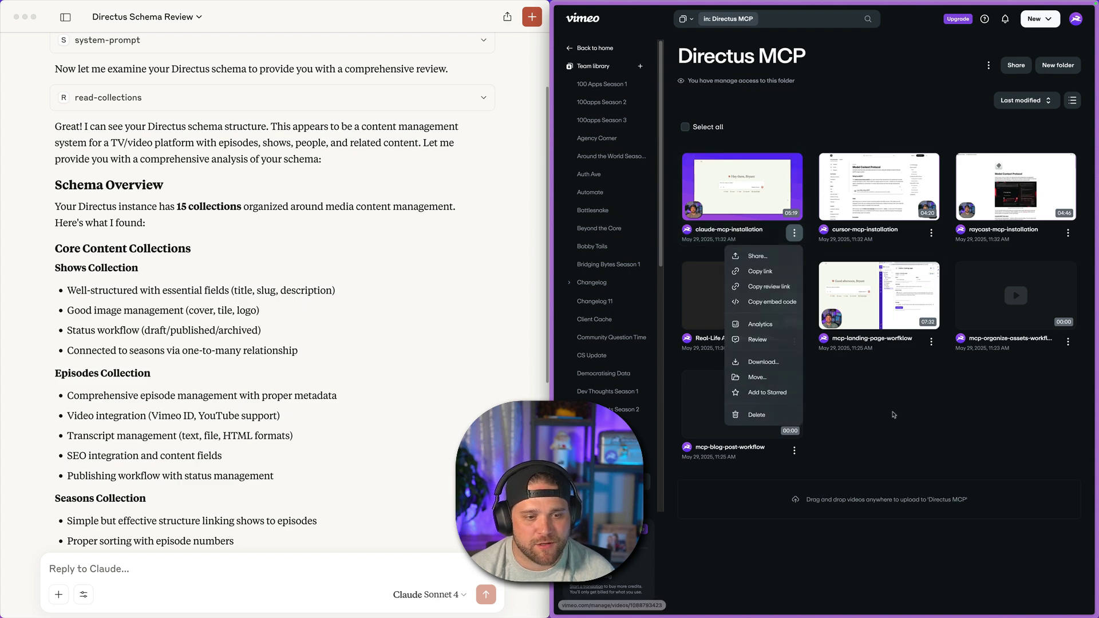
pyautogui.click(894, 415)
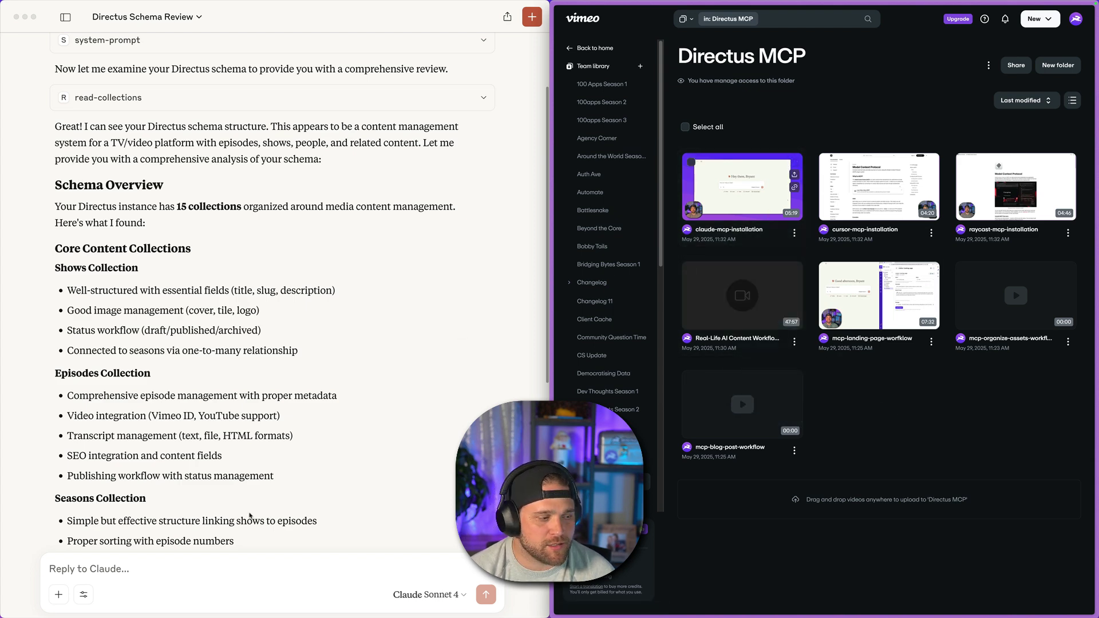
# - Start a reply to Claude reading "I want to create a new show for the Directus MCP Server"
pyautogui.scroll(-10, 323, 477)
pyautogui.click(218, 575)
pyautogui.write('o')
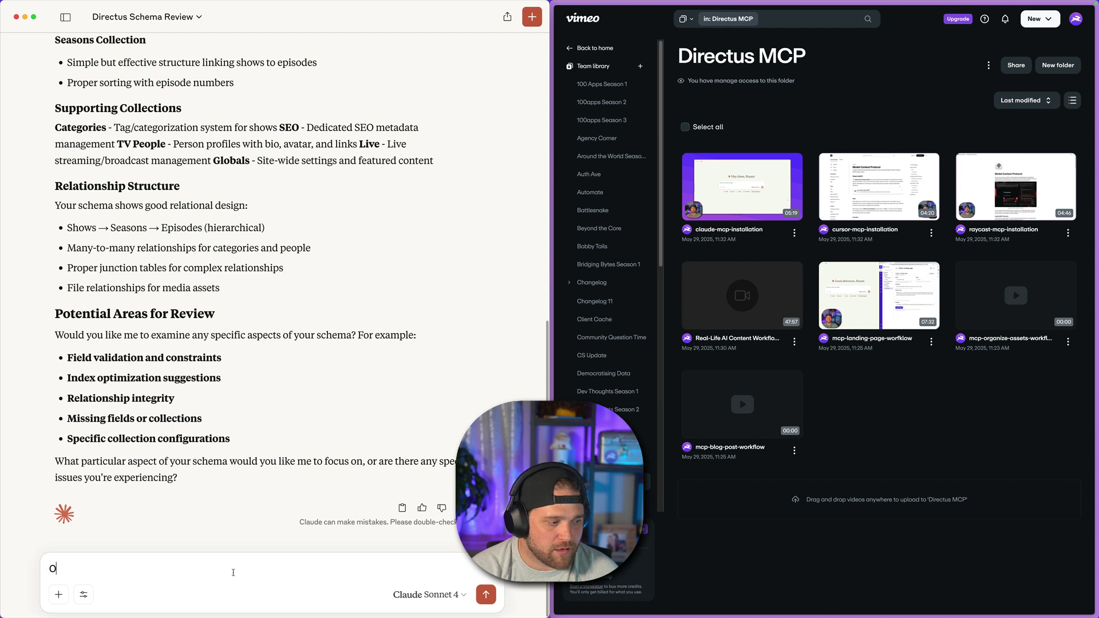
pyautogui.press('BackSpace')
pyautogui.write('I want ')
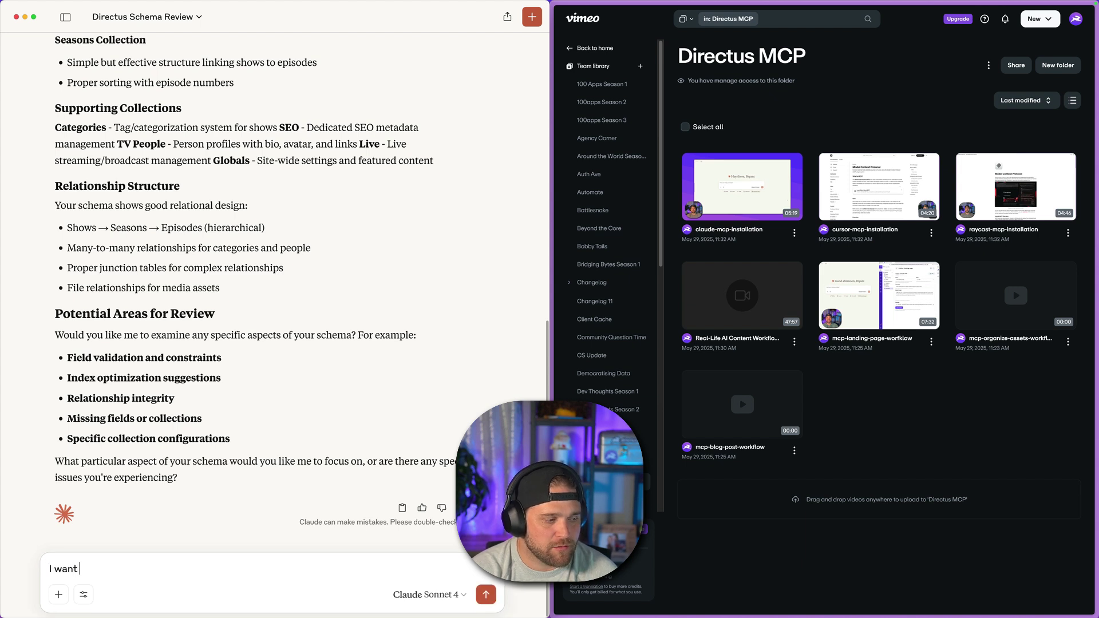
pyautogui.write('to create a')
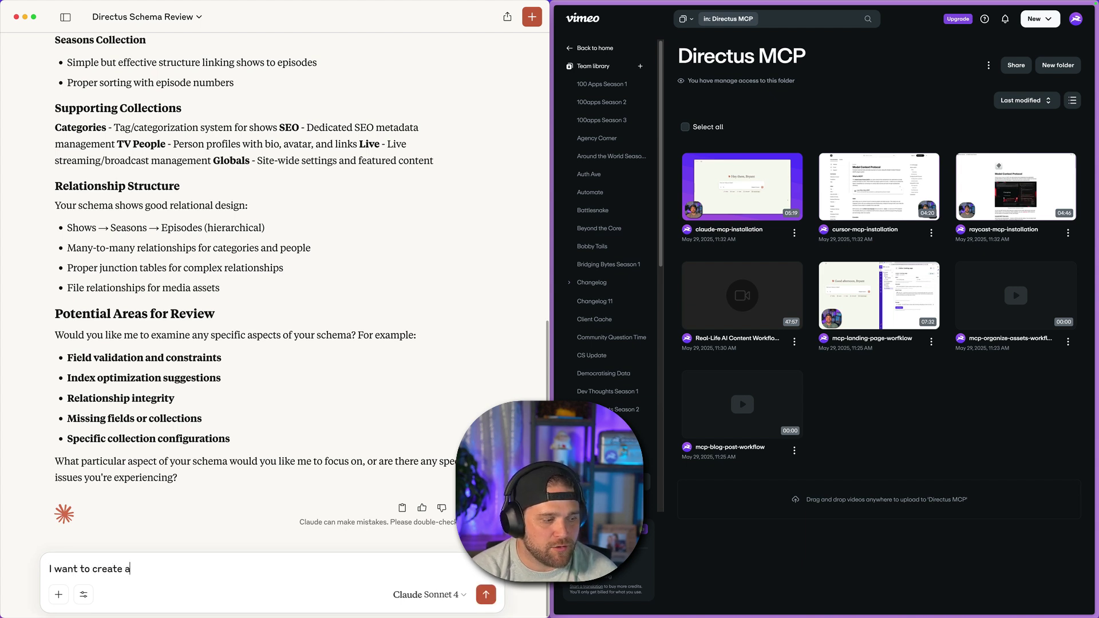
pyautogui.write('n new show for the4 D')
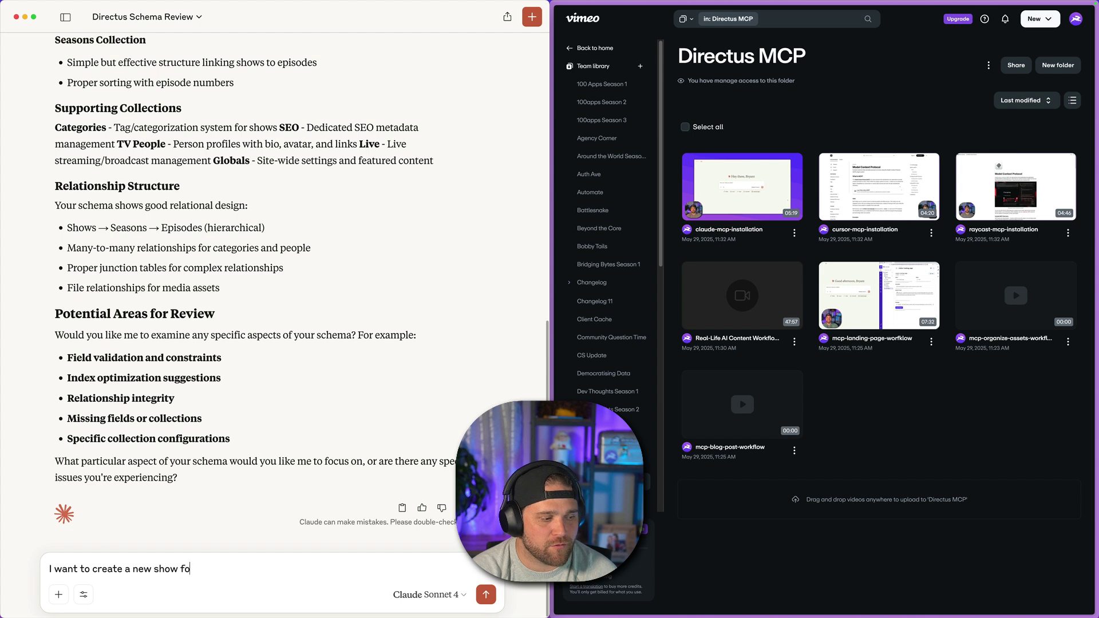
pyautogui.press('BackSpace')
pyautogui.press('BackSpace')
pyautogui.press('BackSpace')
pyautogui.write('Di')
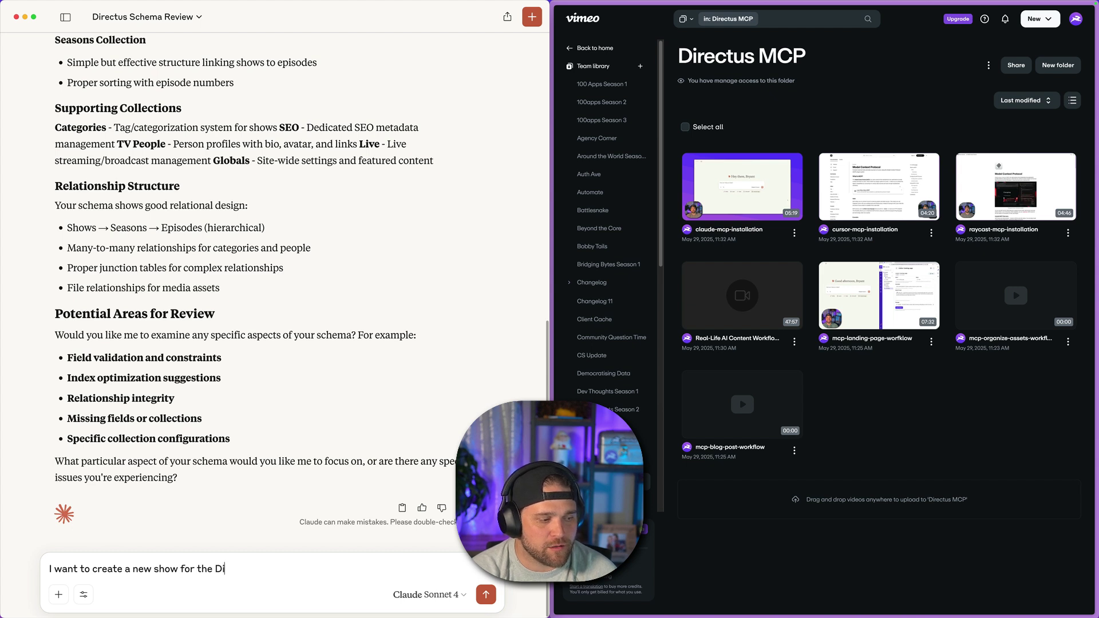
pyautogui.write('rectus MCP')
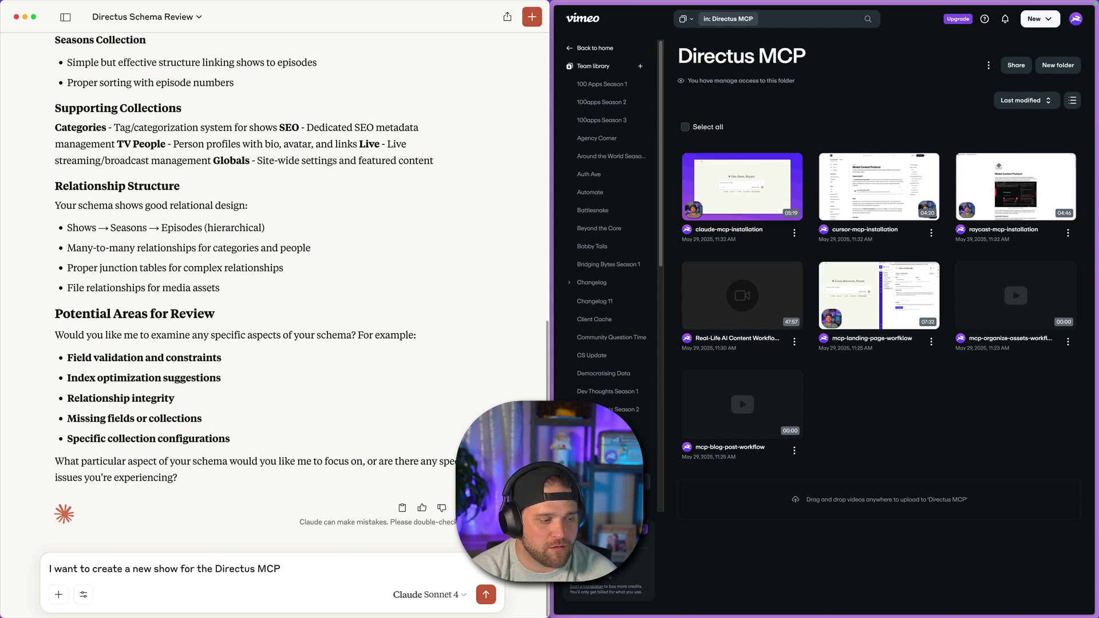
pyautogui.write(' Server')
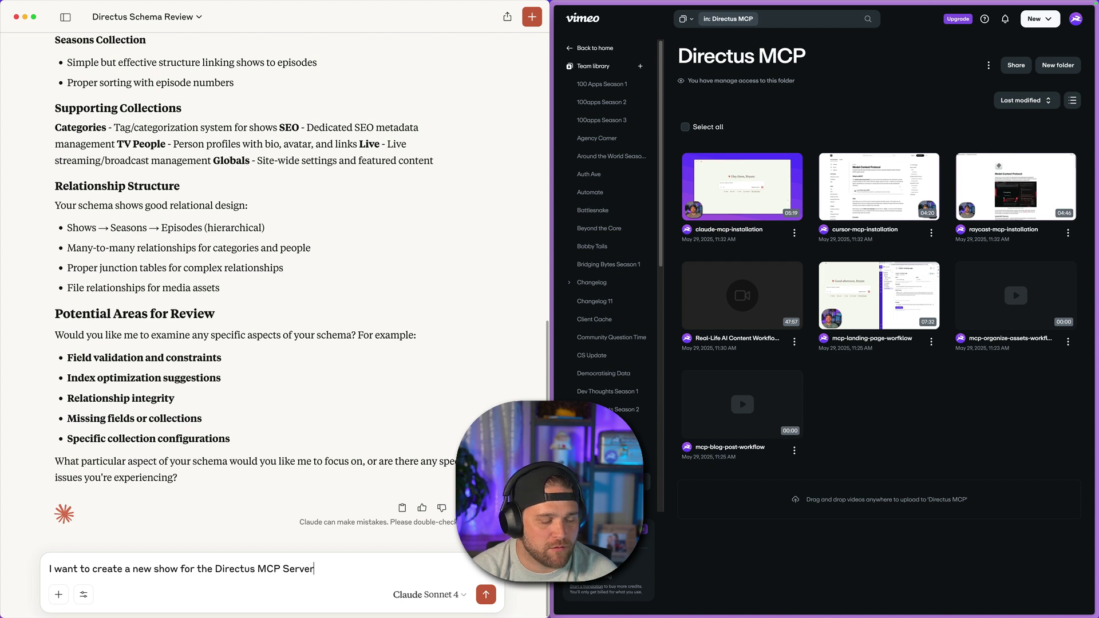
# - Add a separate paragraph to the unsent message: "Please create the show and i'll send the links and to the video"
pyautogui.hotkey('shift', 'Return')
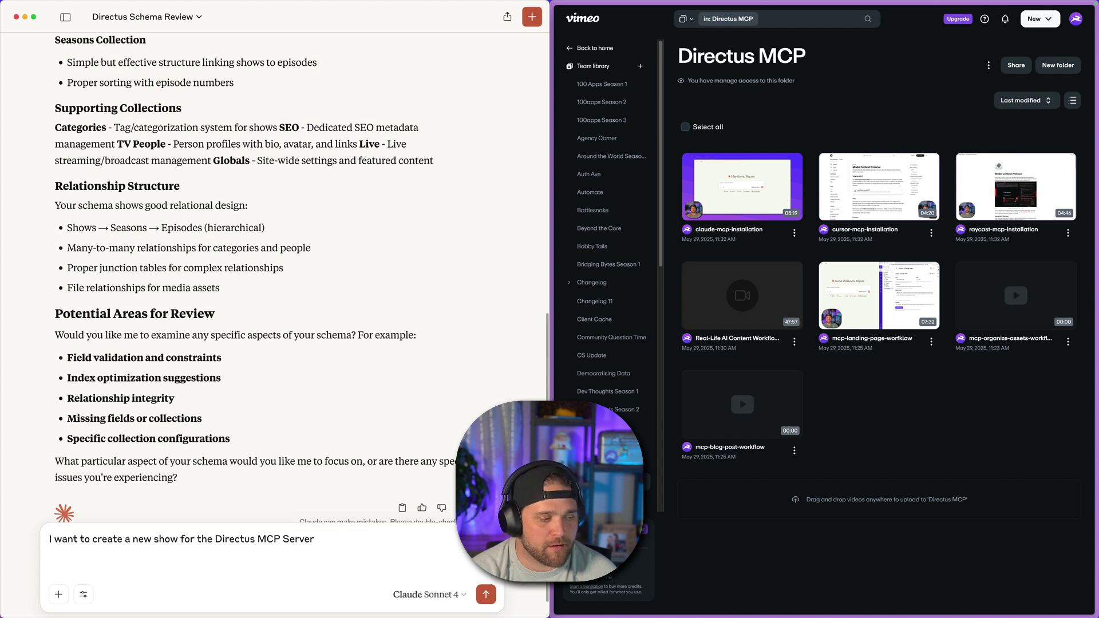
pyautogui.write('Please')
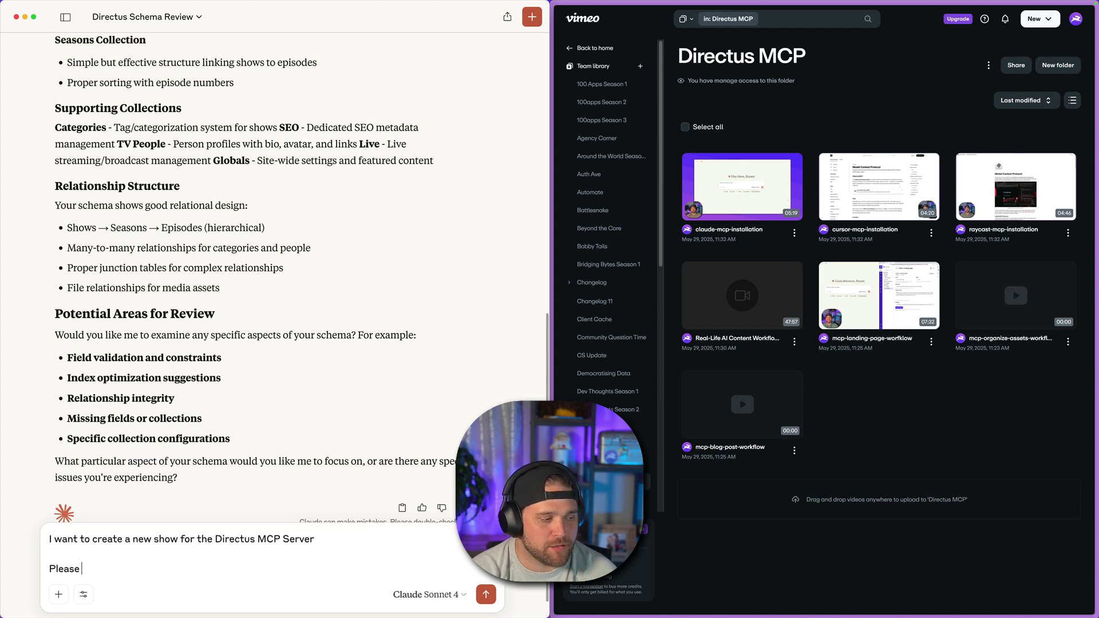
pyautogui.write(' create the sho')
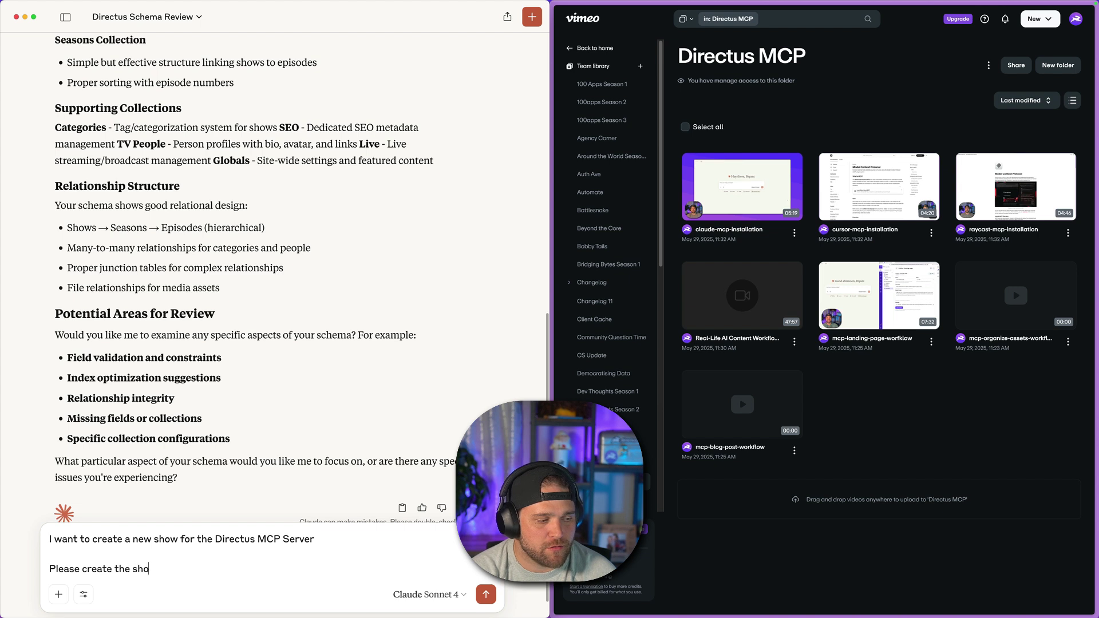
pyautogui.write("w and i'll l")
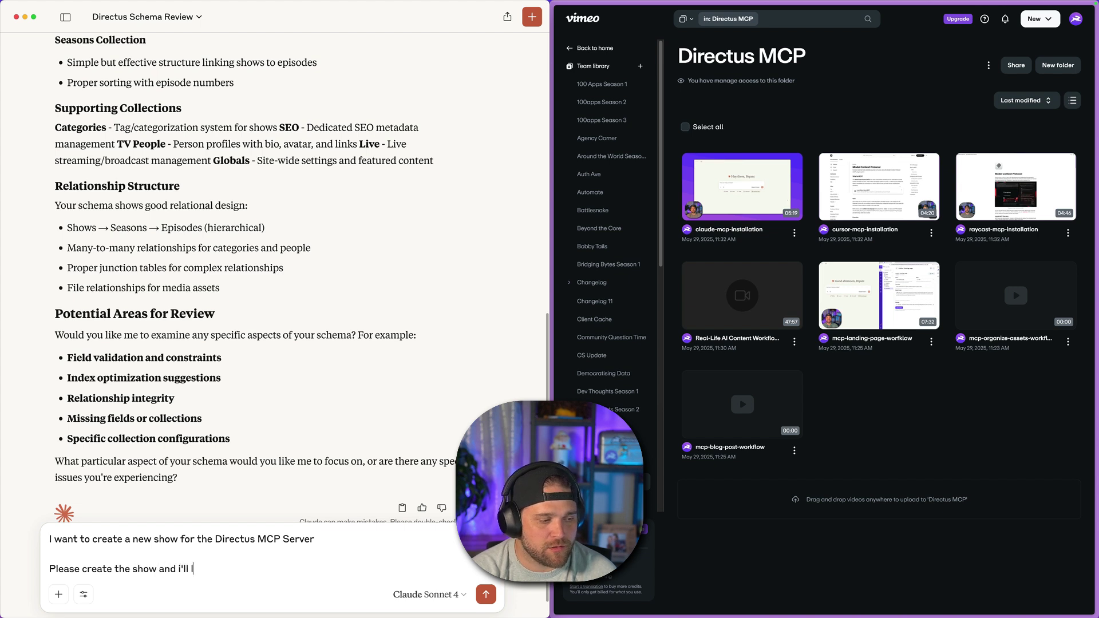
pyautogui.press('BackSpace')
pyautogui.write('send the link')
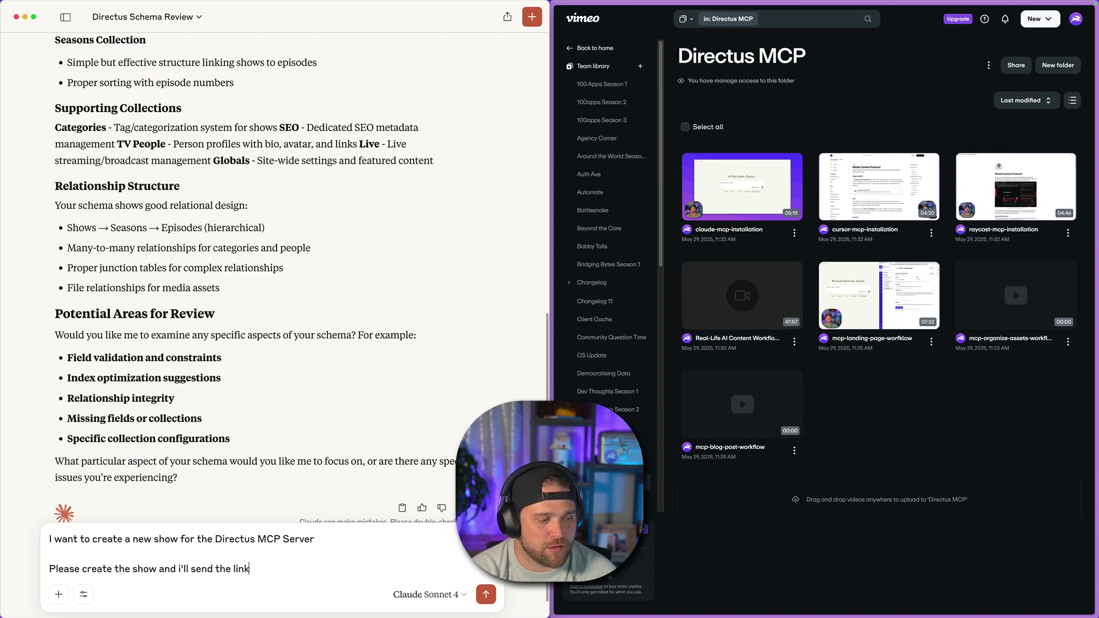
pyautogui.write(' tand to the vidd')
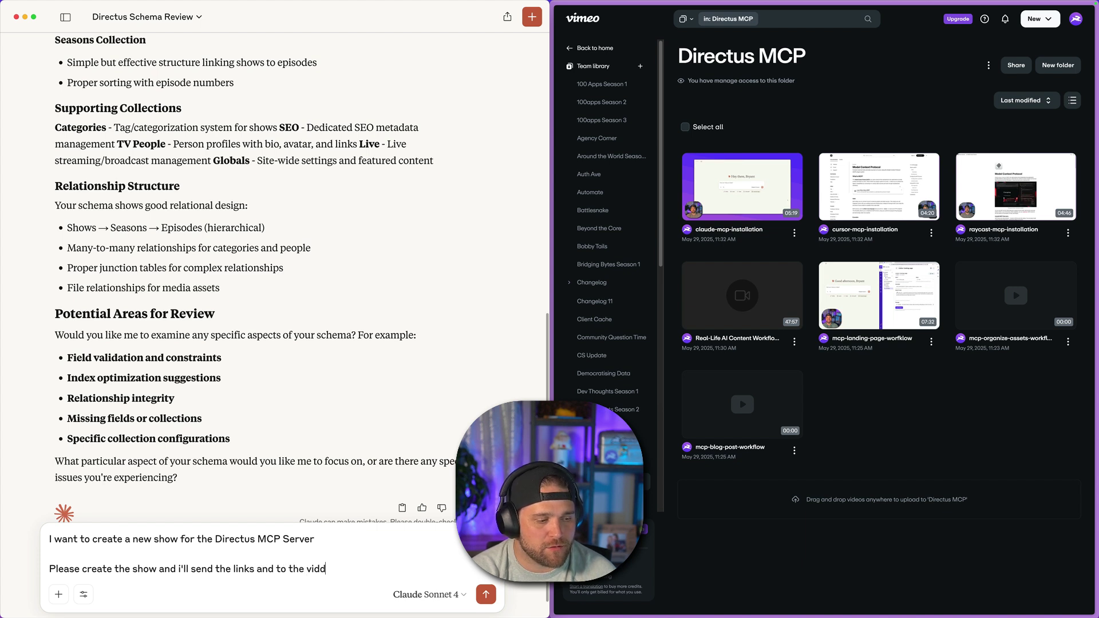
pyautogui.press('BackSpace')
pyautogui.write('eo')
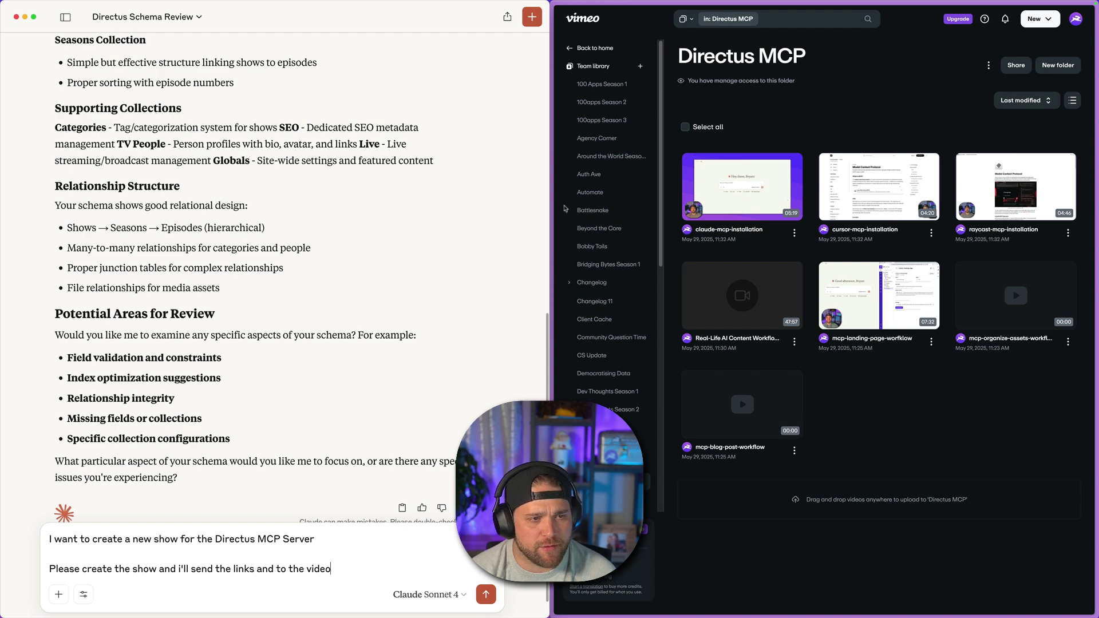
# - Return to the Directus Episodes collection, open "What are static tokens?" and examine its slug and Vimeo ID
pyautogui.moveTo(553, 172)
pyautogui.click(556, 152)
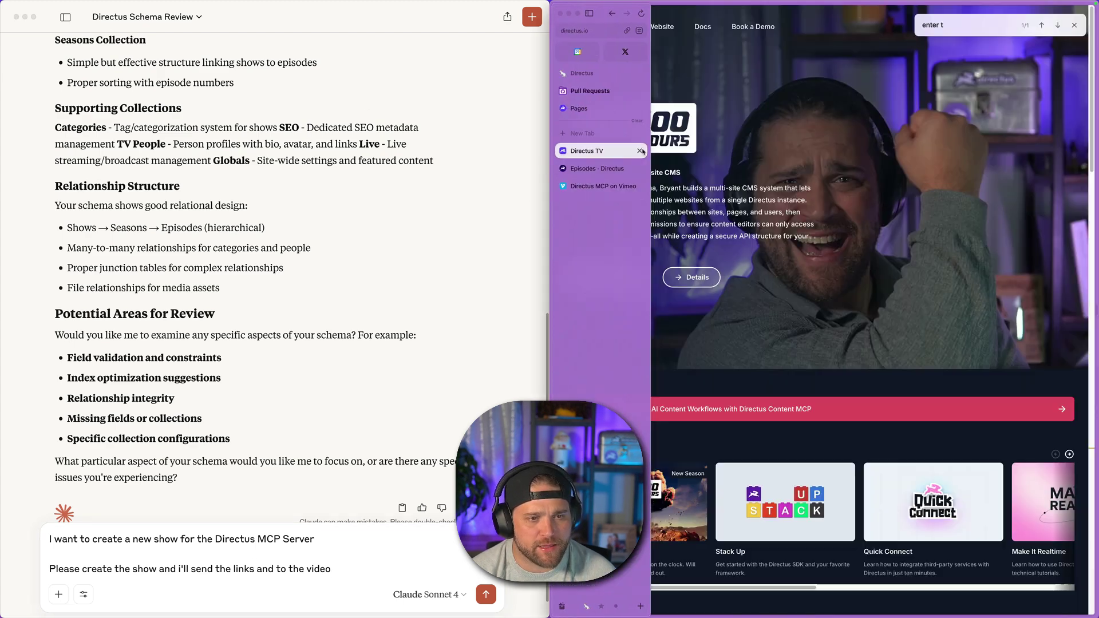
pyautogui.moveTo(553, 151)
pyautogui.click(640, 169)
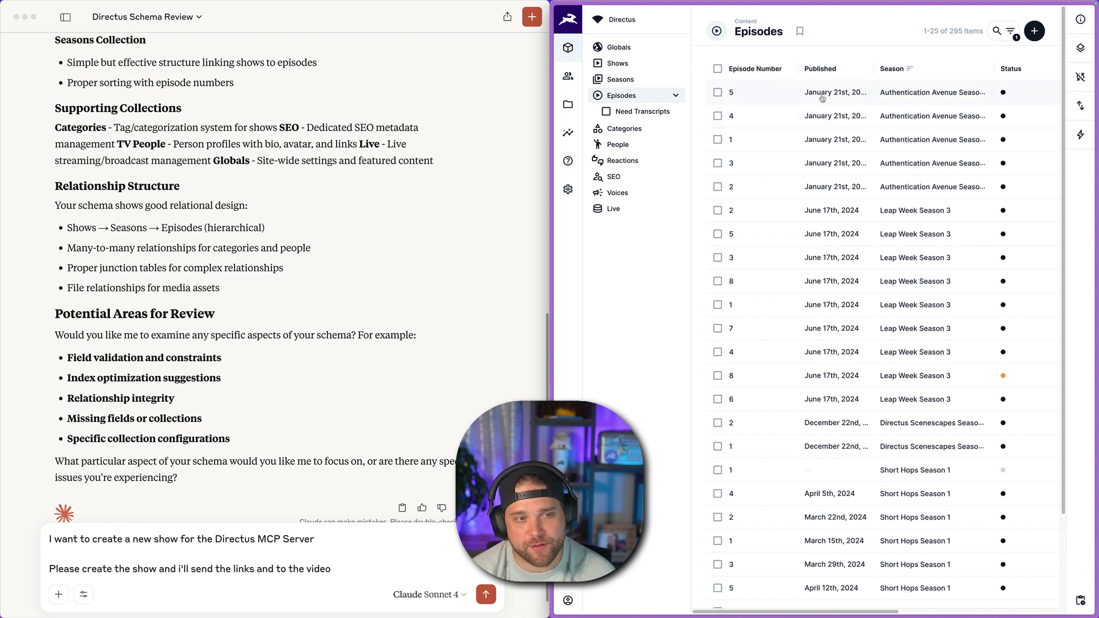
pyautogui.click(914, 110)
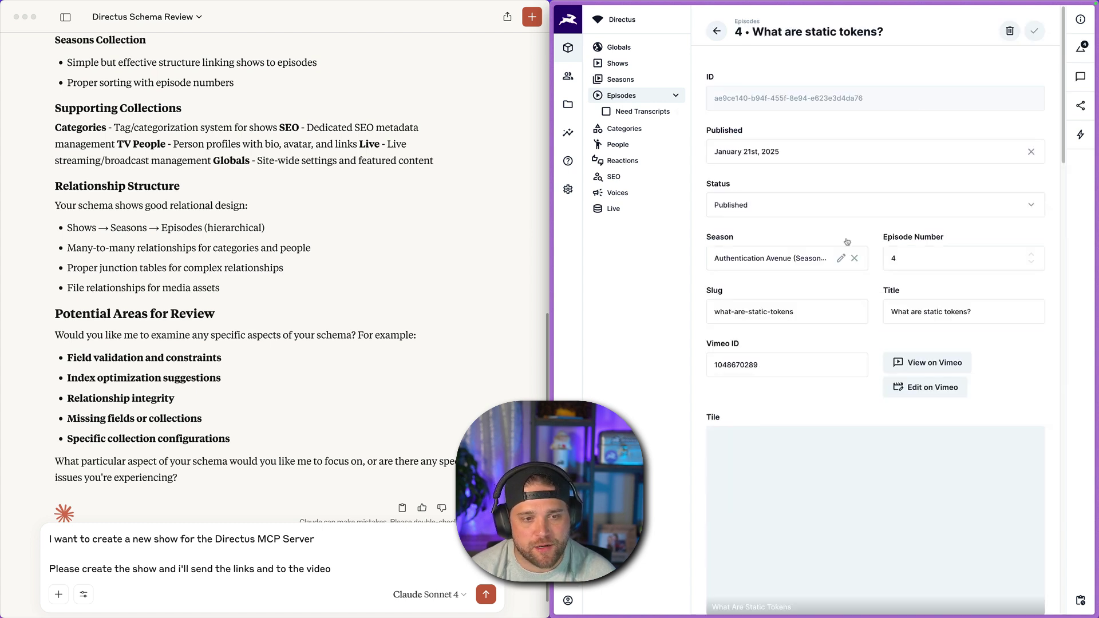
pyautogui.scroll(-3, 794, 255)
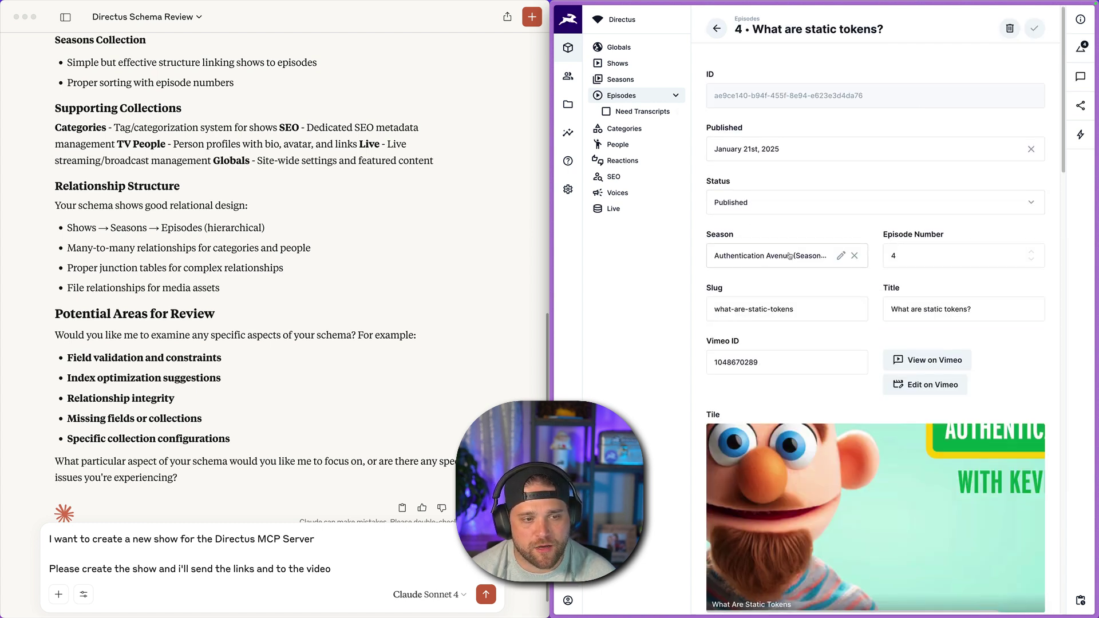
pyautogui.tripleClick(846, 230)
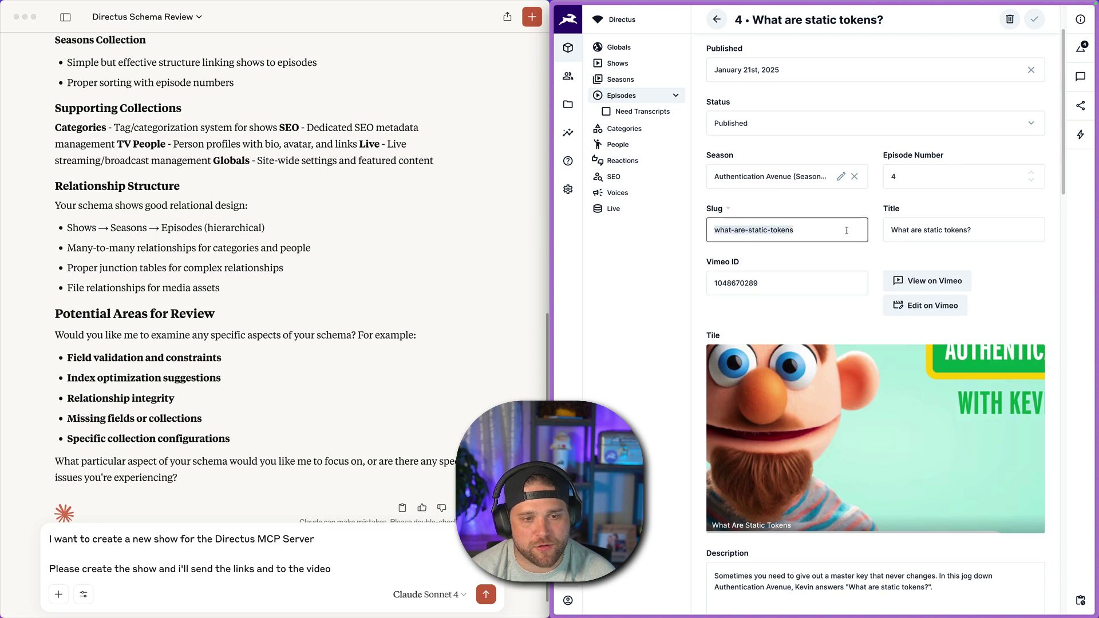
pyautogui.scroll(-5, 980, 239)
pyautogui.scroll(4, 823, 224)
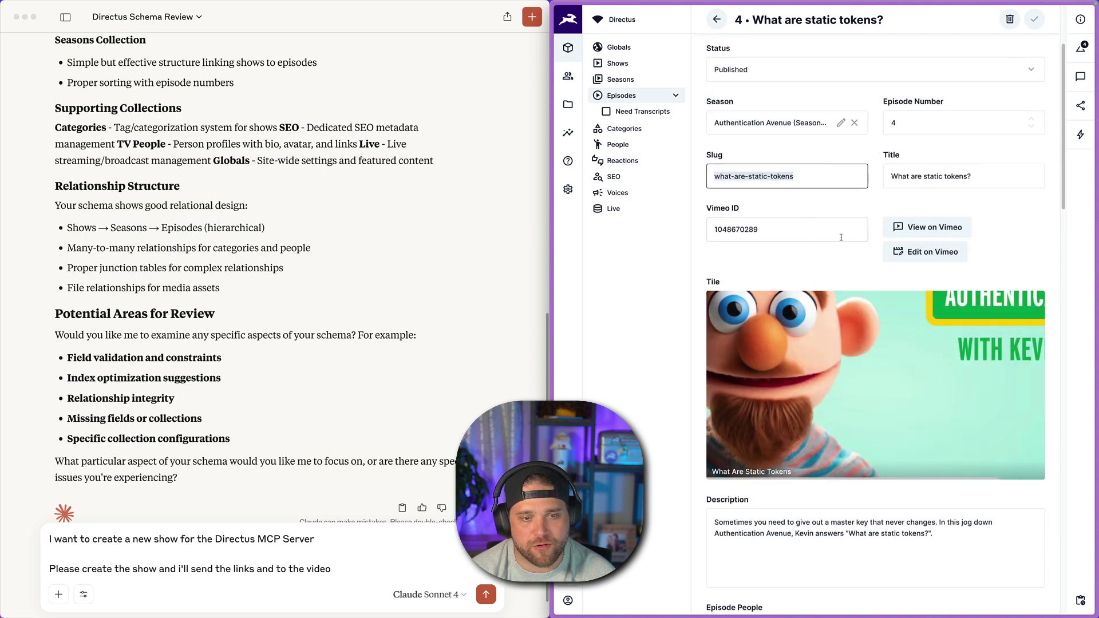
pyautogui.tripleClick(841, 237)
pyautogui.click(841, 237)
pyautogui.click(624, 332)
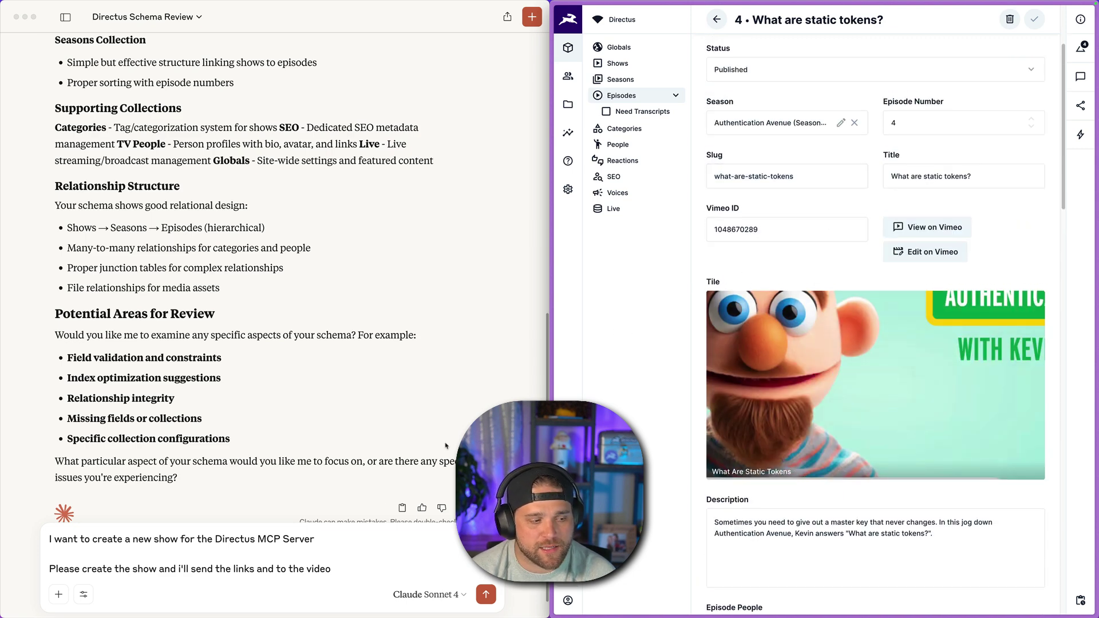
pyautogui.click(388, 556)
# - Examine the episode's linked person and video transcript, then open the flows available for the episode
pyautogui.scroll(-7, 659, 384)
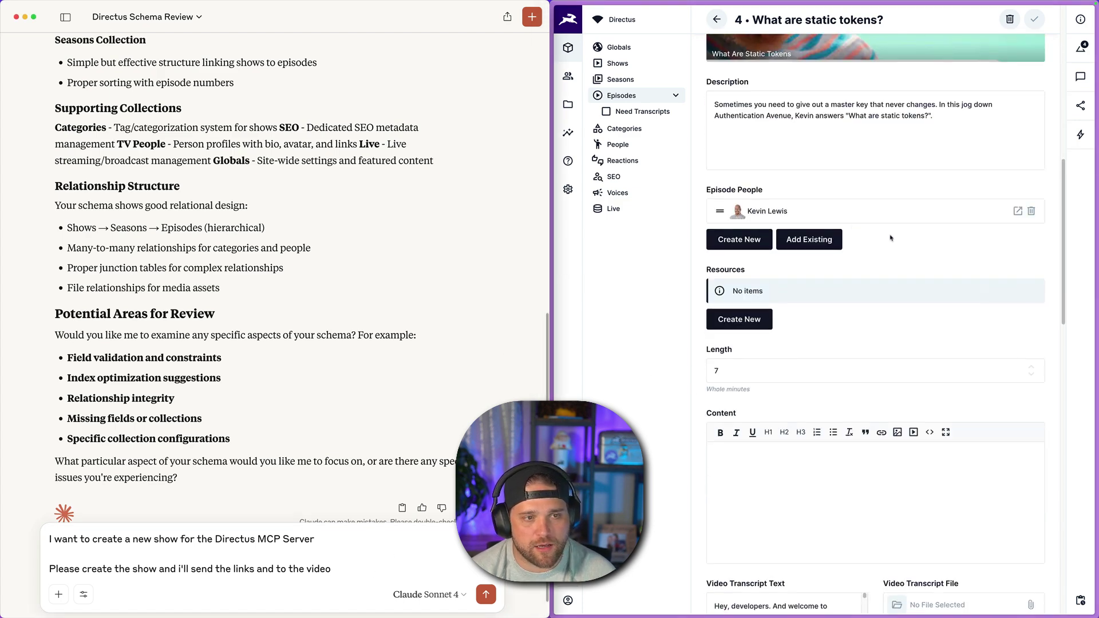
pyautogui.click(761, 211)
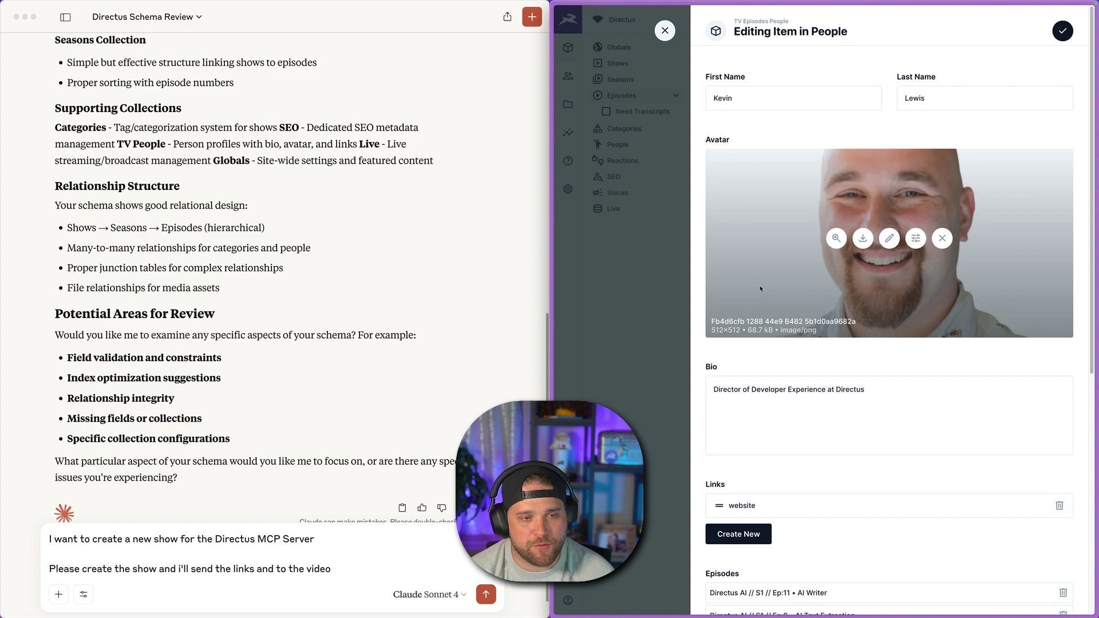
pyautogui.press('Escape')
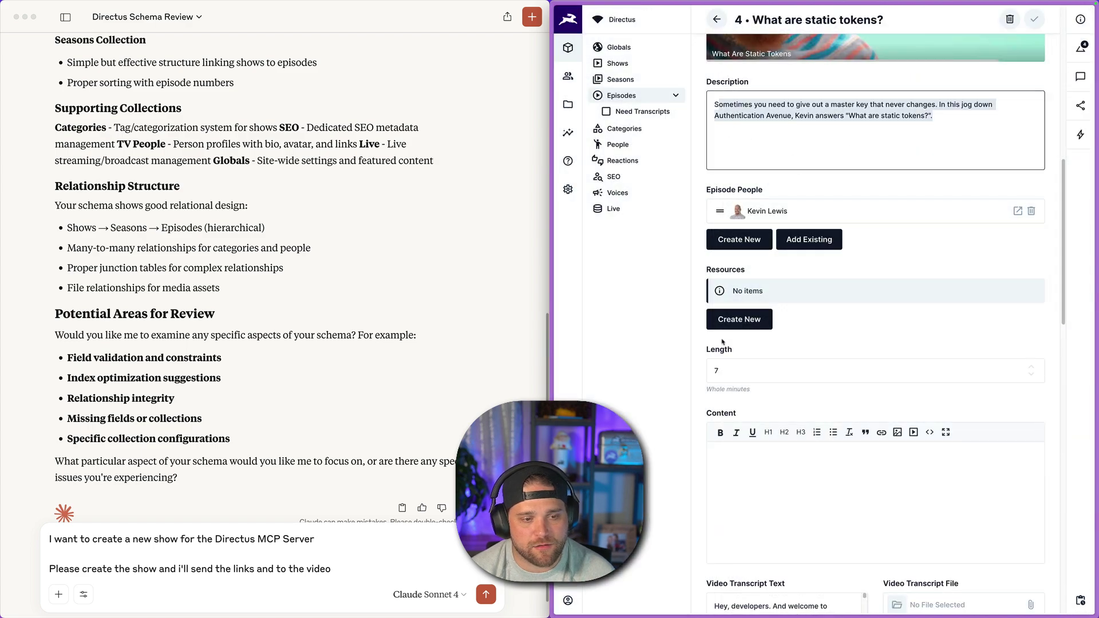
pyautogui.scroll(-10, 723, 309)
pyautogui.scroll(-4, 870, 343)
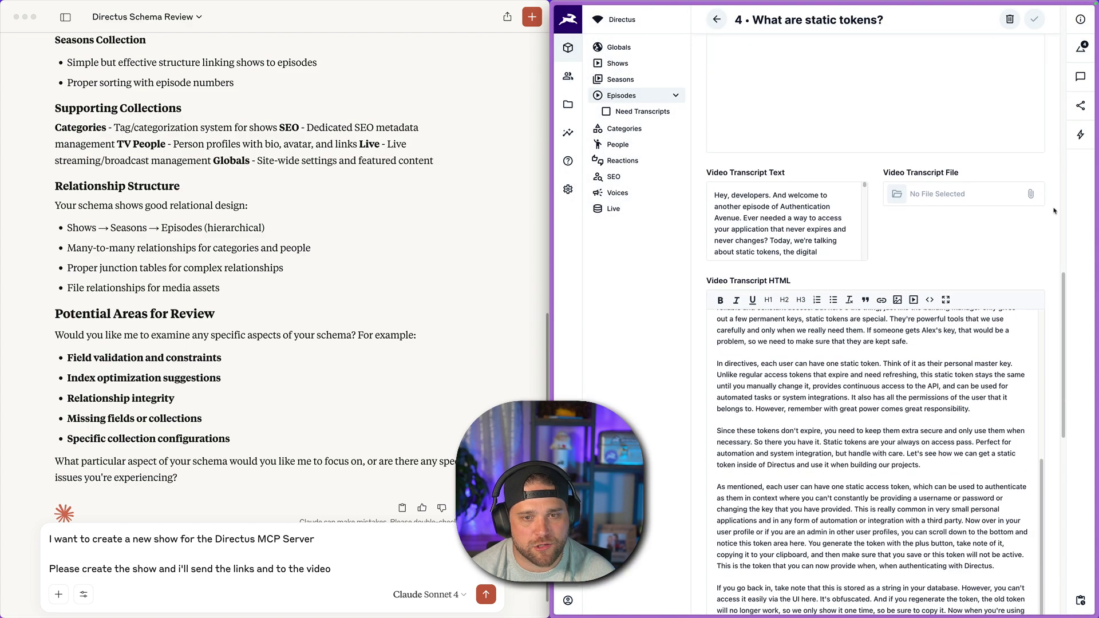
pyautogui.click(1078, 143)
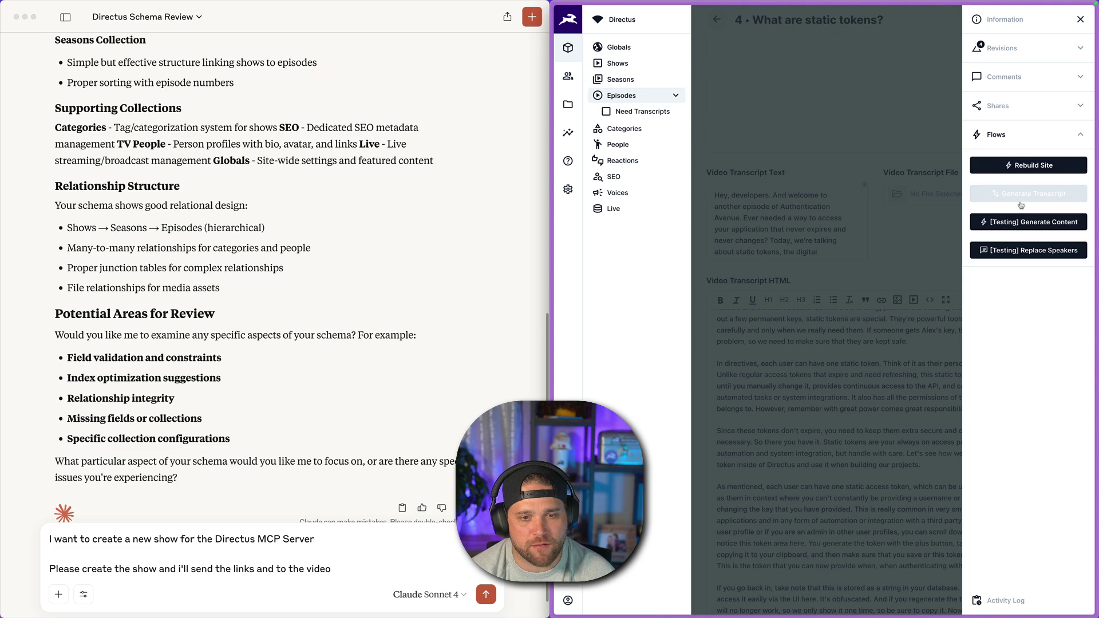
# - Close the episode's flows and change the unsent Claude message's last word to "vimeo videos", followed by blank lines
pyautogui.click(1080, 20)
pyautogui.click(353, 573)
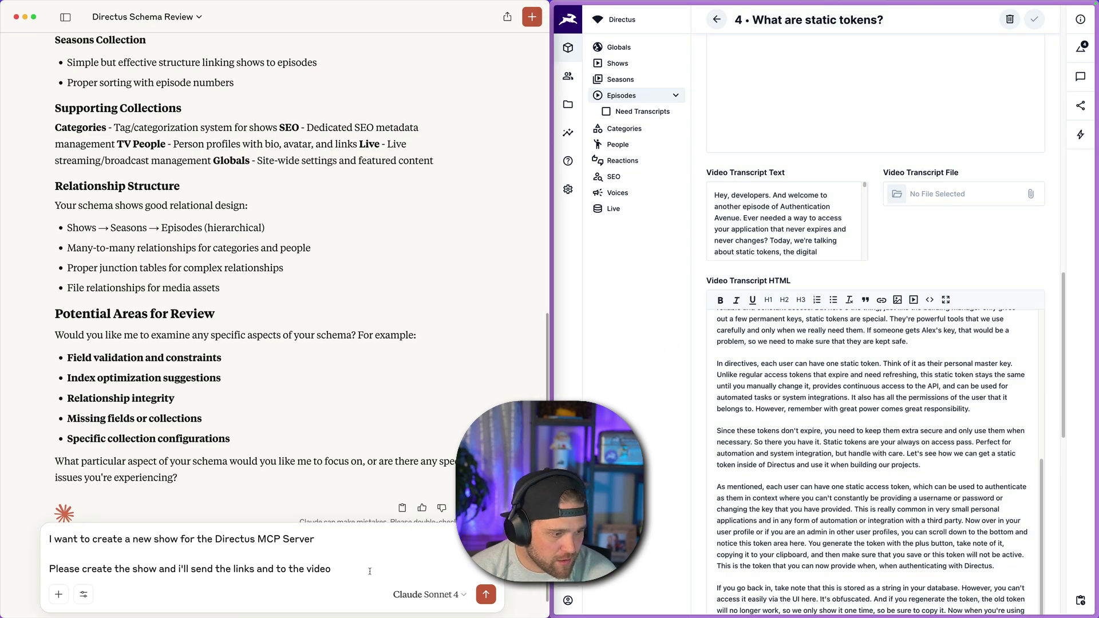
pyautogui.press('BackSpace')
pyautogui.press('BackSpace')
pyautogui.press('BackSpace')
pyautogui.press('BackSpace')
pyautogui.write('imeo videos')
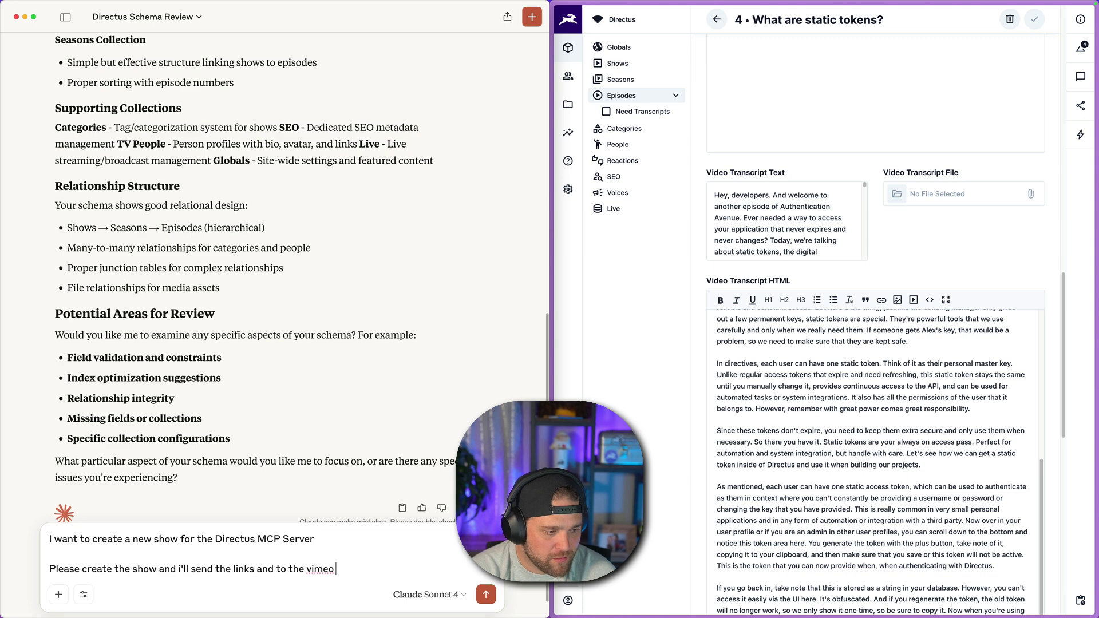
pyautogui.hotkey('shift', 'Return')
pyautogui.hotkey('shift', 'Return')
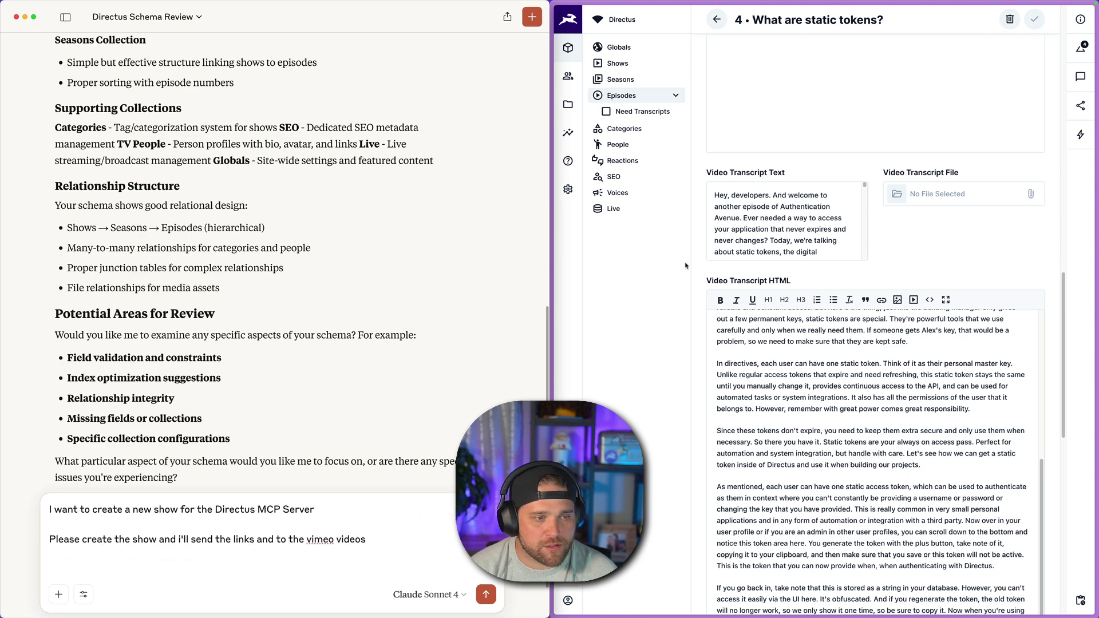
# - Bring up the Directus MCP folder in Vimeo and add the line "Here's the ones i have" to the Claude message
pyautogui.moveTo(555, 166)
pyautogui.click(607, 162)
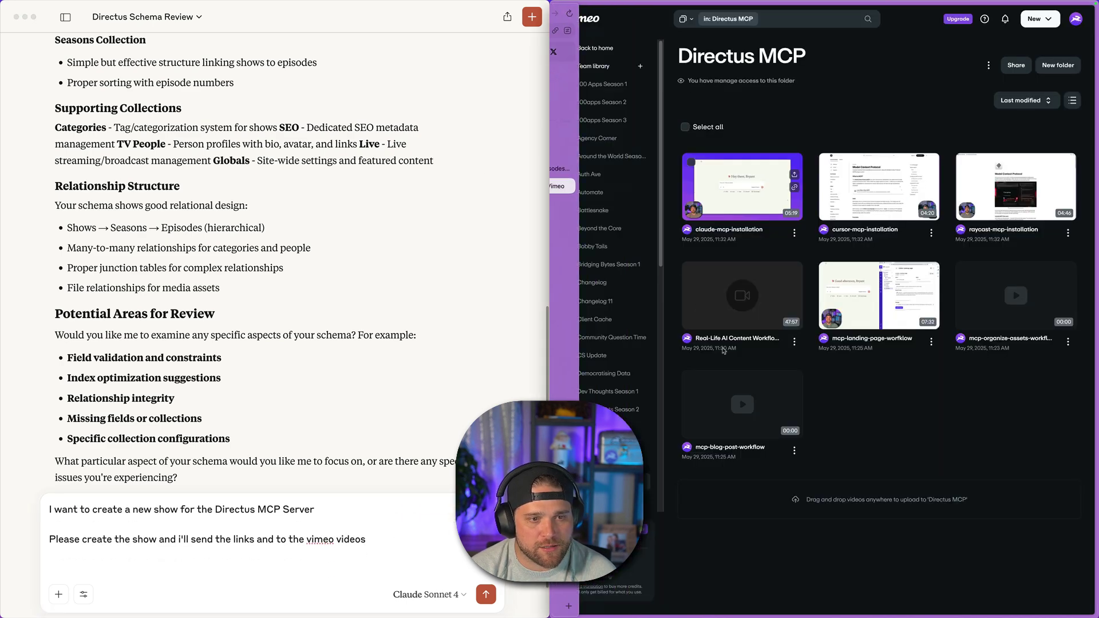
pyautogui.click(244, 562)
pyautogui.write("Here's the onle")
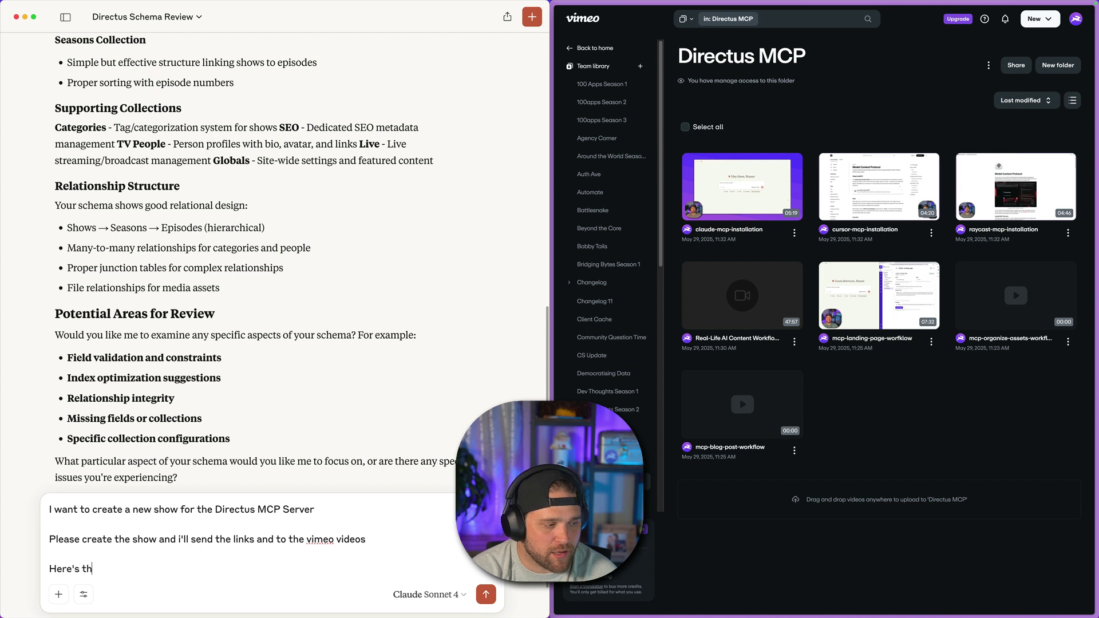
pyautogui.press('BackSpace')
pyautogui.press('BackSpace')
pyautogui.write('es i have')
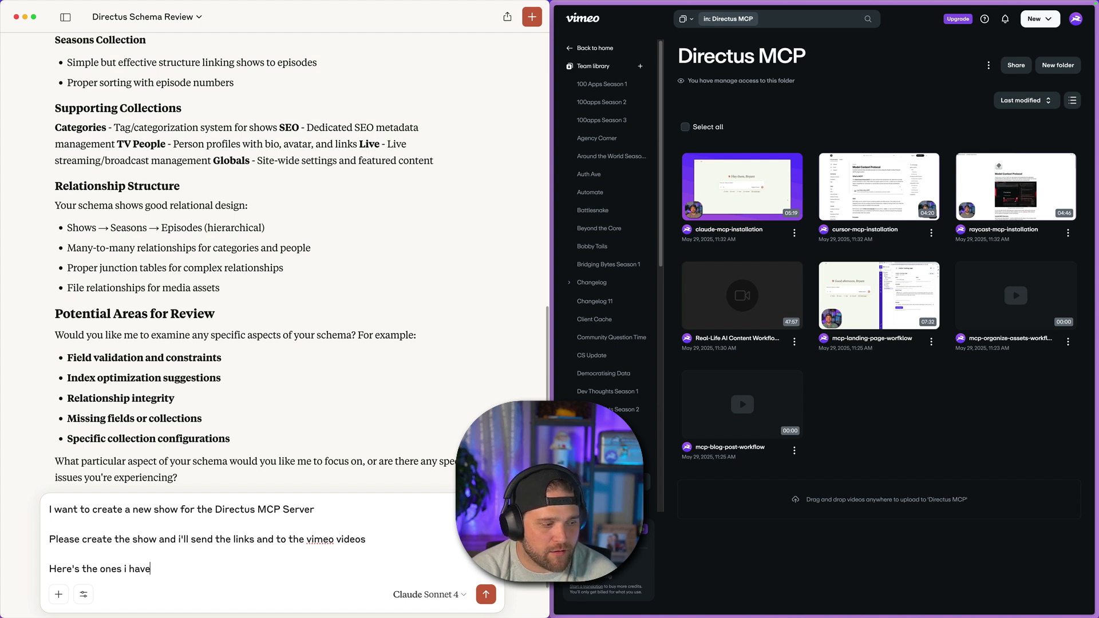
# - List "Claude Desktop MCP installation" and "Cursor Installation" on separate lines of the message
pyautogui.hotkey('shift', 'Return')
pyautogui.write('Claude')
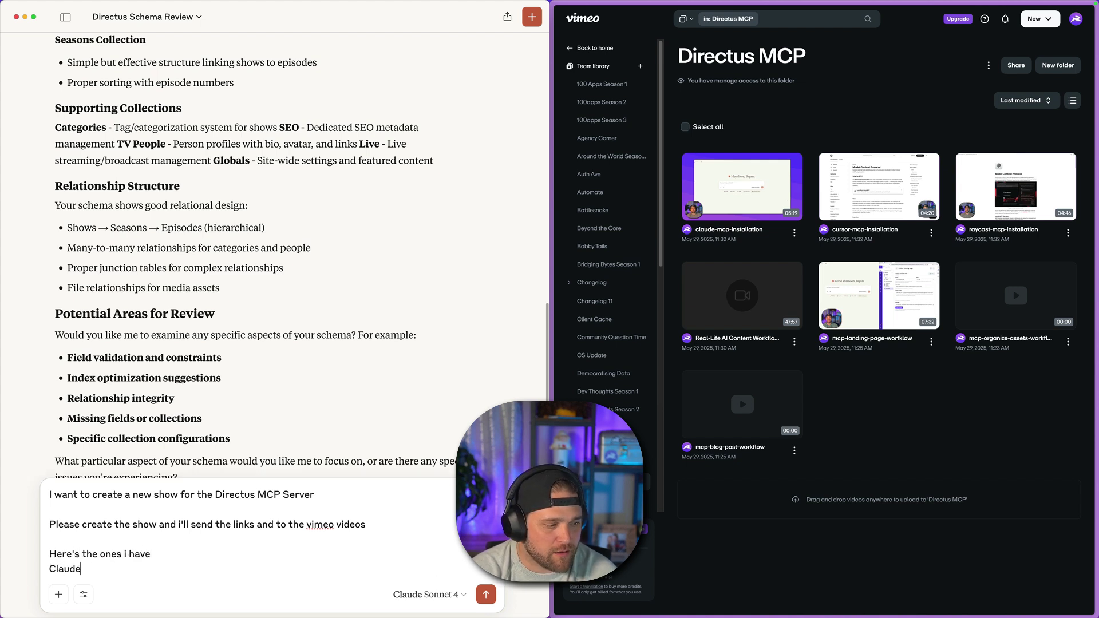
pyautogui.write(' Desktop ')
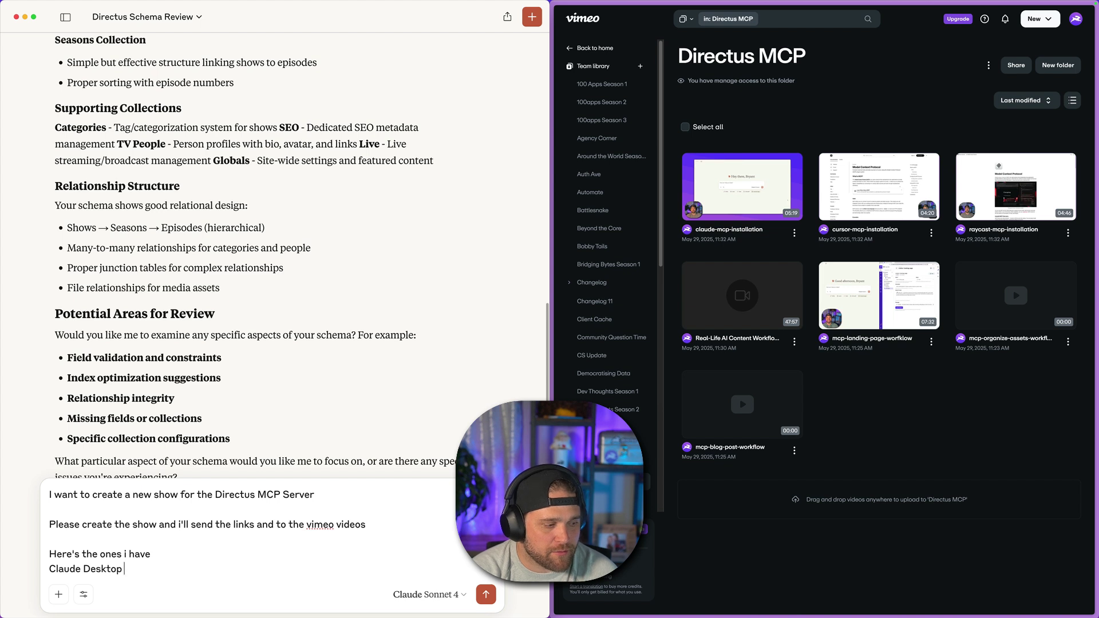
pyautogui.write('MCP installation')
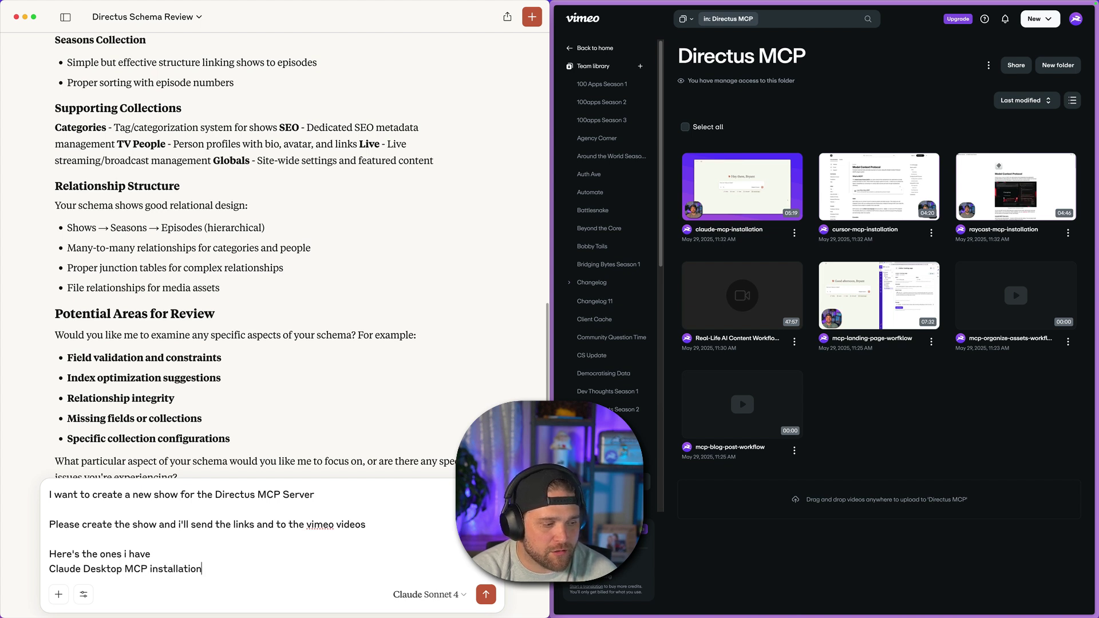
pyautogui.hotkey('shift', 'Return')
pyautogui.write('Cursor')
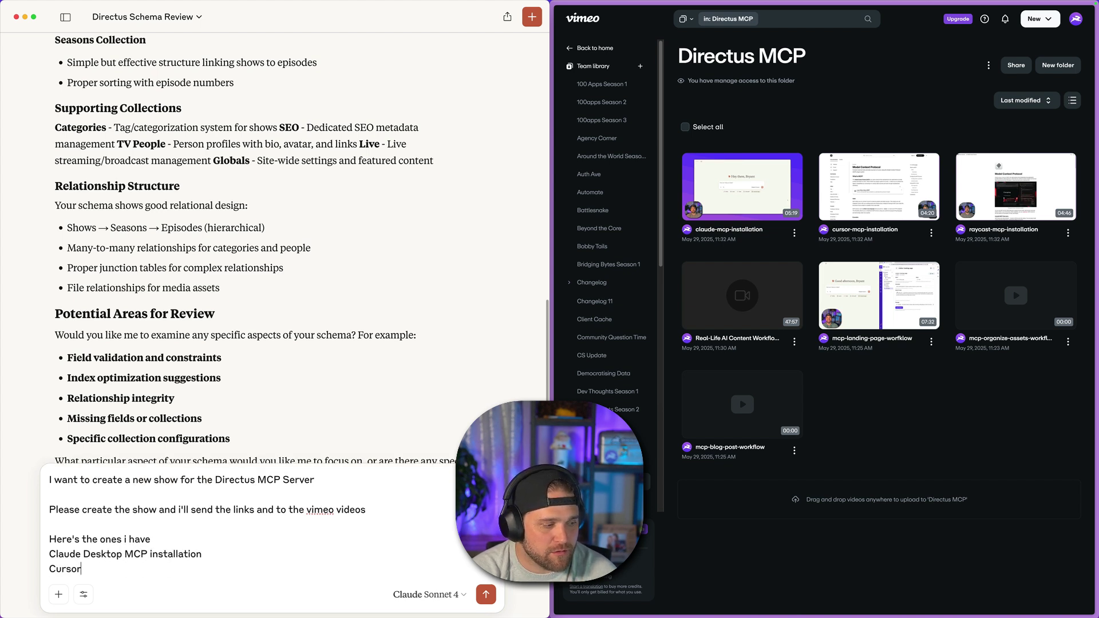
pyautogui.write(' O')
pyautogui.press('BackSpace')
pyautogui.write('Installation')
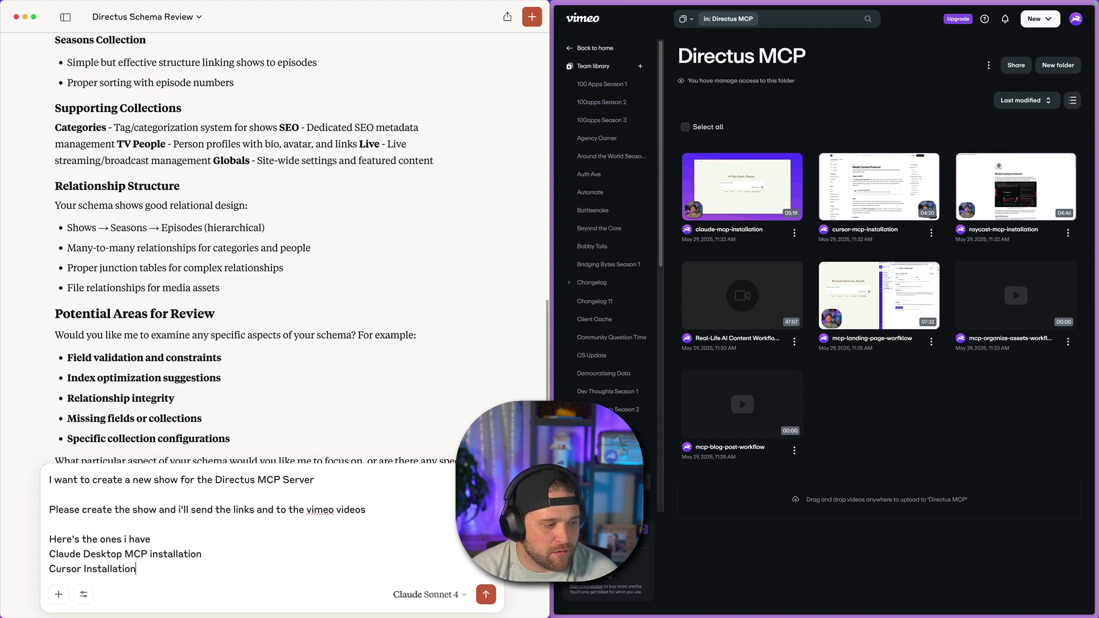
# - Continue the message's video list with the lines "Raycast Installation" and "Blog Post Worfklow"
pyautogui.hotkey('shift', 'Return')
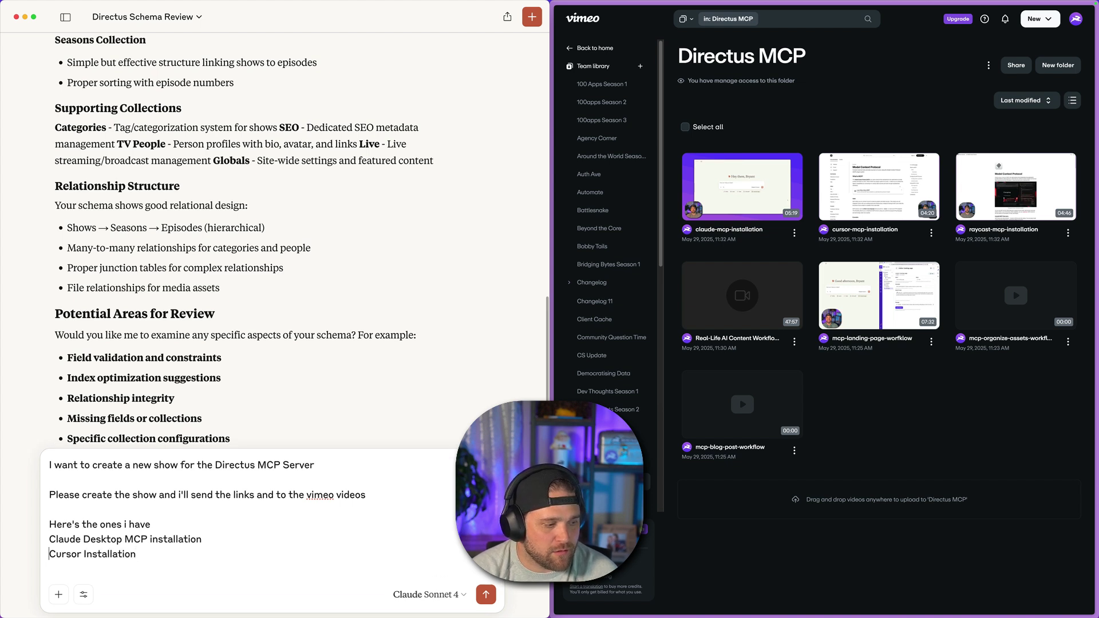
pyautogui.write('Ray')
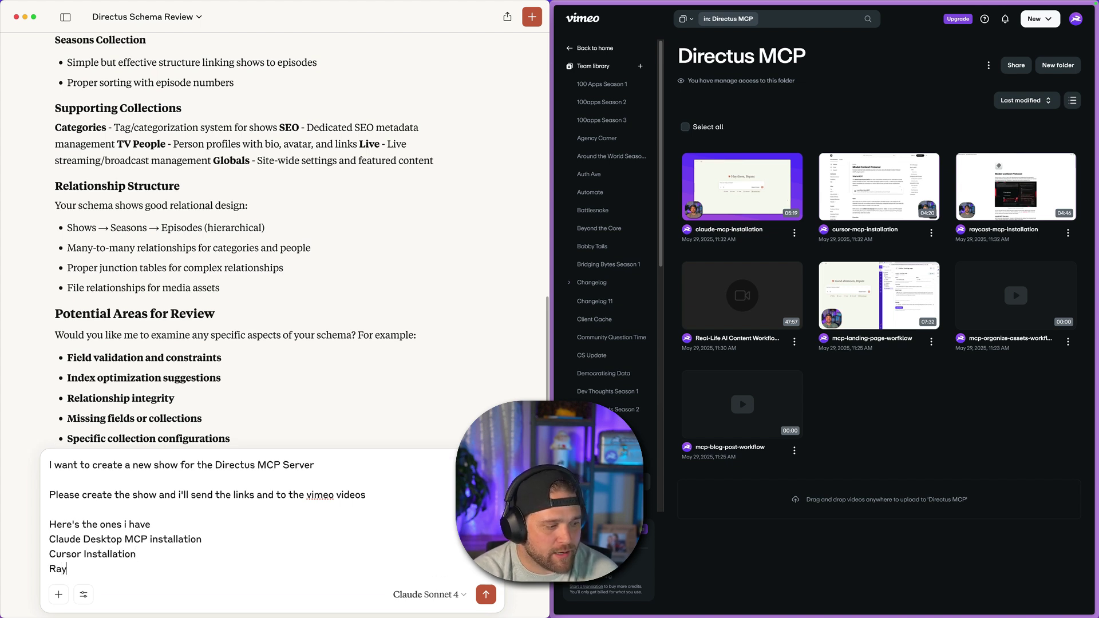
pyautogui.write('cast Installation')
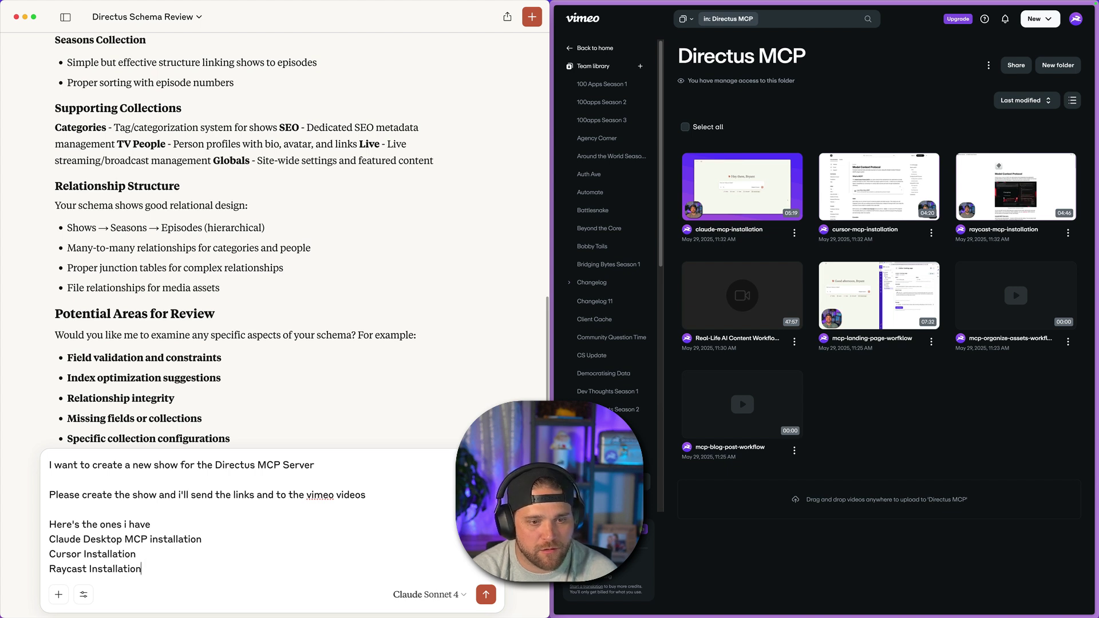
pyautogui.hotkey('shift', 'Return')
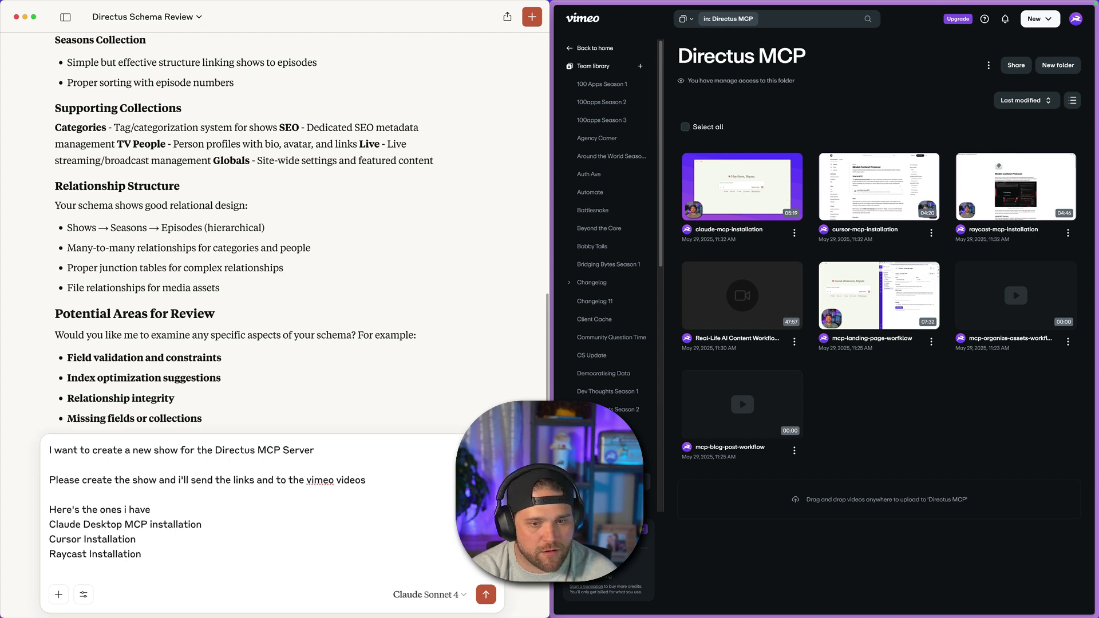
pyautogui.write('Blog Post')
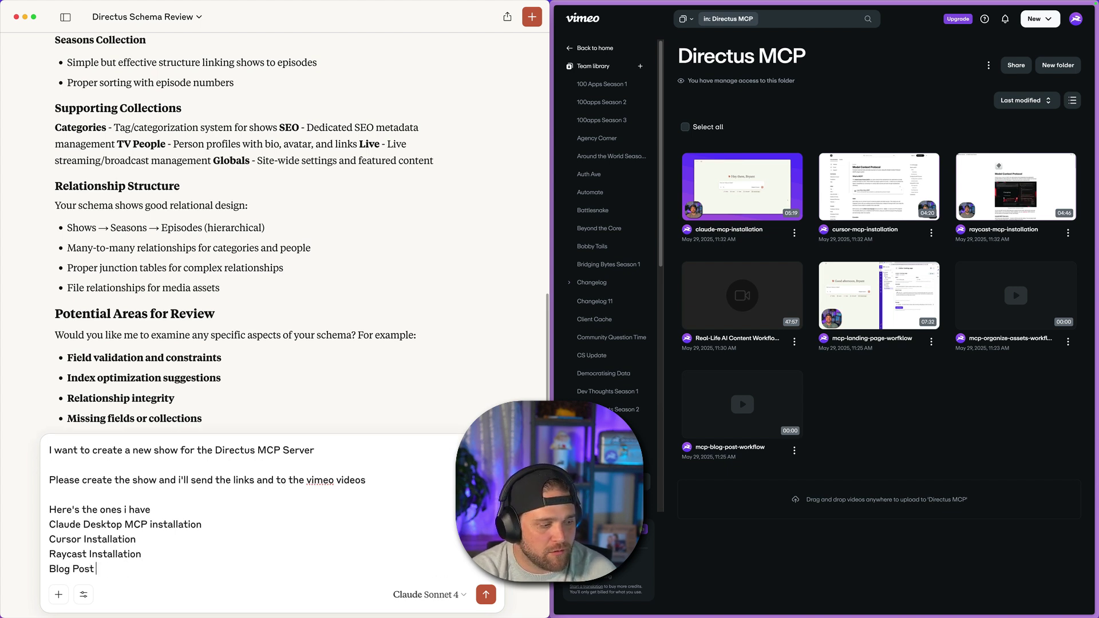
pyautogui.write(' WOrk')
pyautogui.press('BackSpace')
pyautogui.press('BackSpace')
pyautogui.write('fklow')
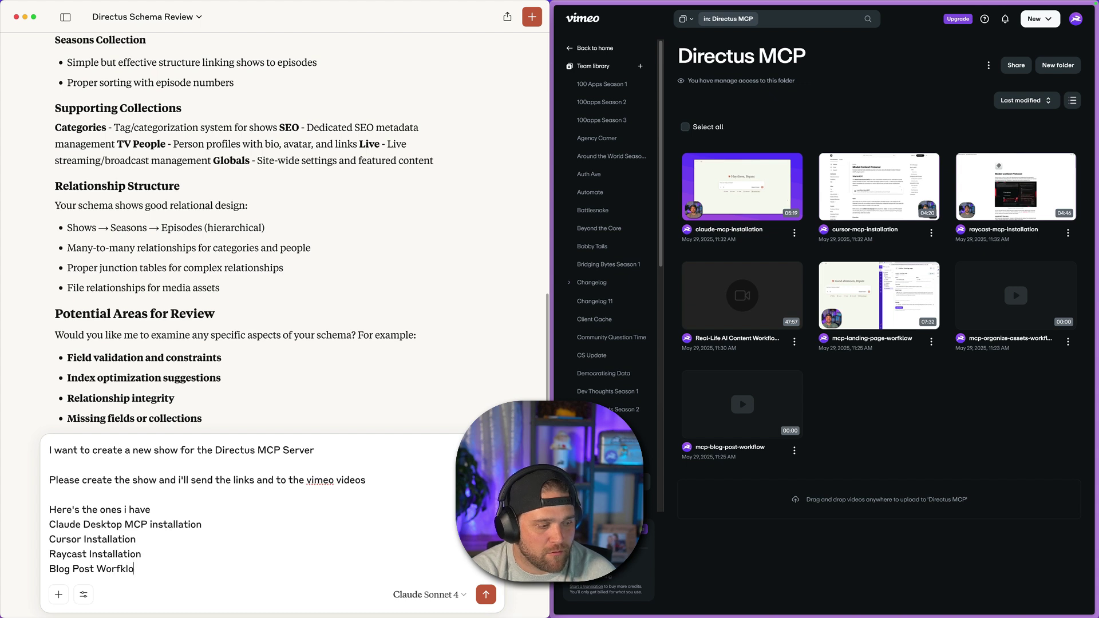
# - Add "Real Life AI Content Workflows Workshop" as a new line at the end of the video list
pyautogui.hotkey('shift', 'Return')
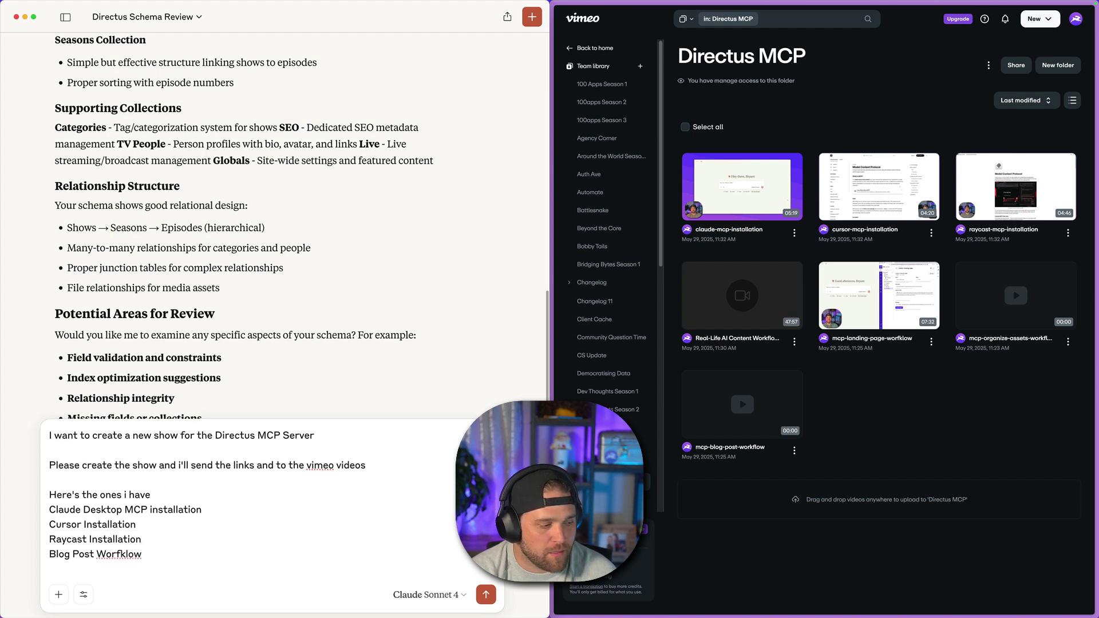
pyautogui.write('Reali Life AI Content')
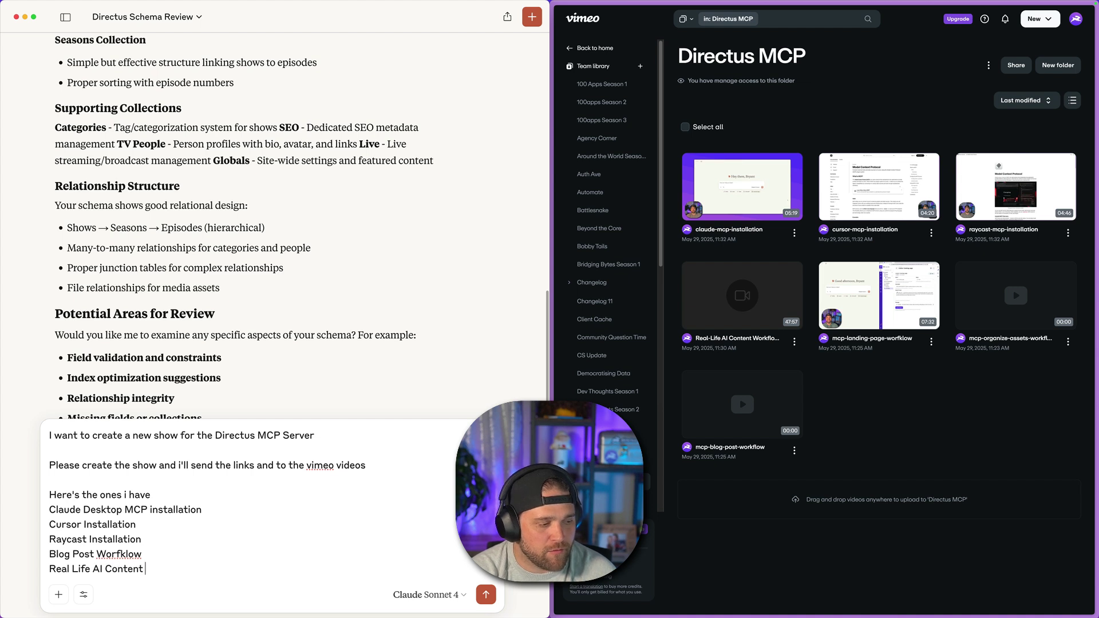
pyautogui.write(' Work')
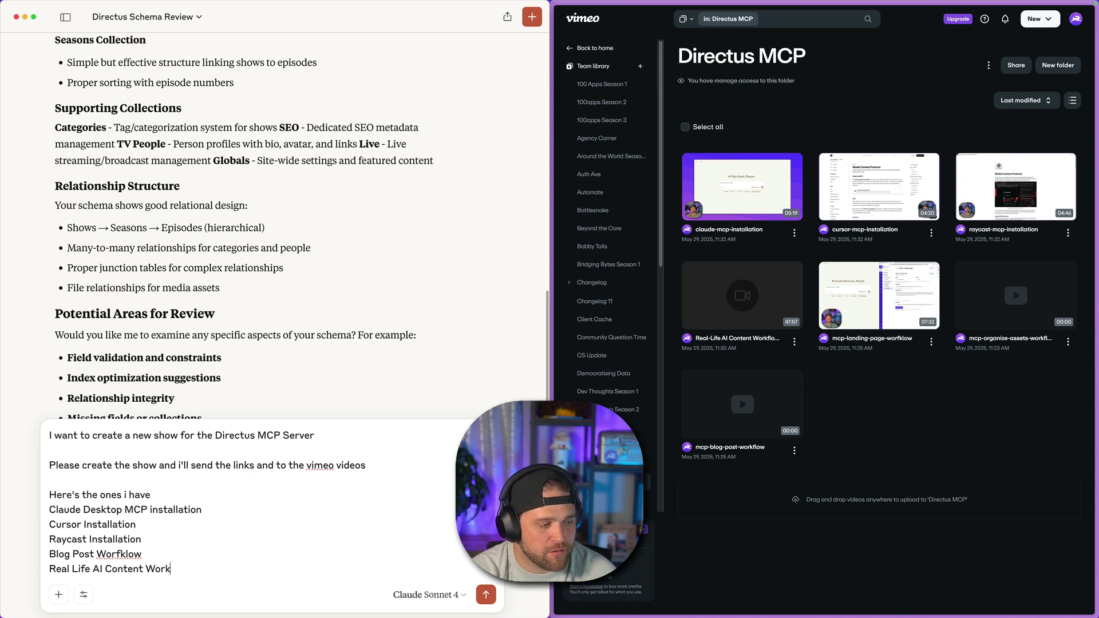
pyautogui.write('sflows Works')
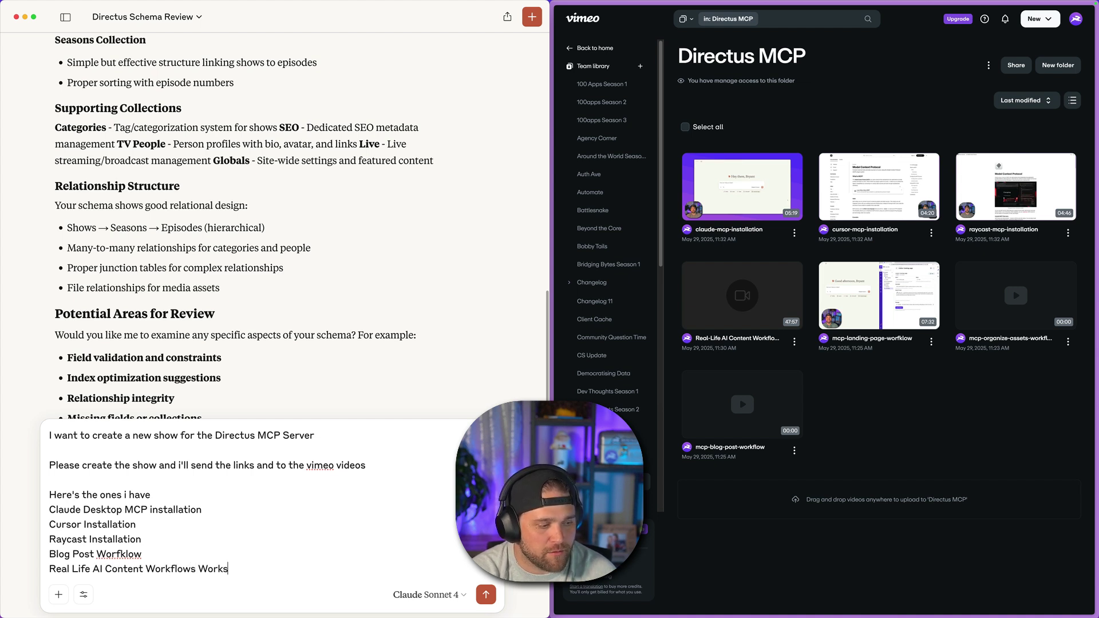
pyautogui.write('hop')
# - Insert "Landing Page Workflow" and "Organize Assets" on separate lines between the blog post and workshop entries
pyautogui.hotkey('shift', 'Return')
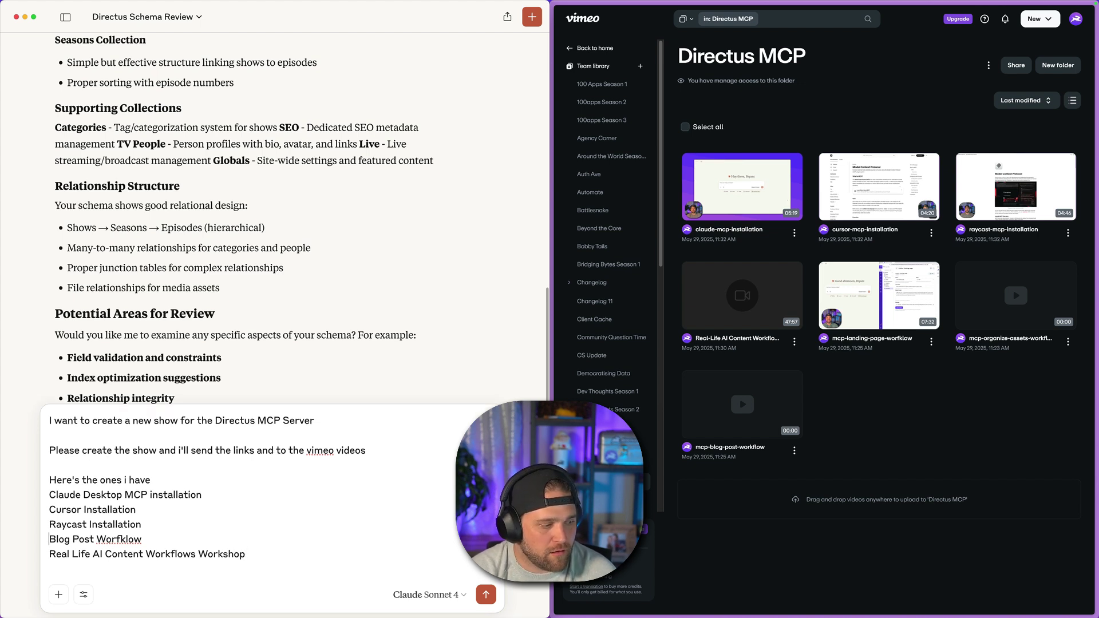
pyautogui.hotkey('shift', 'Return')
pyautogui.write('Land')
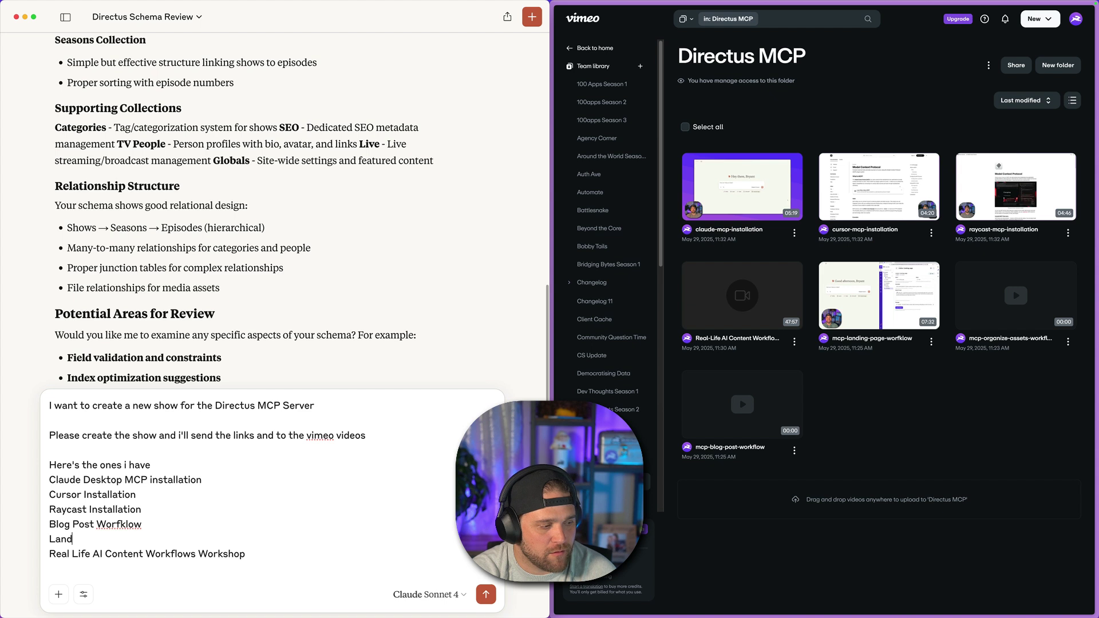
pyautogui.write('ing Page Workflow')
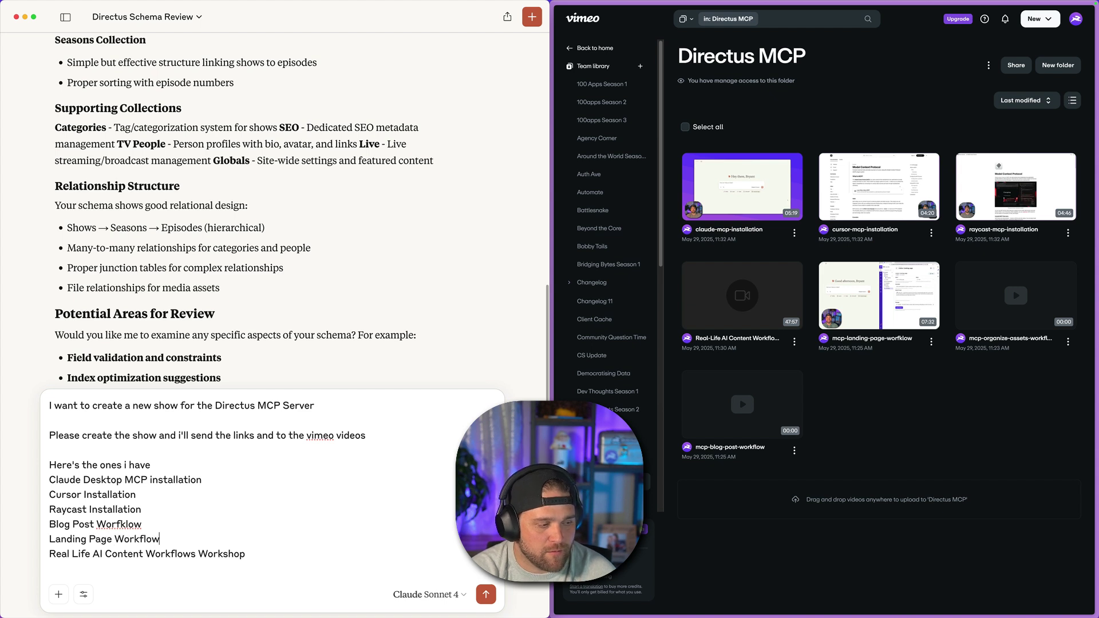
pyautogui.hotkey('shift', 'Return')
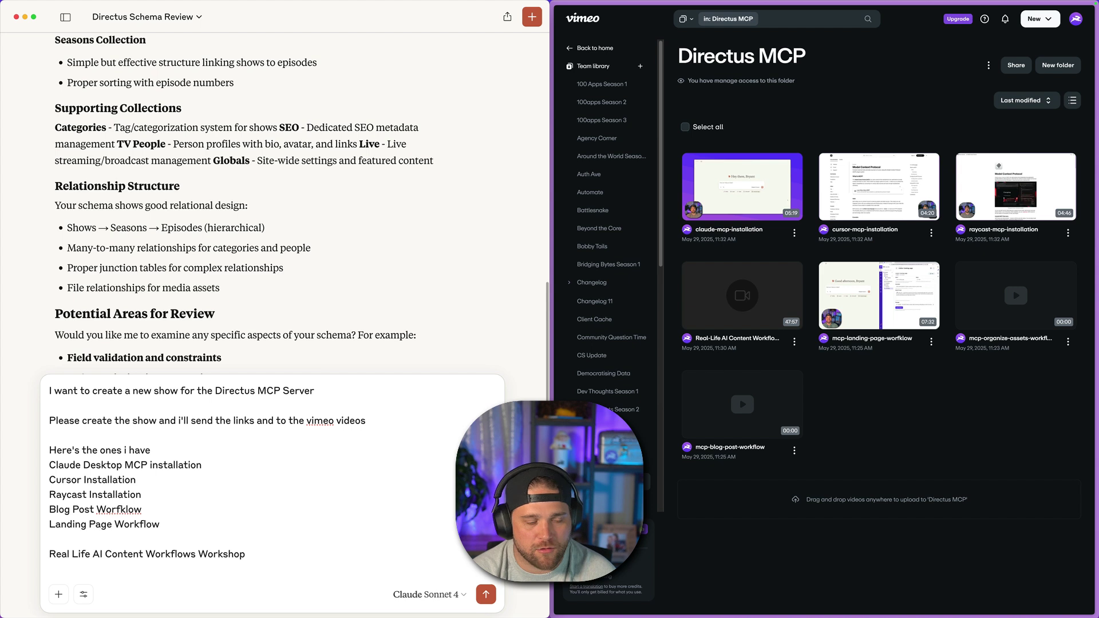
pyautogui.write('Organize')
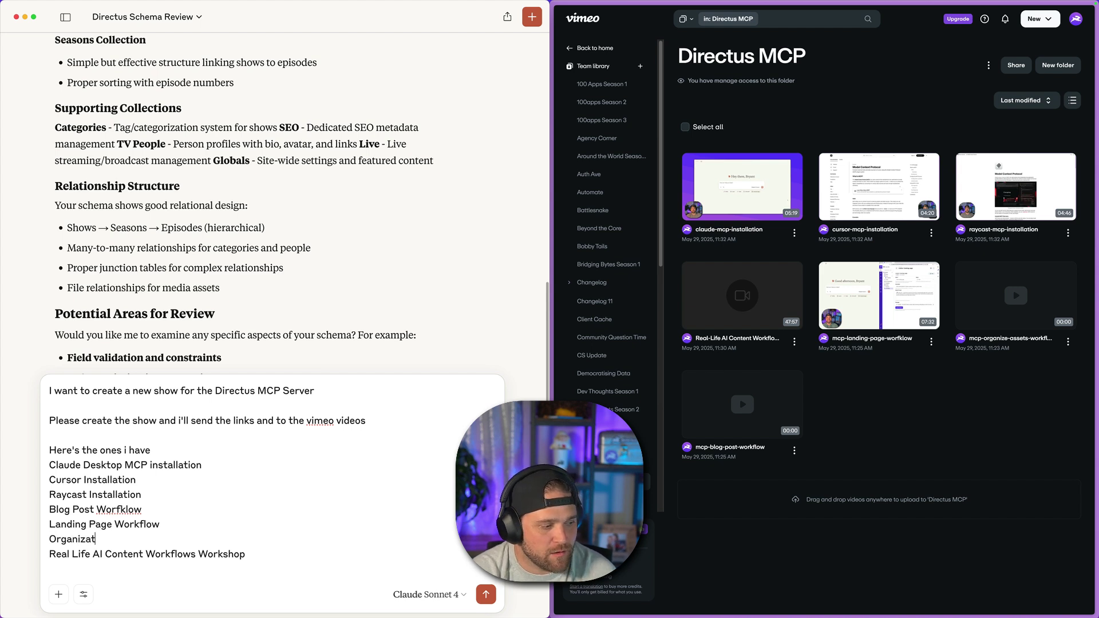
pyautogui.write(' Assets')
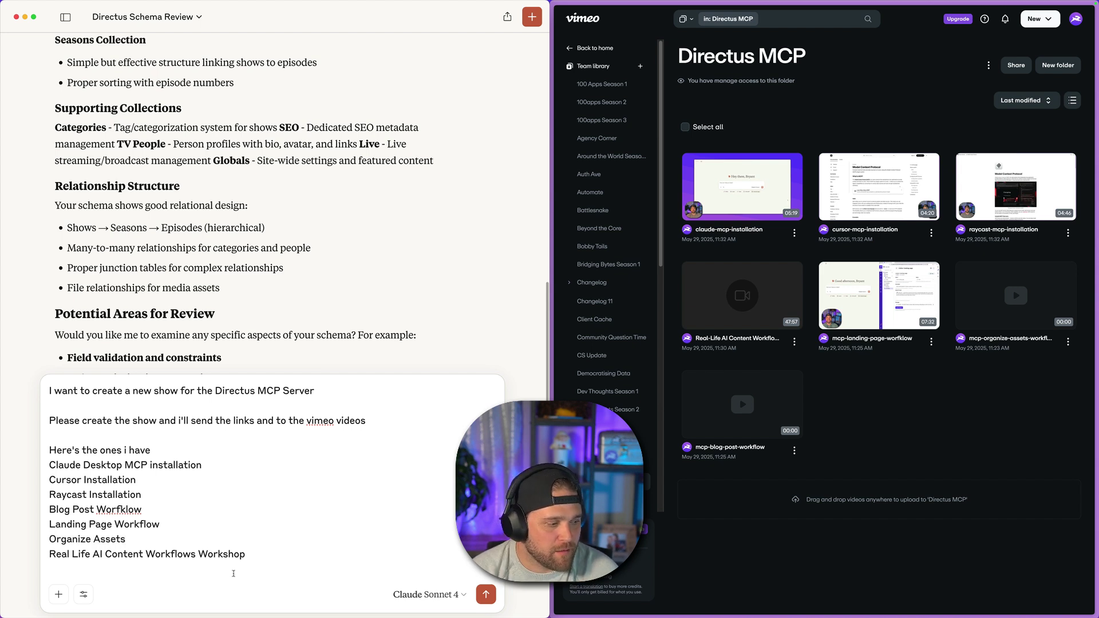
pyautogui.moveTo(305, 578); pyautogui.dragTo(34, 480)
pyautogui.click(309, 570)
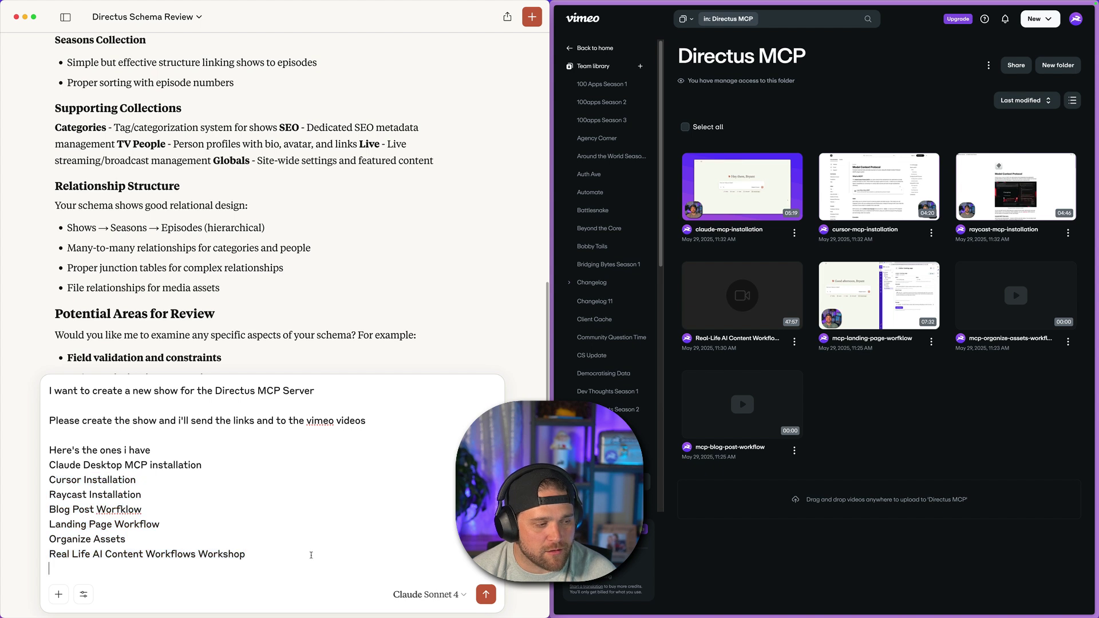
# - Copy the claude-mcp-installation video's link from Vimeo and append it to the Claude Desktop MCP installation line
pyautogui.click(794, 233)
pyautogui.click(794, 233)
pyautogui.click(794, 233)
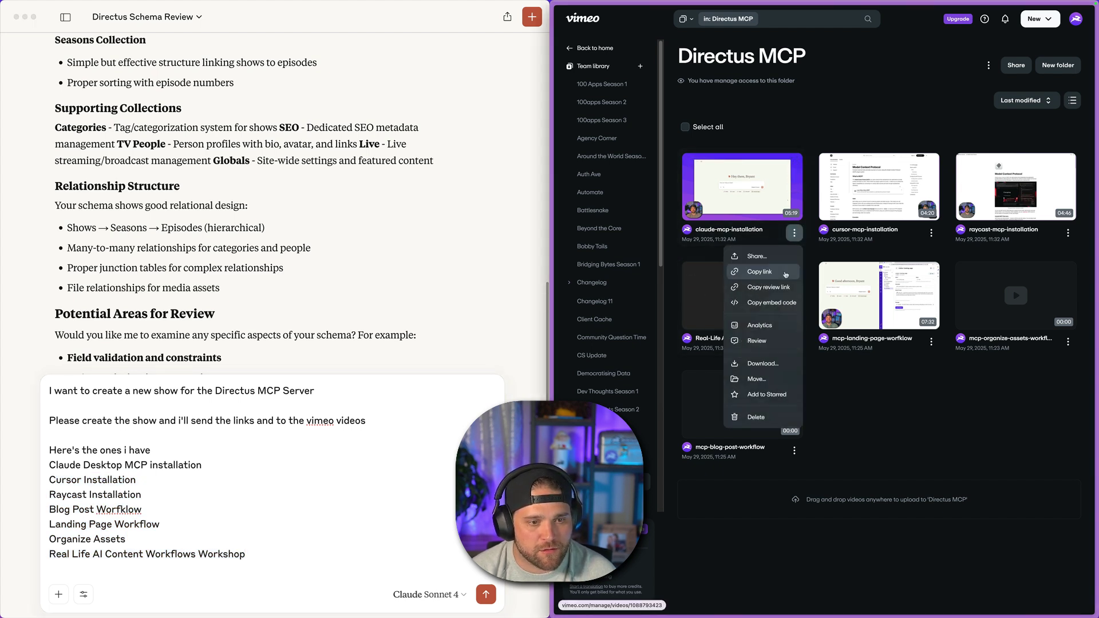
pyautogui.click(759, 271)
pyautogui.click(290, 455)
pyautogui.click(290, 456)
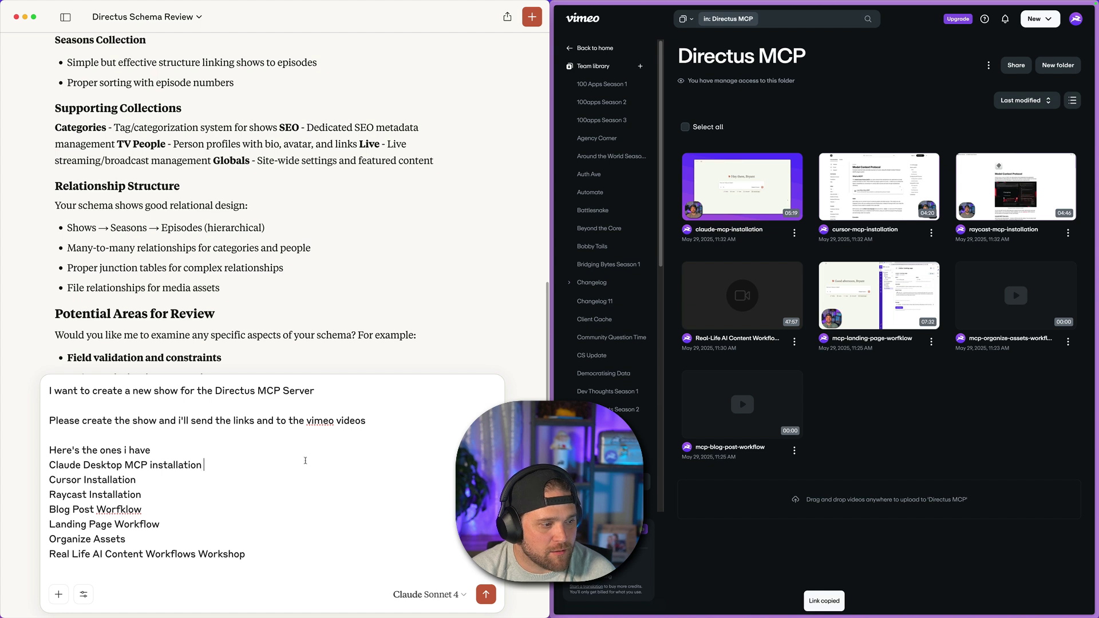
pyautogui.press('super+v')
# - Copy the cursor-mcp-installation video's link and append it to the Cursor Installation line
pyautogui.click(931, 233)
pyautogui.click(931, 233)
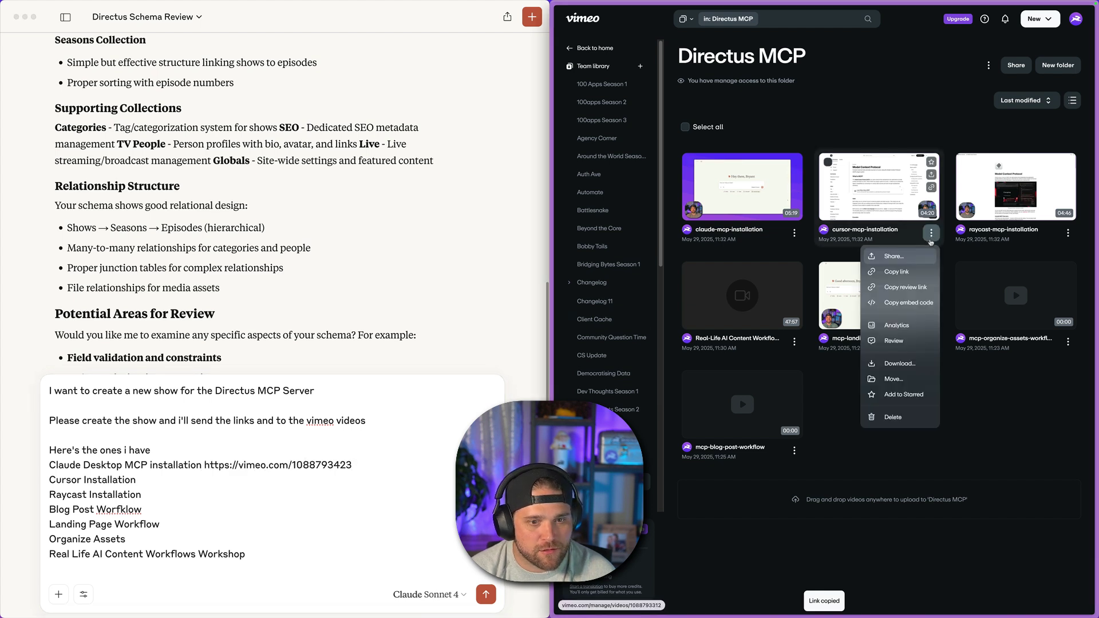
pyautogui.click(896, 271)
pyautogui.click(221, 479)
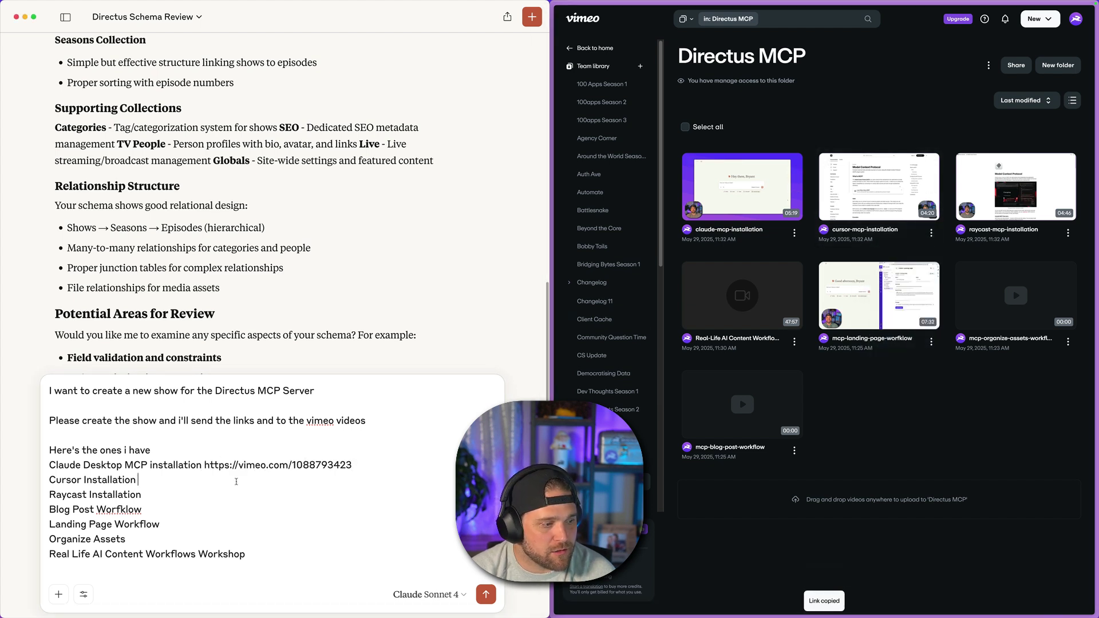
pyautogui.press('super+v')
# - Copy the raycast-mcp-installation video's link and append it to the Raycast Installation line
pyautogui.click(1067, 233)
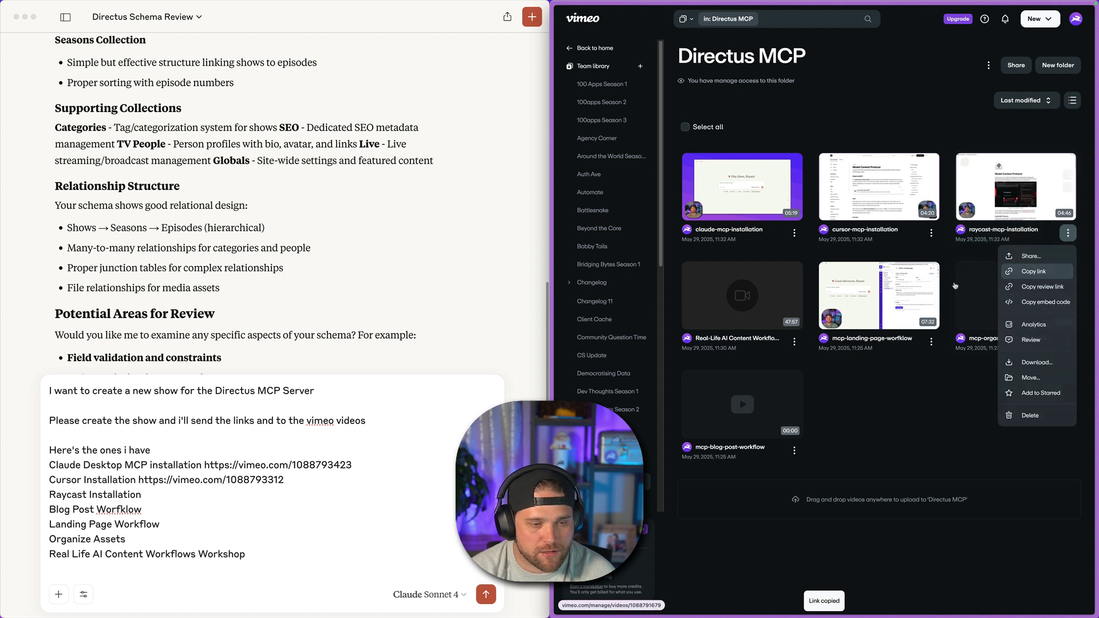
pyautogui.click(1033, 271)
pyautogui.press('super+Tab')
pyautogui.press('Down')
pyautogui.press('super+v')
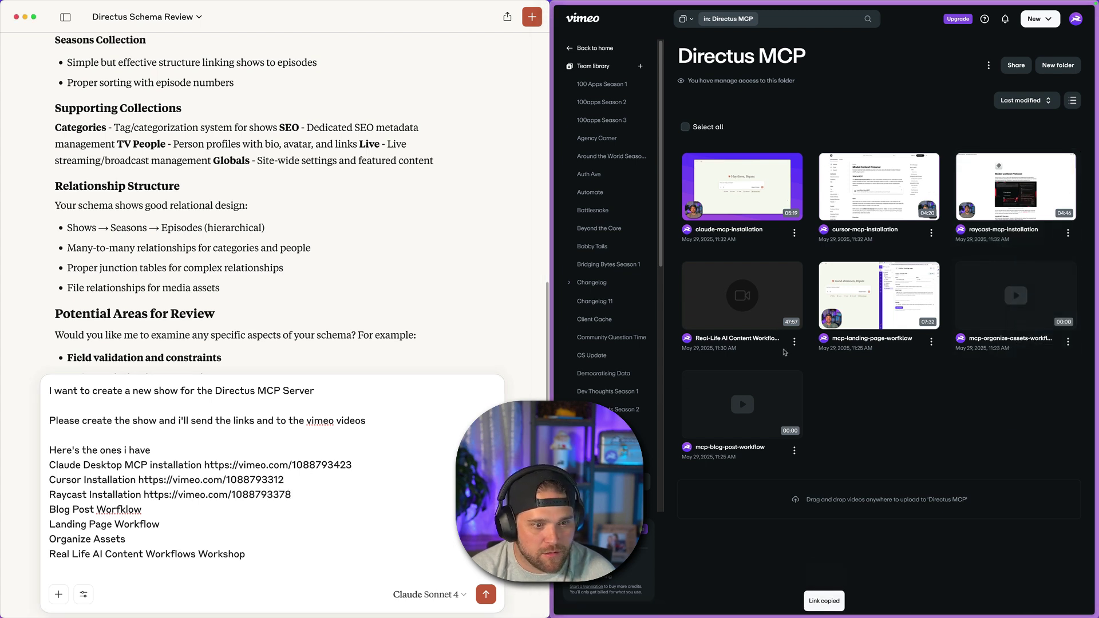
# - Copy the mcp-blog-post-workflow video's link from Vimeo and append it to the blog post line of the Claude message
pyautogui.click(784, 352)
pyautogui.click(793, 451)
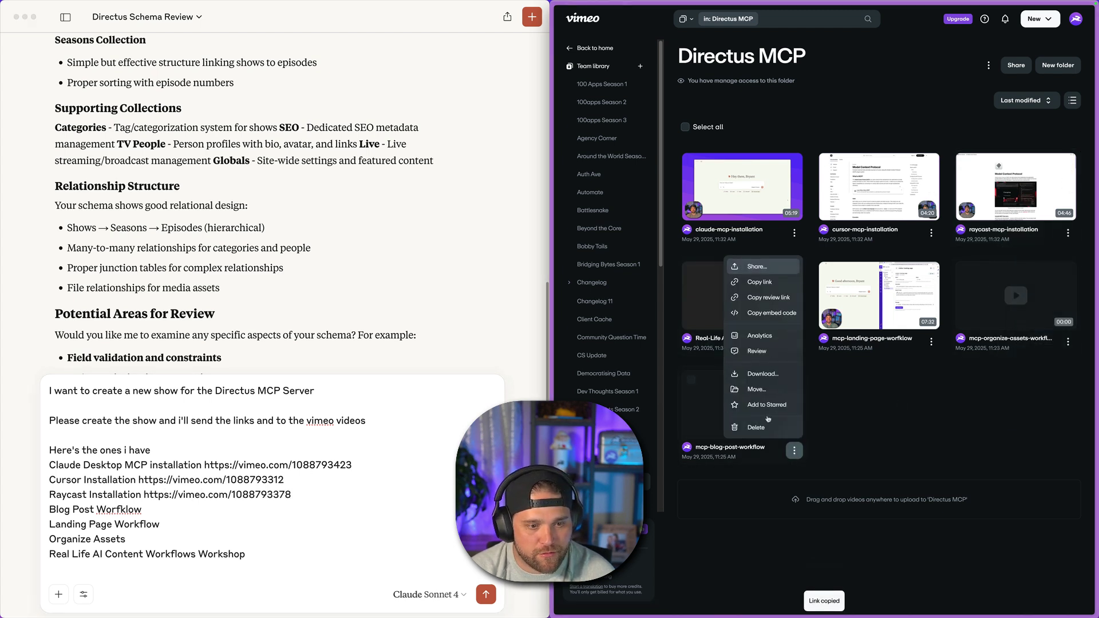
pyautogui.click(759, 281)
pyautogui.click(448, 513)
pyautogui.press('super+v')
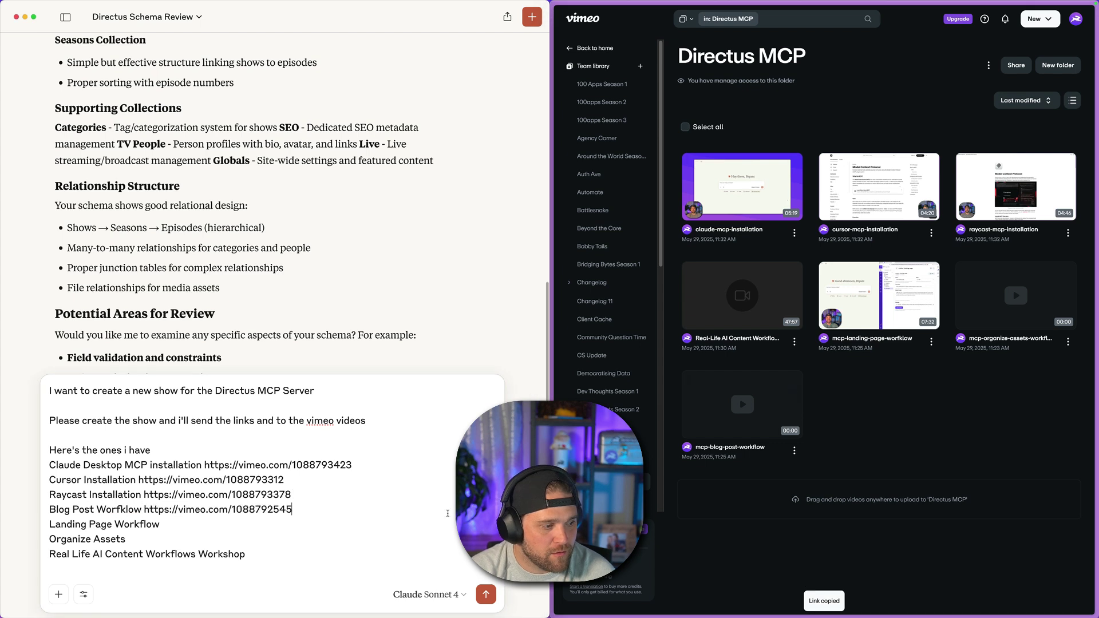
# - Copy the mcp-landing-page-workflow video's link and append it to the Landing Page Workflow line
pyautogui.click(881, 366)
pyautogui.click(931, 342)
pyautogui.click(893, 382)
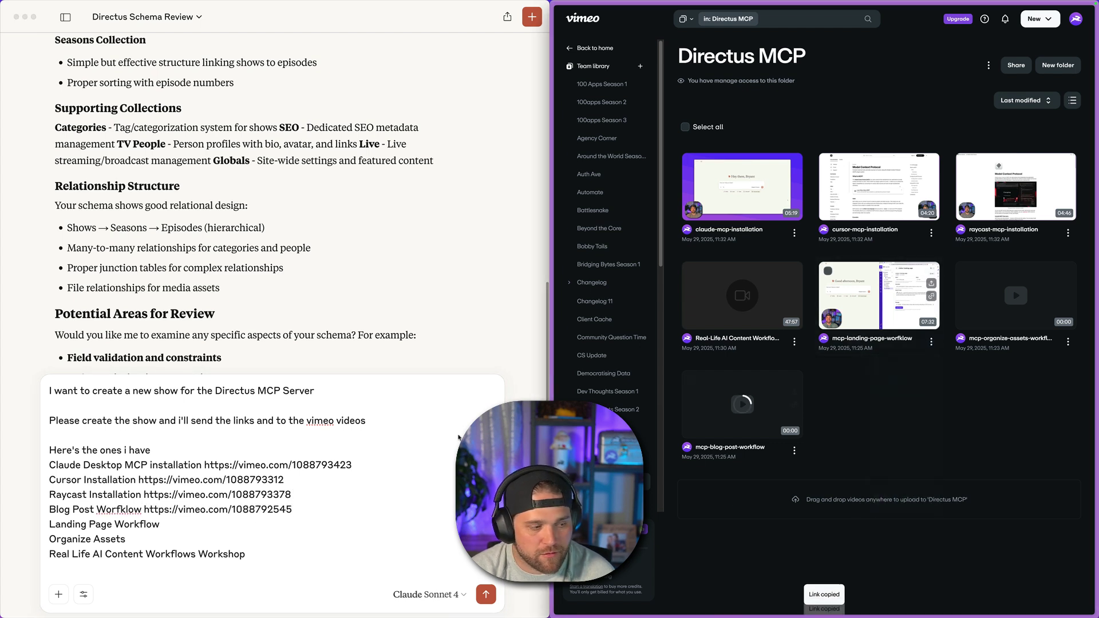
pyautogui.click(449, 525)
pyautogui.press('super+v')
# - Copy the mcp-organize-assets-workflow video's link and append it to the Organize Assets line
pyautogui.click(1053, 337)
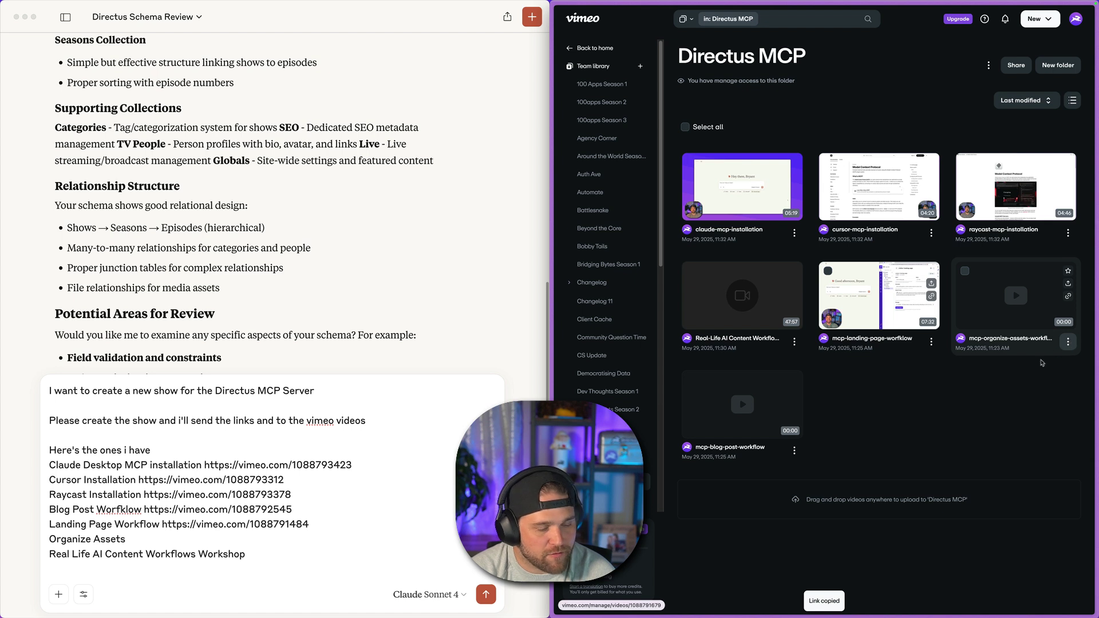
pyautogui.click(1068, 342)
pyautogui.click(1039, 379)
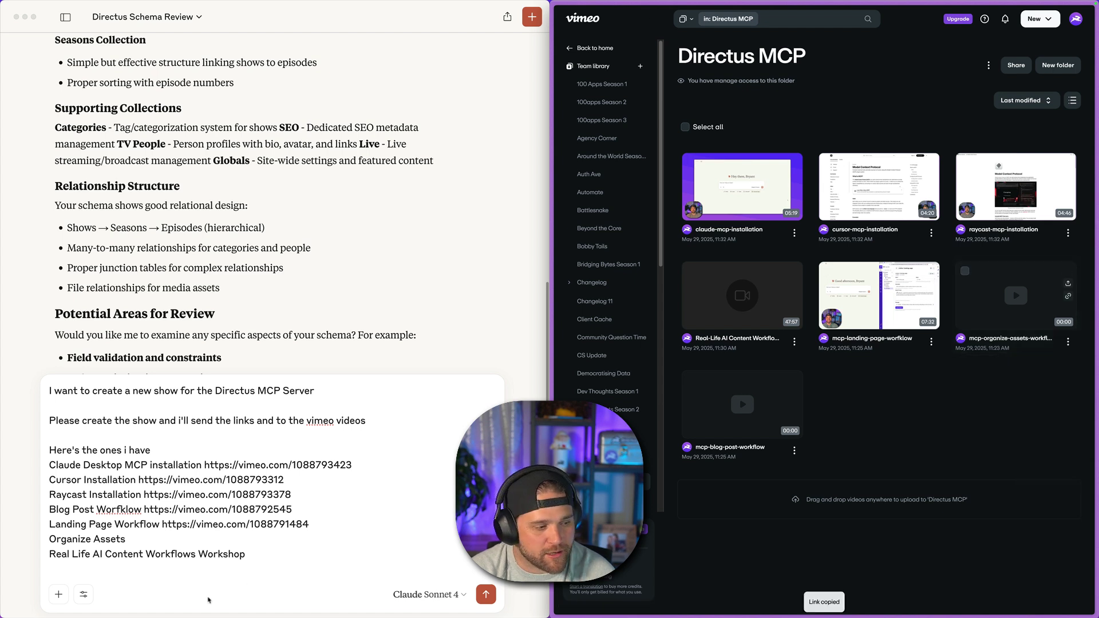
pyautogui.click(269, 536)
pyautogui.press('Delete')
pyautogui.hotkey('shift', 'Return')
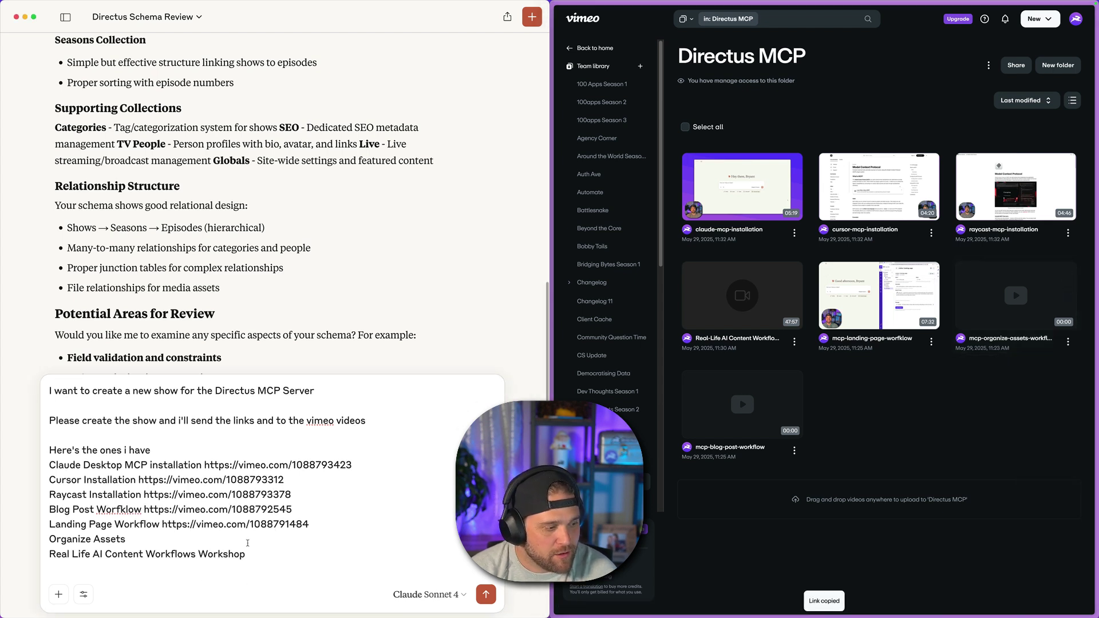
pyautogui.press('super+v')
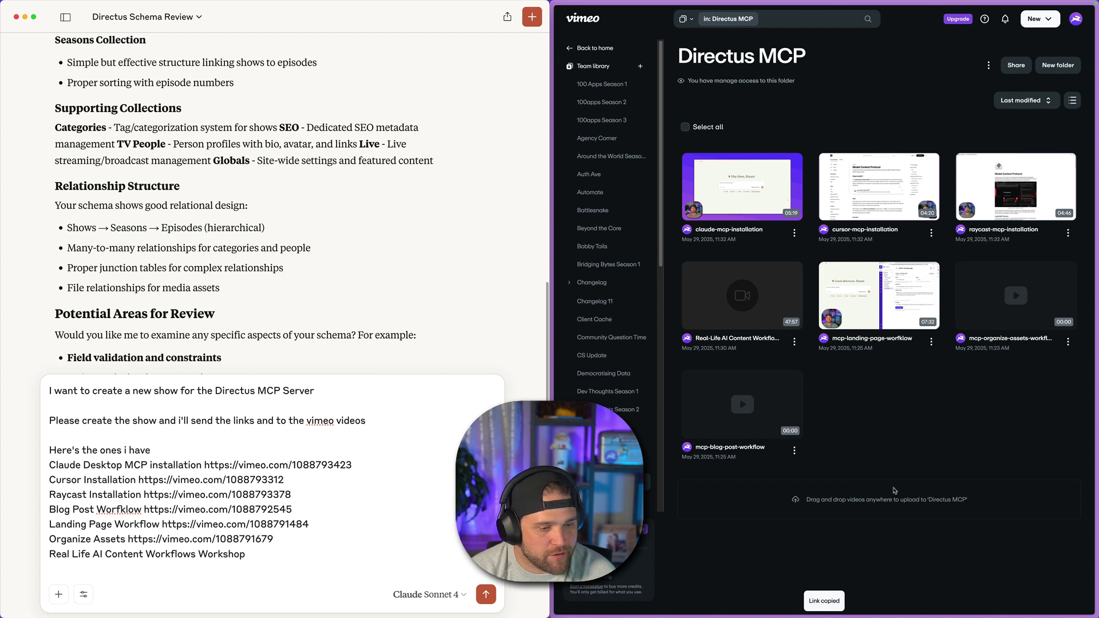
# - Copy the Real-Life AI Content Workflows video's link and append it to the Real Life AI Content Workflows Workshop line
pyautogui.click(928, 445)
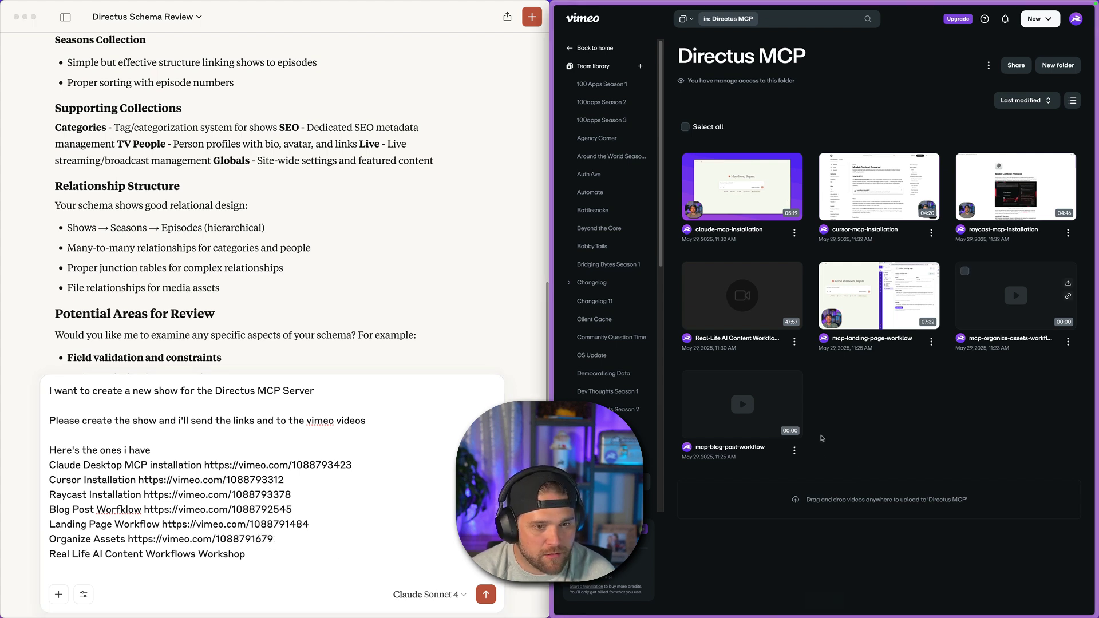
pyautogui.click(794, 342)
pyautogui.click(755, 382)
pyautogui.click(285, 548)
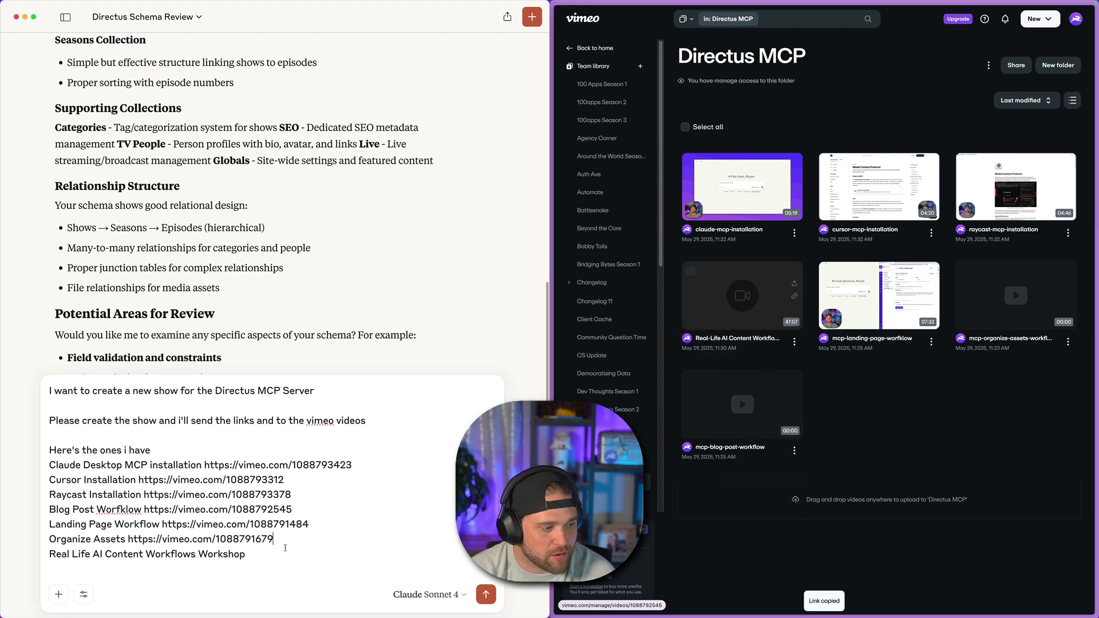
pyautogui.click(302, 551)
pyautogui.press('super+v')
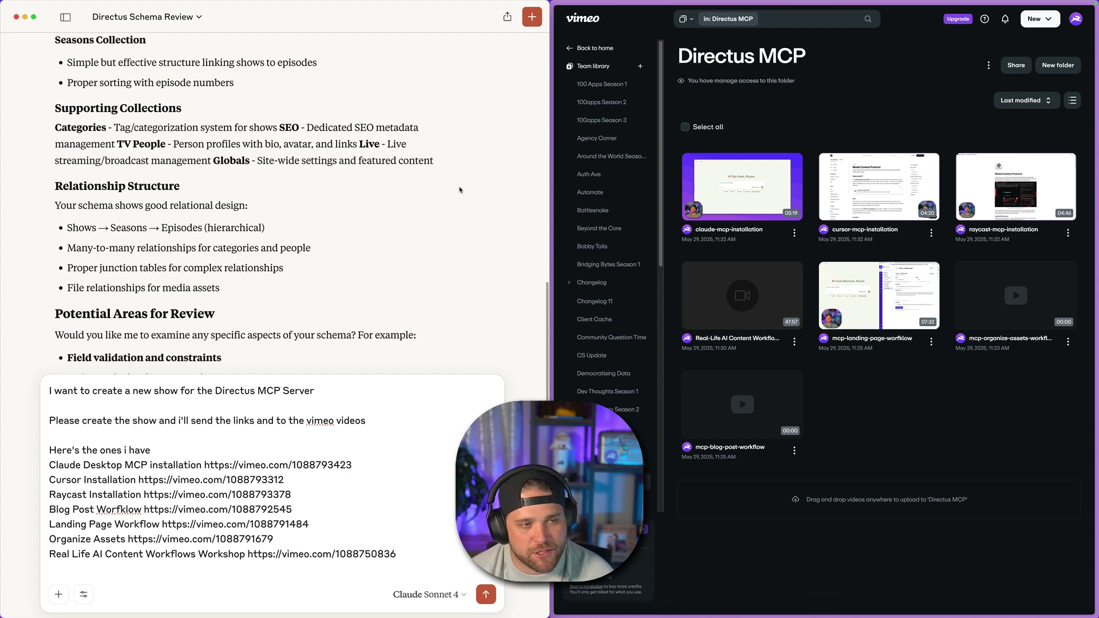
# - Delete the word "videos" from the end of the message's second sentence
pyautogui.scroll(10, 212, 247)
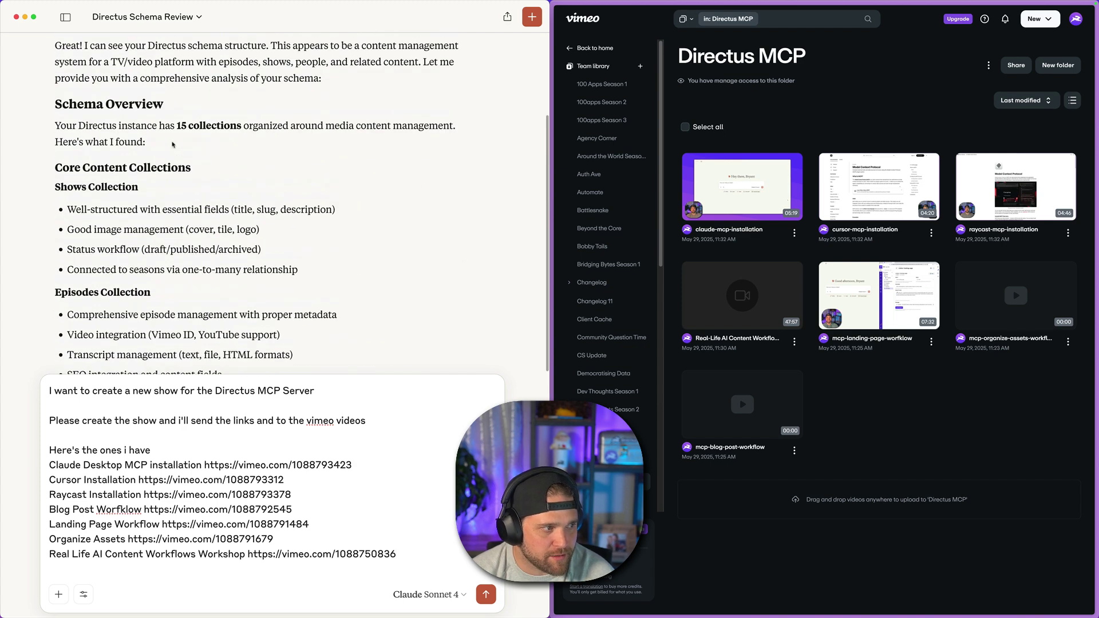
pyautogui.scroll(-15, 189, 193)
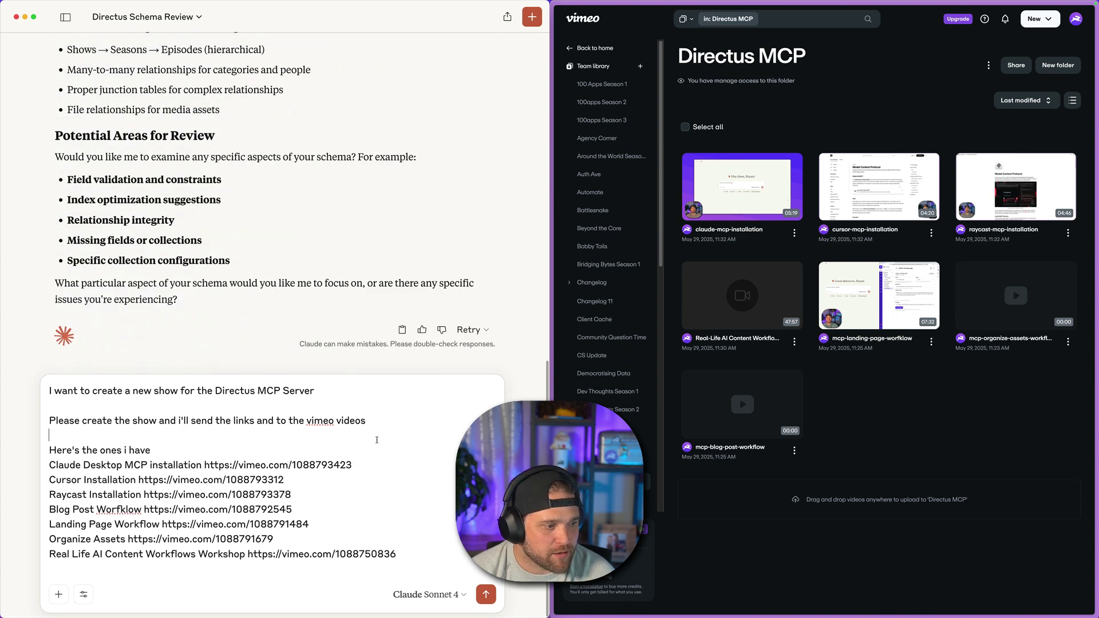
pyautogui.doubleClick(360, 421)
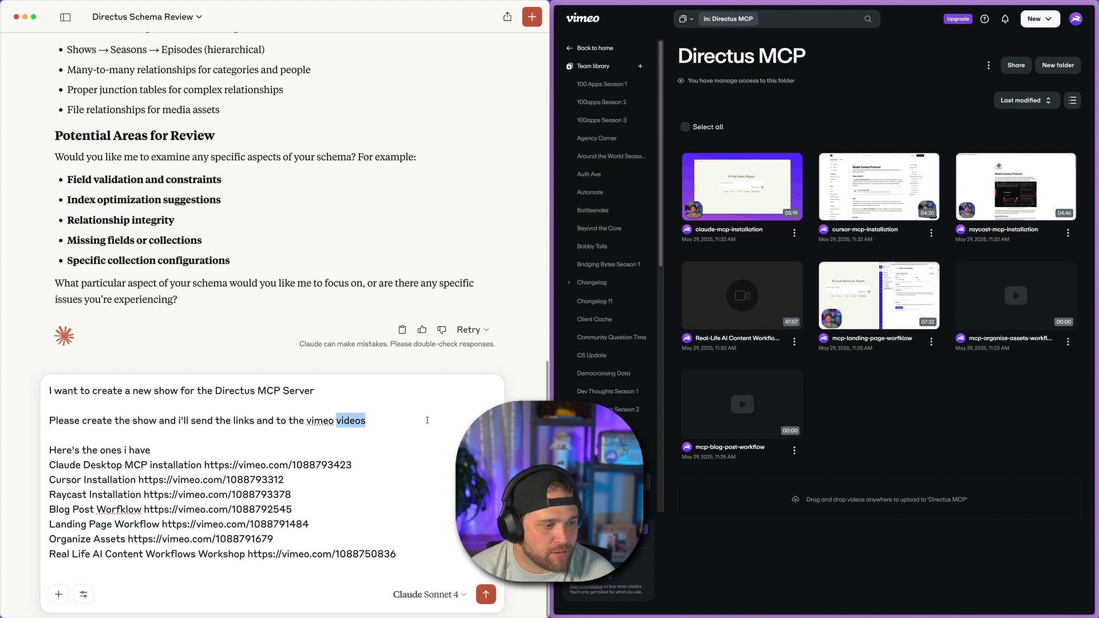
pyautogui.press('BackSpace')
# - Add "here's the docs for the MCP server for addtional context" below the video list, followed by a blank line
pyautogui.hotkey('shift', 'Return')
pyautogui.hotkey('shift', 'Return')
pyautogui.write('h')
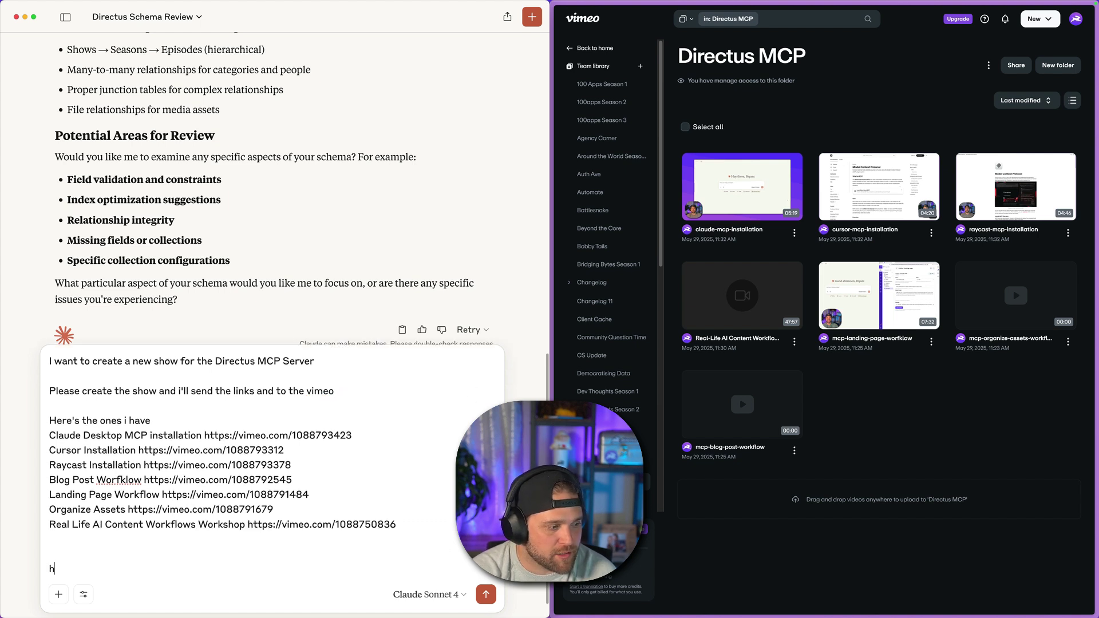
pyautogui.write("ere's the docs on ")
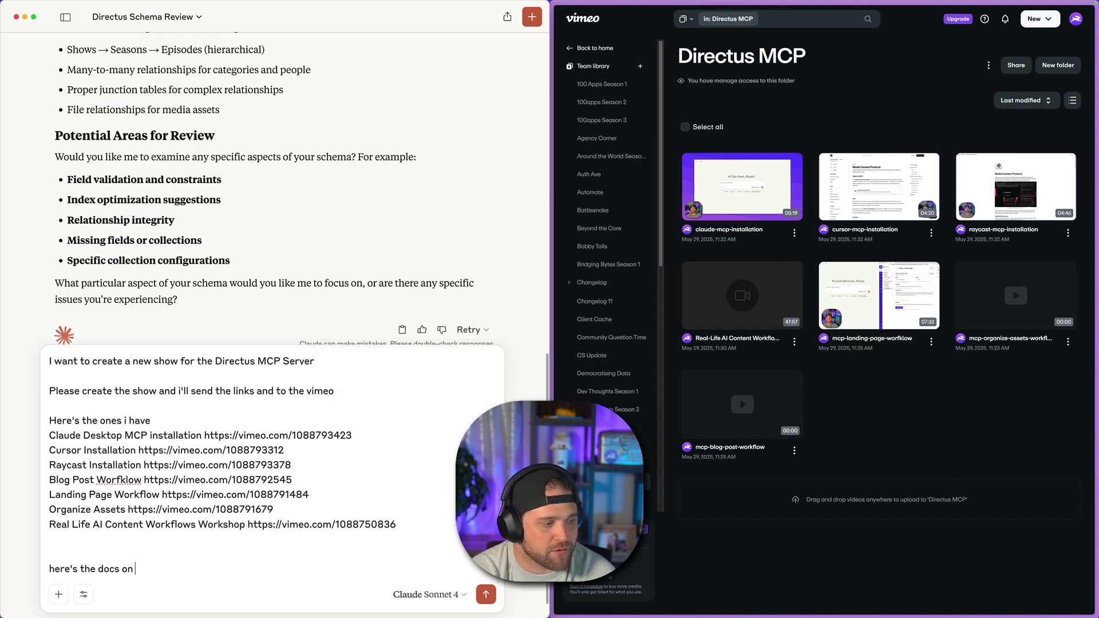
pyautogui.press('BackSpace')
pyautogui.press('BackSpace')
pyautogui.press('BackSpace')
pyautogui.write('for the MCP se')
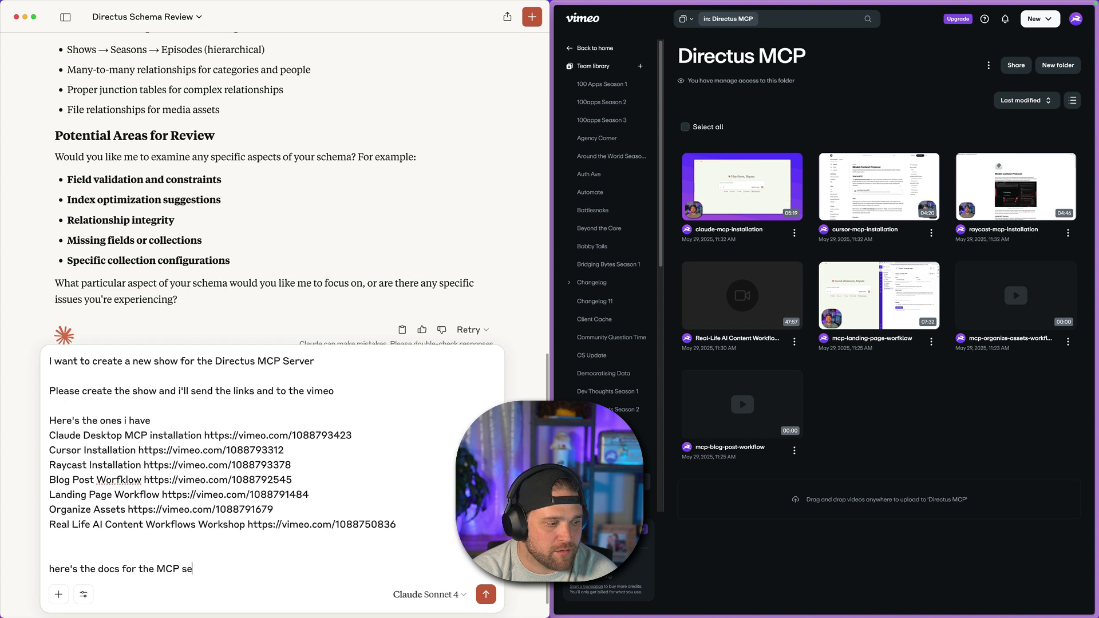
pyautogui.write('rver for add')
pyautogui.press('BackSpace')
pyautogui.press('BackSpace')
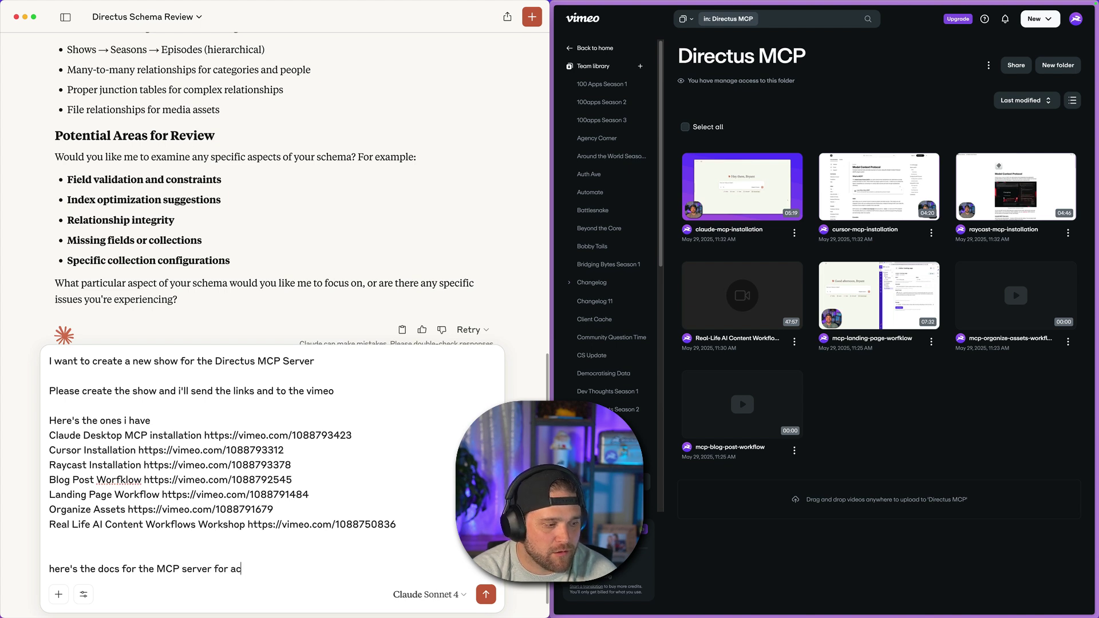
pyautogui.write('ddtional context')
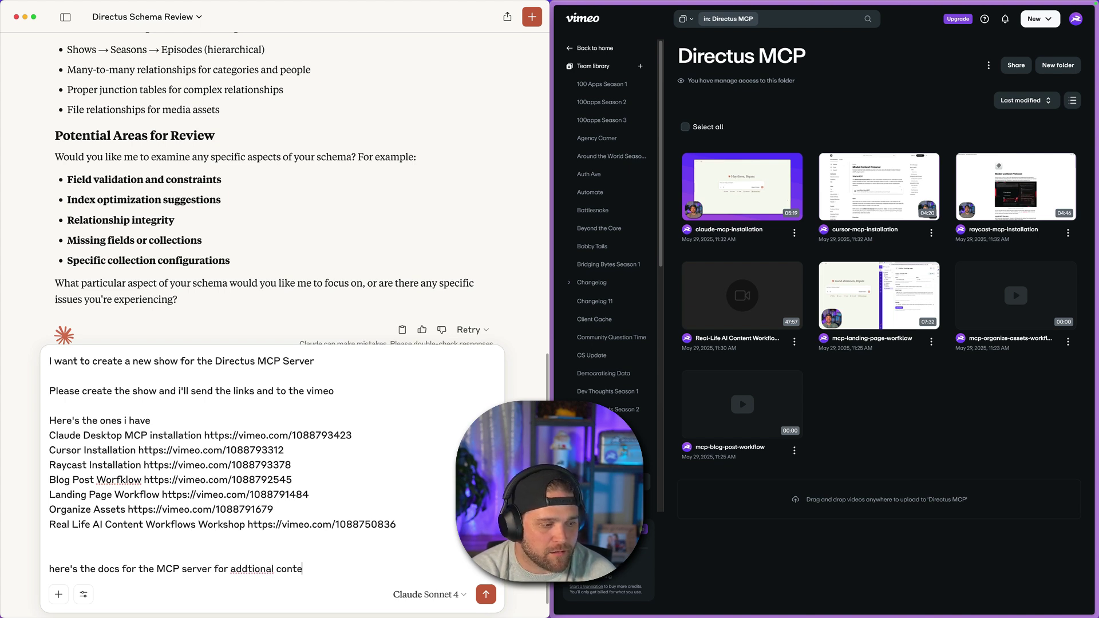
pyautogui.hotkey('shift', 'Return')
pyautogui.hotkey('shift', 'Return')
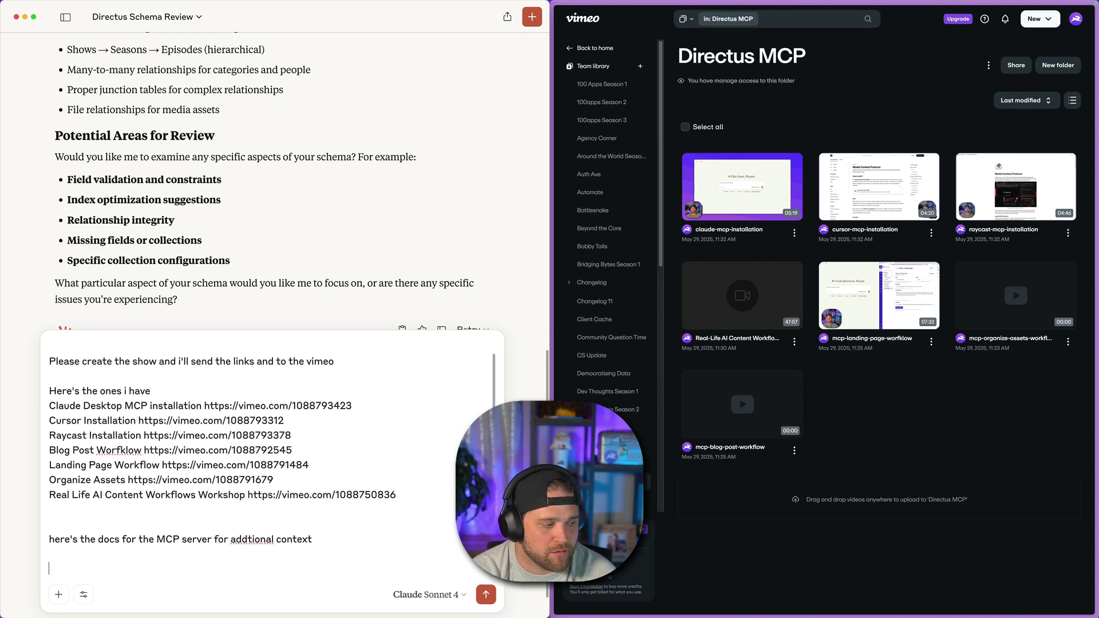
# - Open the Directus documentation in a new browser tab and go to the MCP Server Installation guide
pyautogui.click(915, 133)
pyautogui.press('super+t')
pyautogui.write('directus docs')
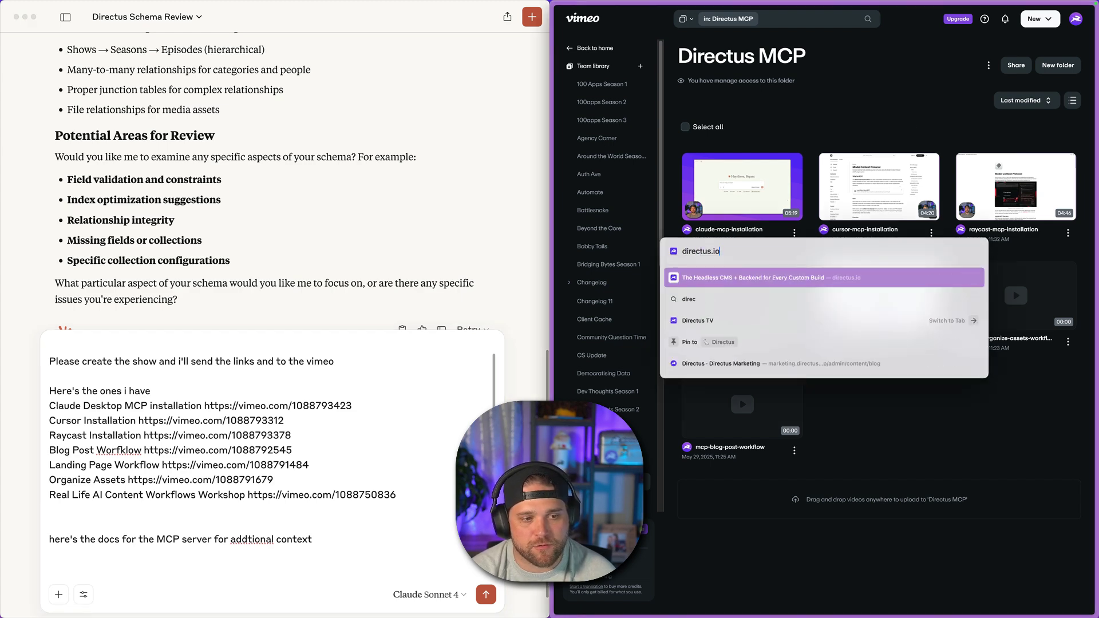
pyautogui.press('Return')
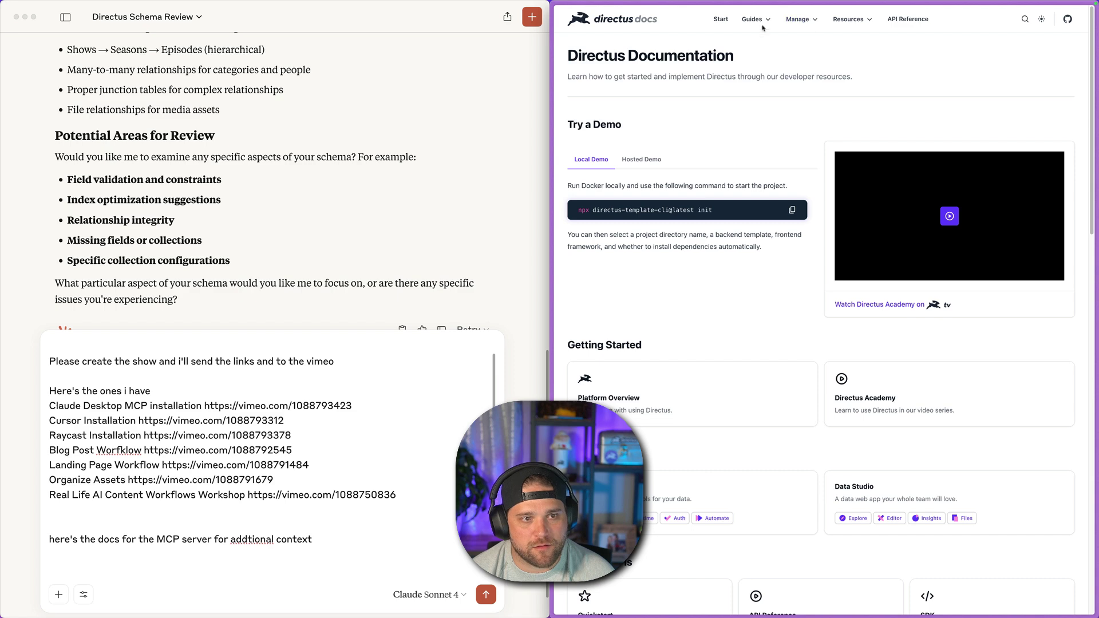
pyautogui.moveTo(758, 23)
pyautogui.click(751, 199)
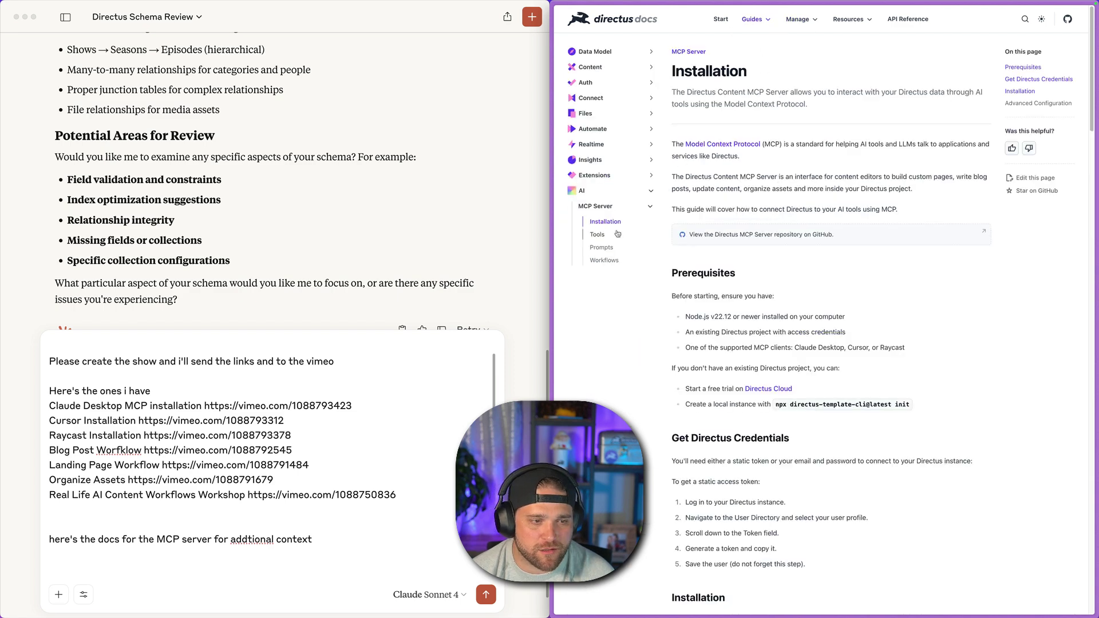
# - Copy the whole content of the MCP Server Installation page and paste it into the Claude message
pyautogui.moveTo(653, 41); pyautogui.dragTo(920, 322)
pyautogui.scroll(-15, 871, 449)
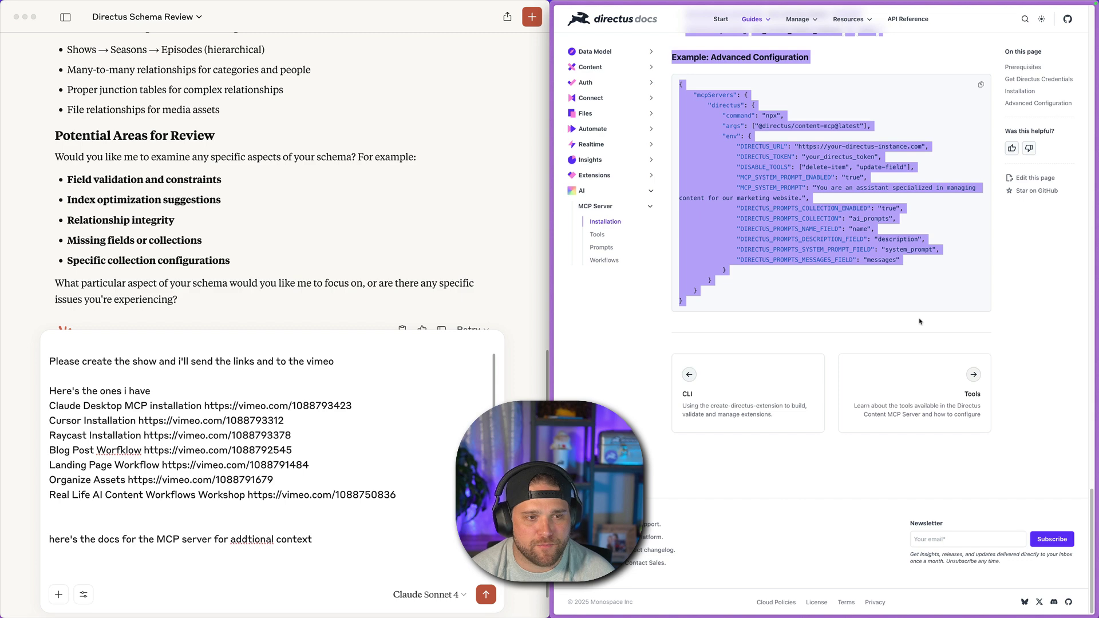
pyautogui.click(375, 532)
pyautogui.press('super+v')
# - Open the MCP Server Tools page, copy its whole content and paste it into the Claude message
pyautogui.click(598, 235)
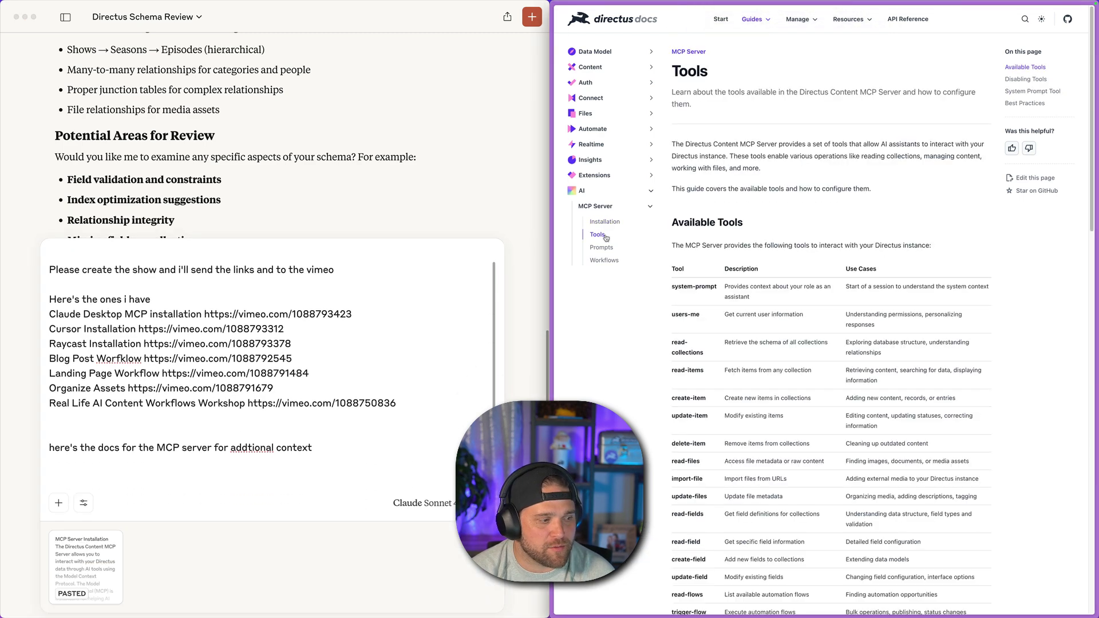
pyautogui.scroll(-15, 773, 327)
pyautogui.moveTo(671, 48); pyautogui.dragTo(776, 329)
pyautogui.click(336, 472)
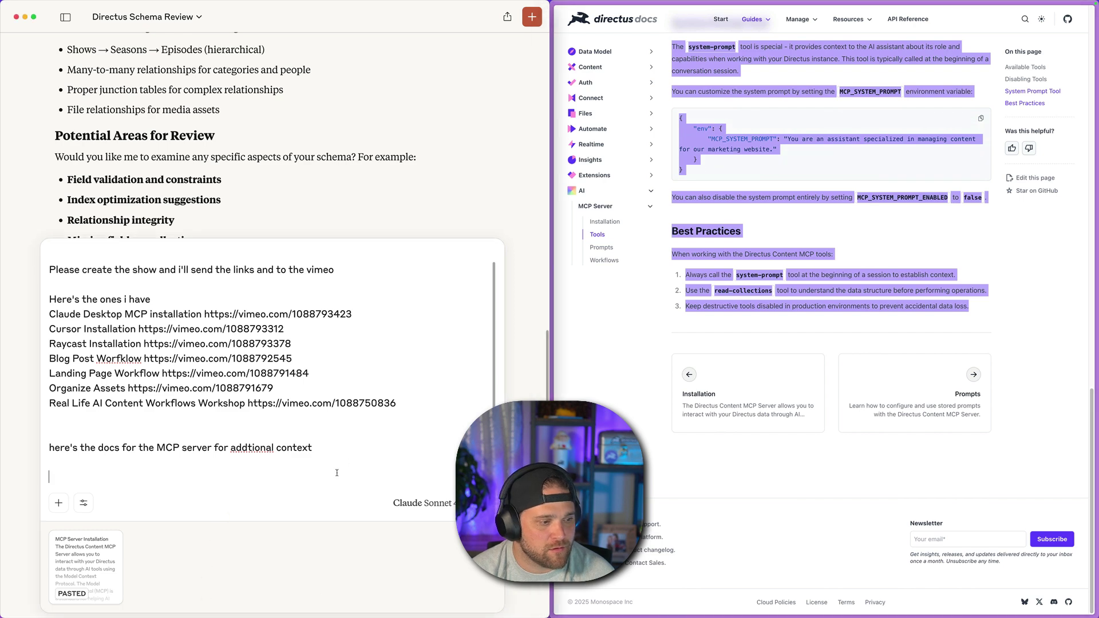
pyautogui.press('super+v')
# - Open the MCP Server Prompts page, copy its whole content and paste it into the Claude message
pyautogui.click(601, 247)
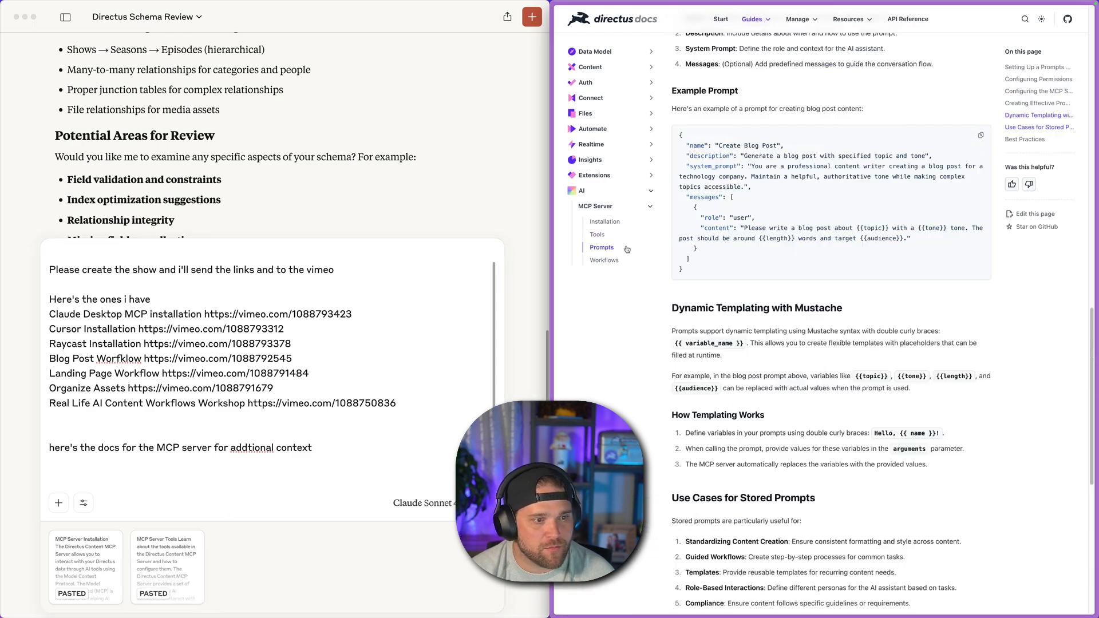
pyautogui.moveTo(675, 48); pyautogui.dragTo(773, 326)
pyautogui.scroll(-15, 773, 327)
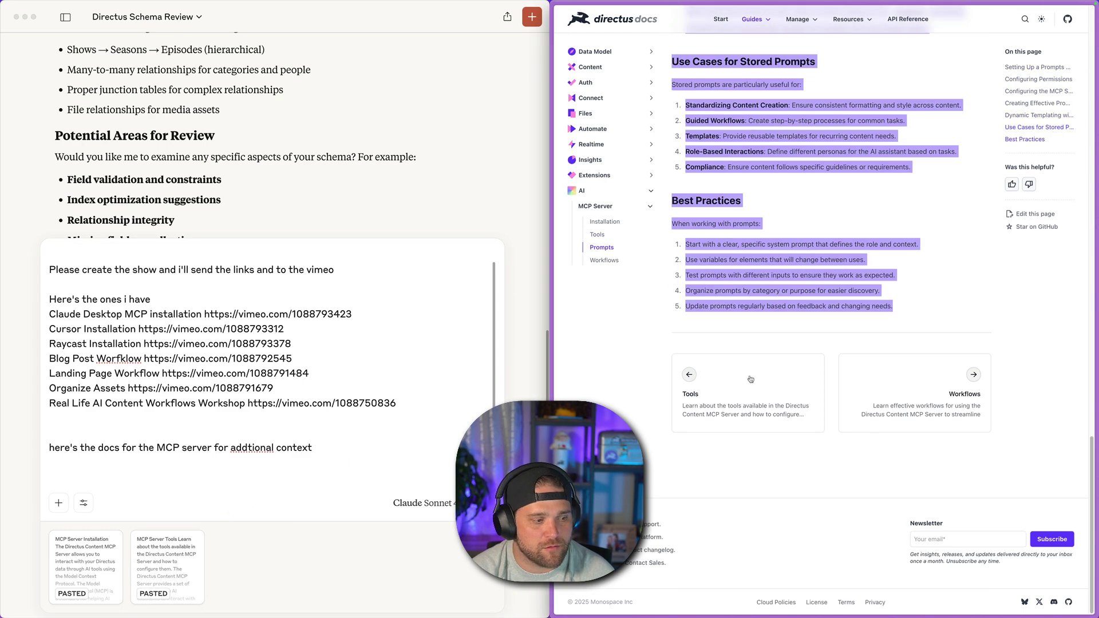
pyautogui.click(274, 450)
pyautogui.press('super+v')
# - Open the MCP Server Workflows page, copy its whole content and paste it into the Claude message
pyautogui.click(604, 261)
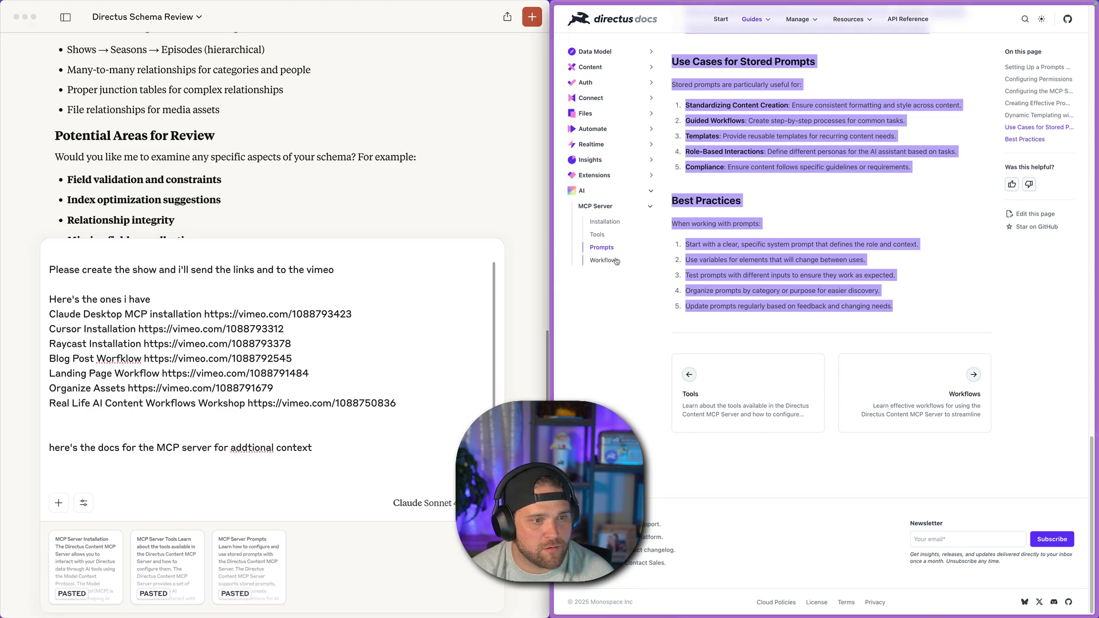
pyautogui.moveTo(670, 46); pyautogui.dragTo(1038, 326)
pyautogui.scroll(-15, 973, 298)
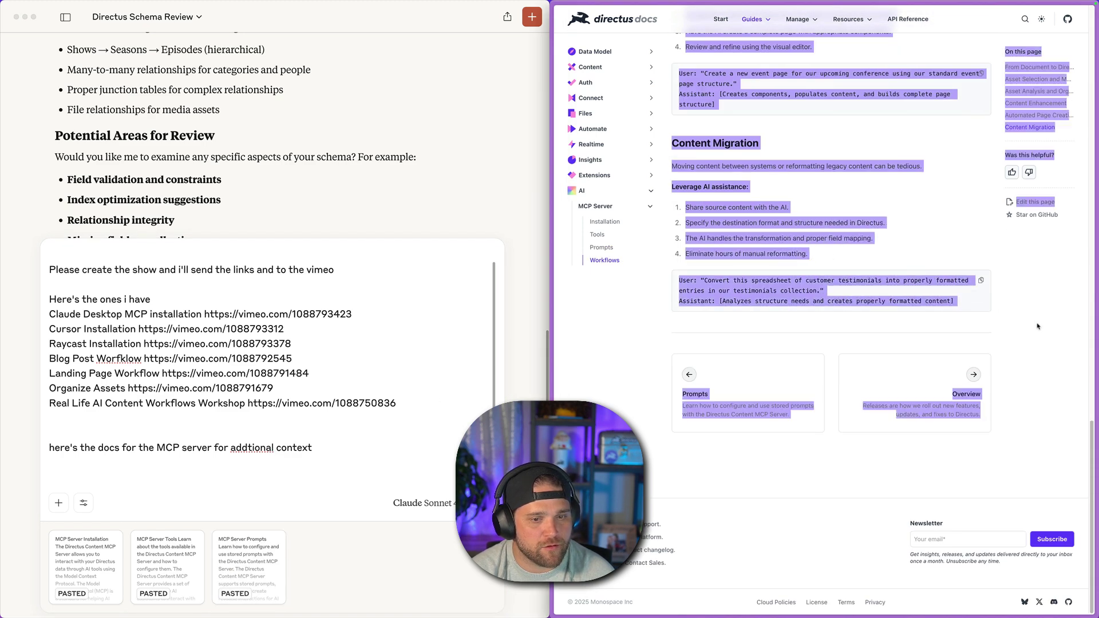
pyautogui.click(393, 532)
pyautogui.press('super+v')
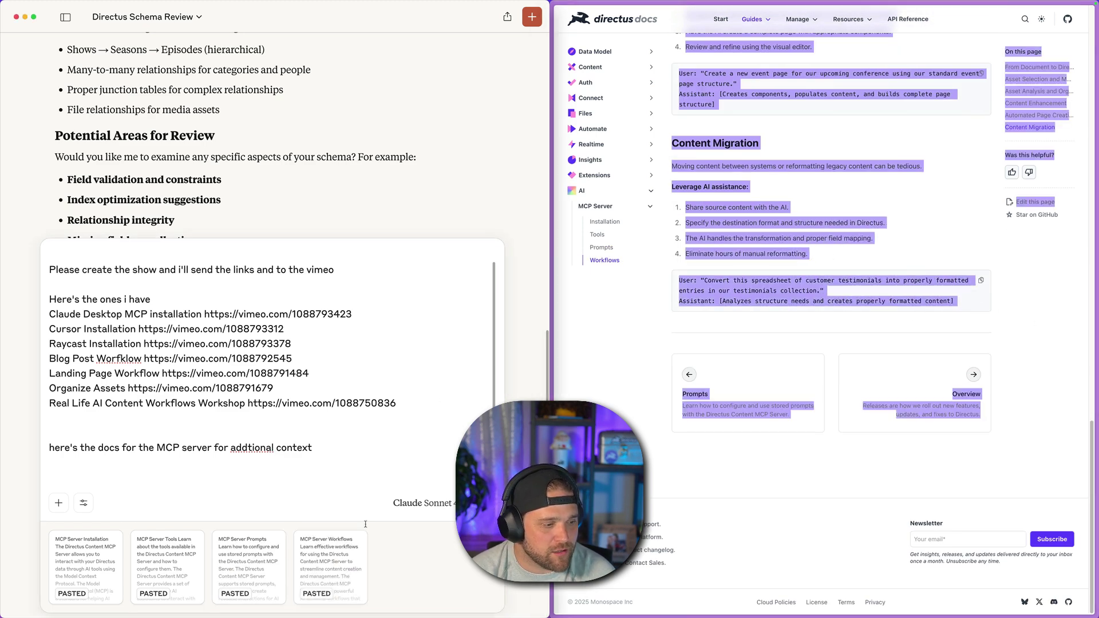
# - Reword the message's second sentence to "Please create the show and the episodes based on info below."
pyautogui.scroll(1, 225, 472)
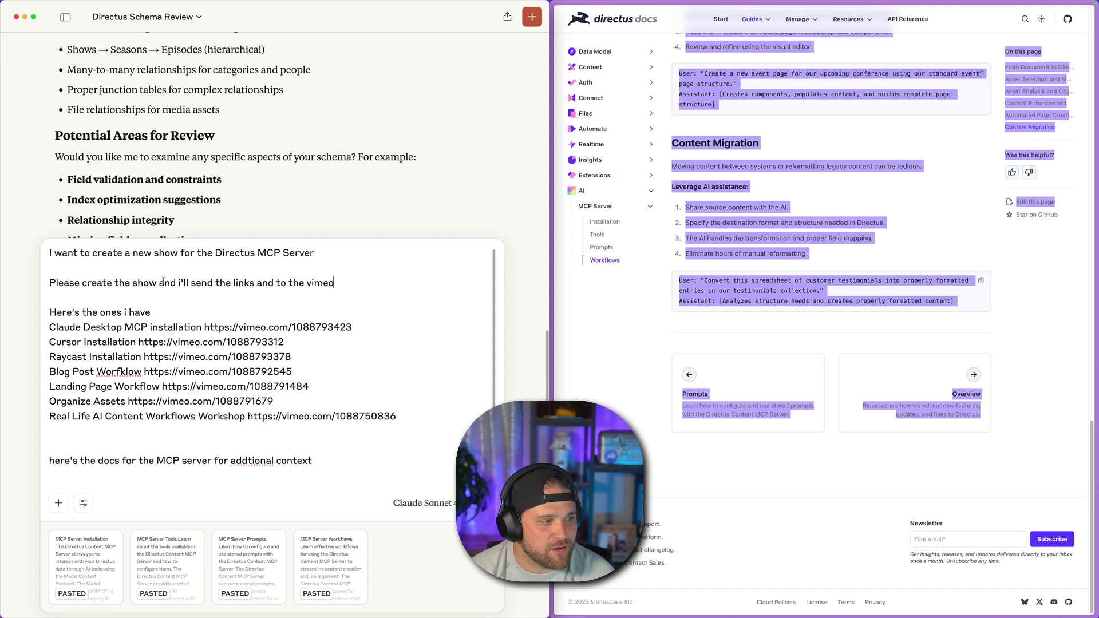
pyautogui.write('am')
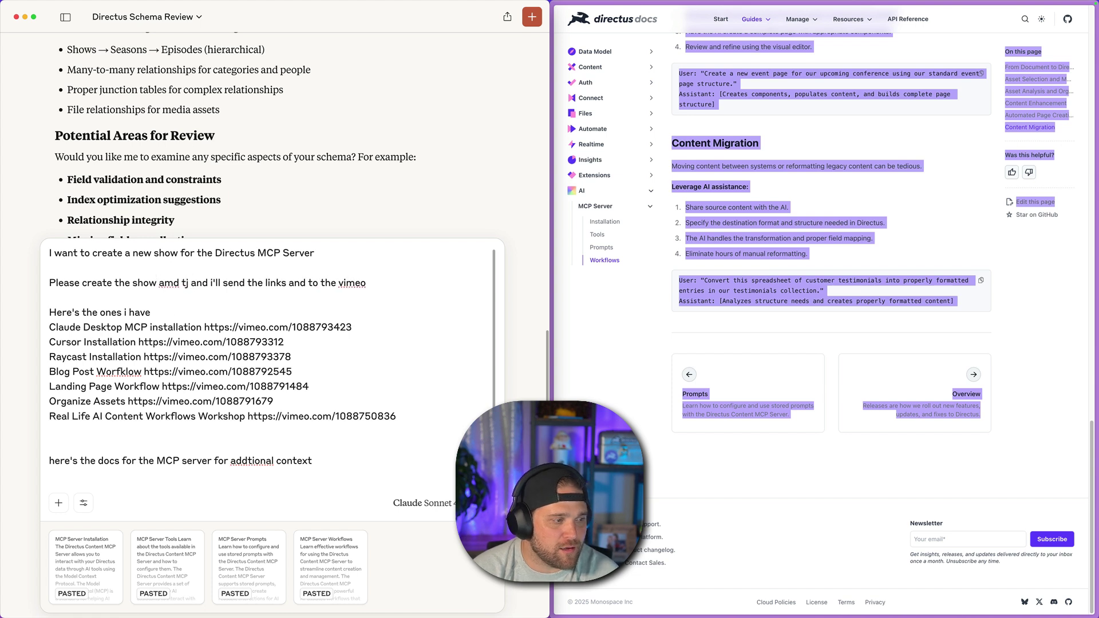
pyautogui.press('BackSpace')
pyautogui.write('nd the episodes')
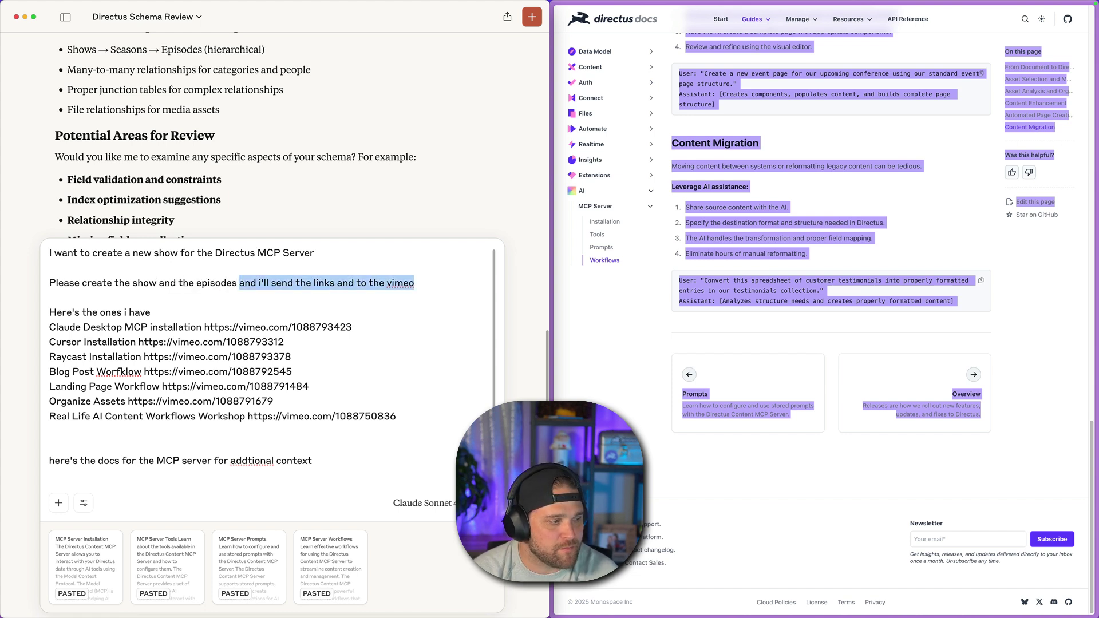
pyautogui.press('BackSpace')
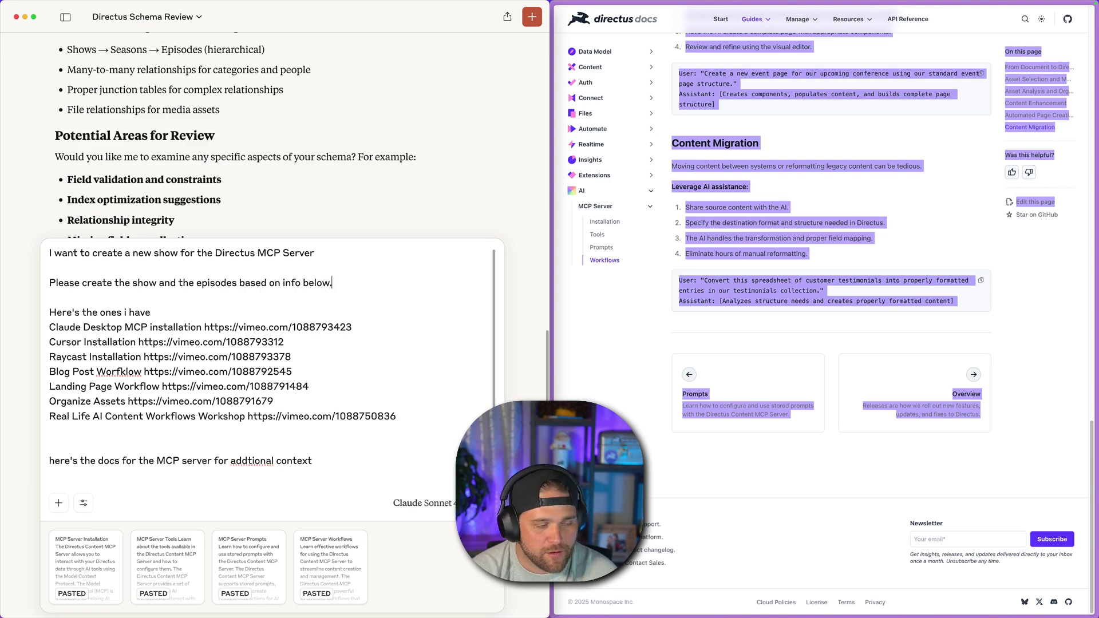
pyautogui.scroll(4, 236, 279)
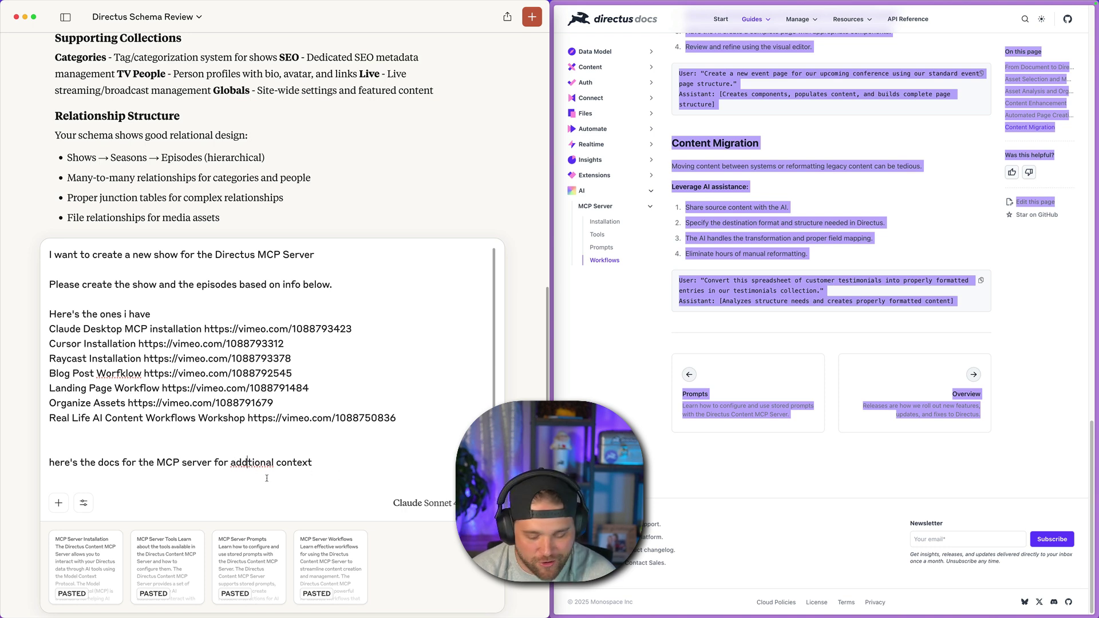
# - Correct the spelling of "additional" in the last line of the message and send it to Claude
pyautogui.write('i')
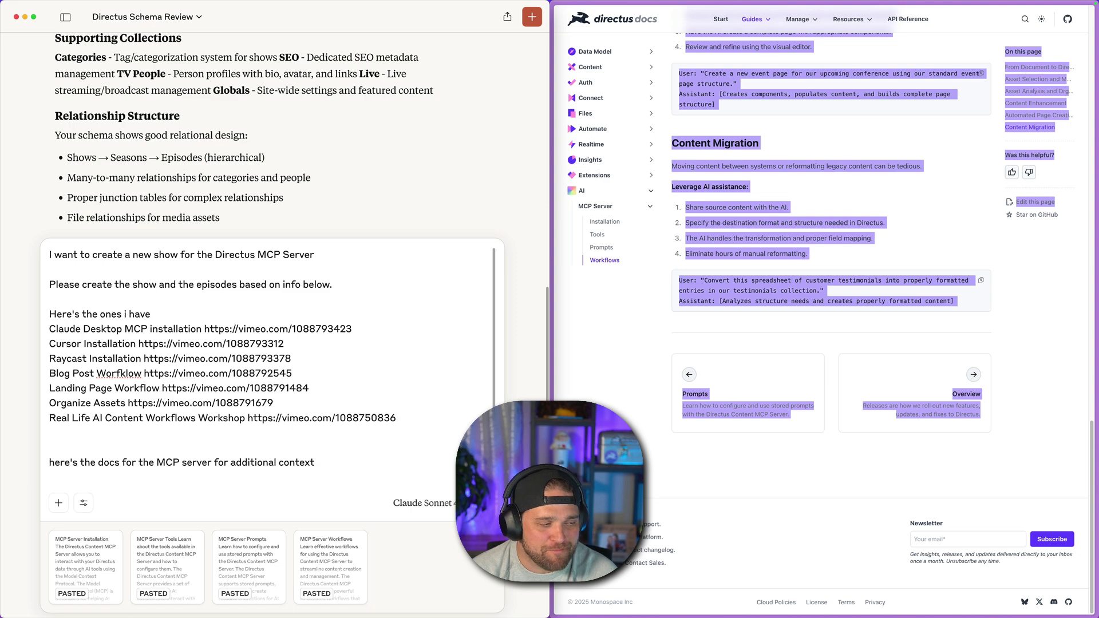
pyautogui.press('Return')
# - Switch the browser to the Directus content editor, search the Shows collection for "MCP" and open the Directus MCP Server show
pyautogui.moveTo(560, 224)
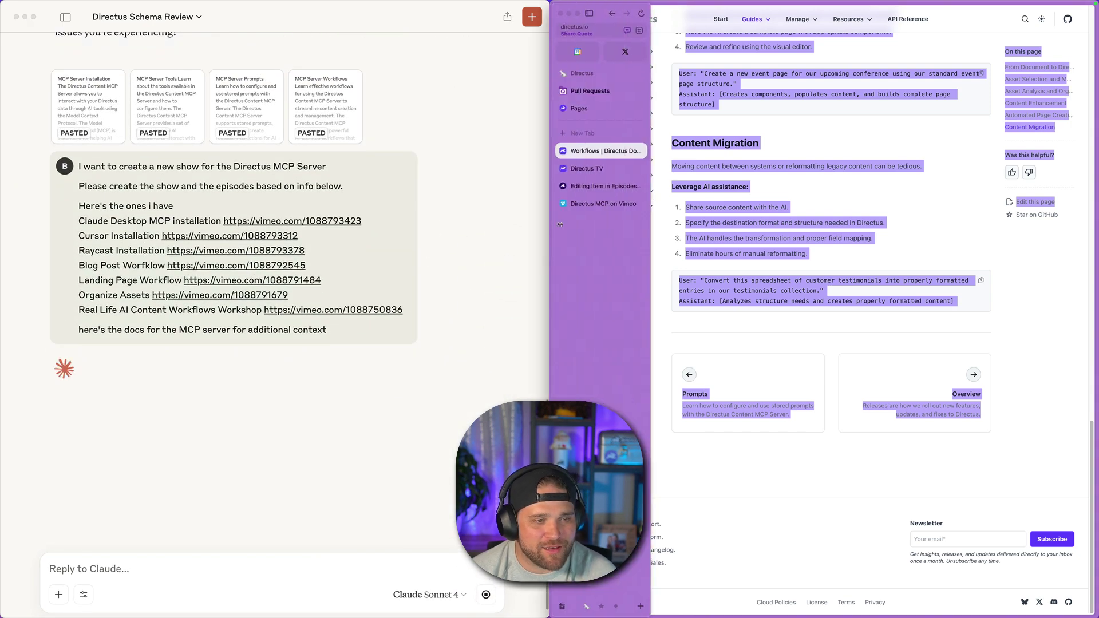
pyautogui.click(586, 168)
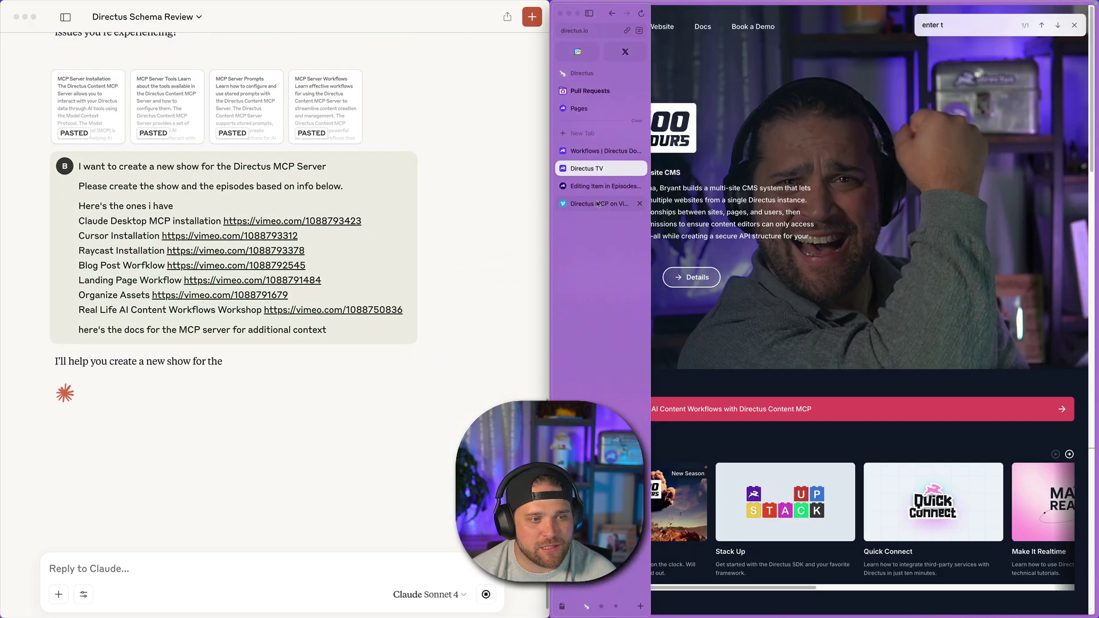
pyautogui.click(601, 186)
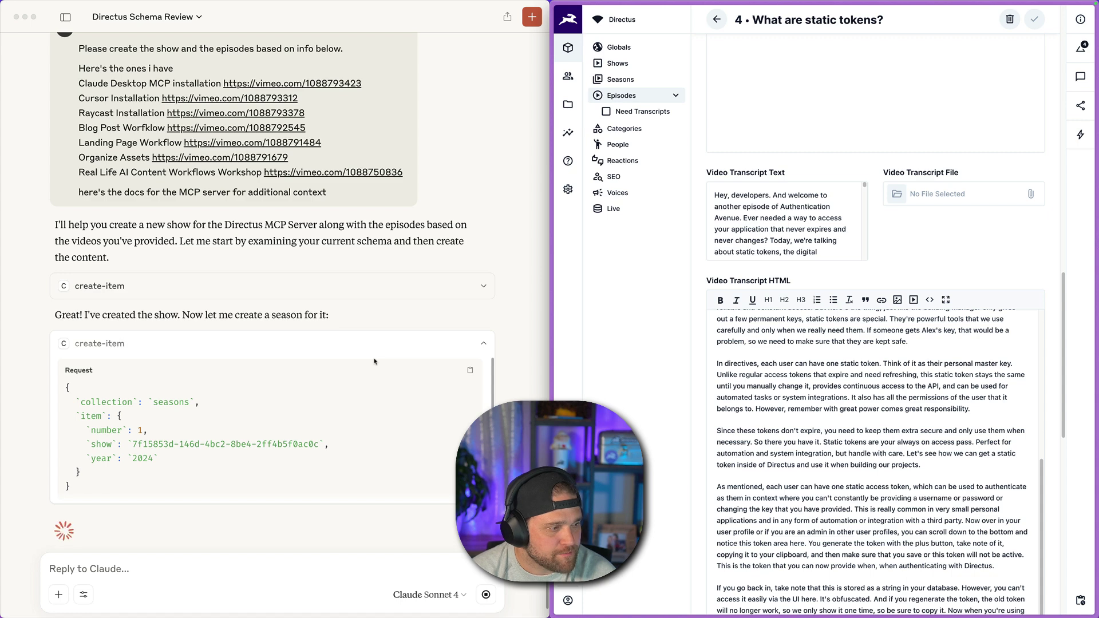
pyautogui.click(223, 420)
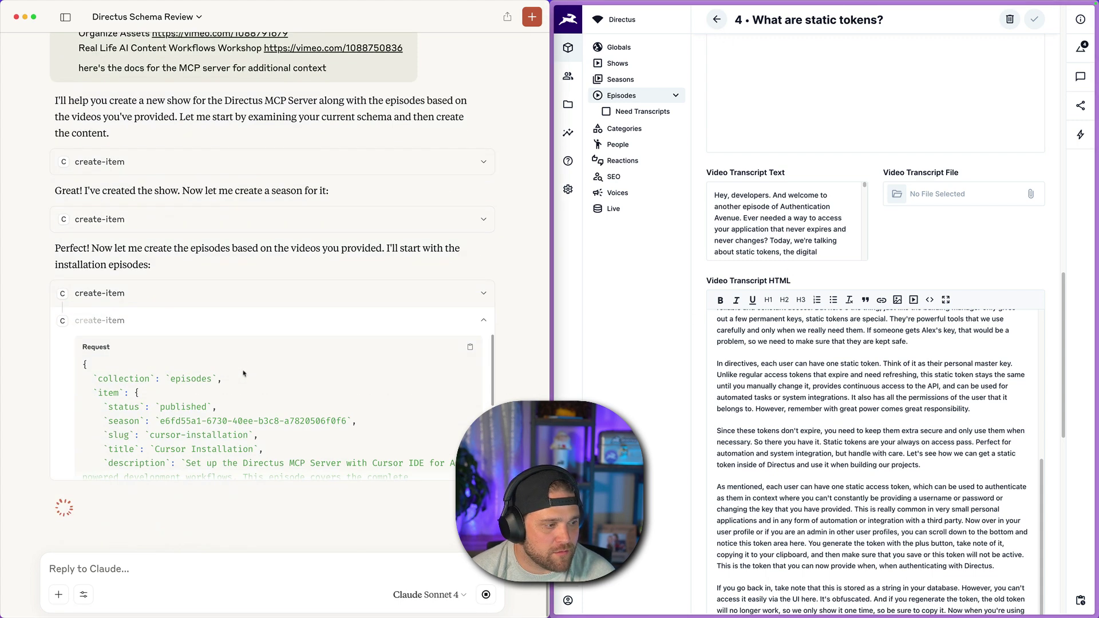
pyautogui.click(618, 63)
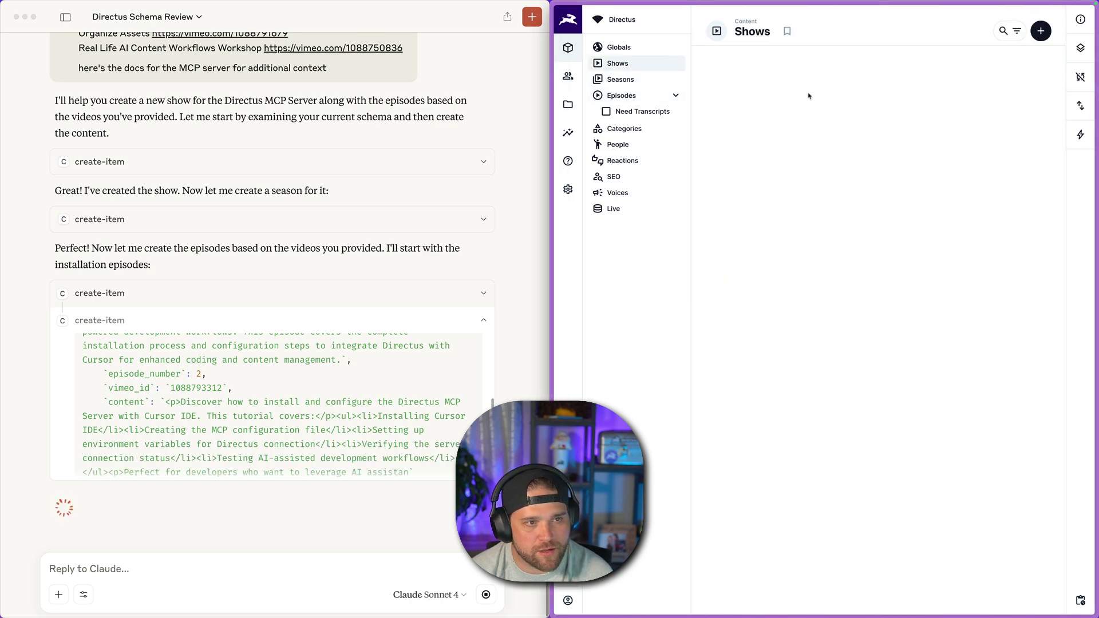
pyautogui.click(997, 30)
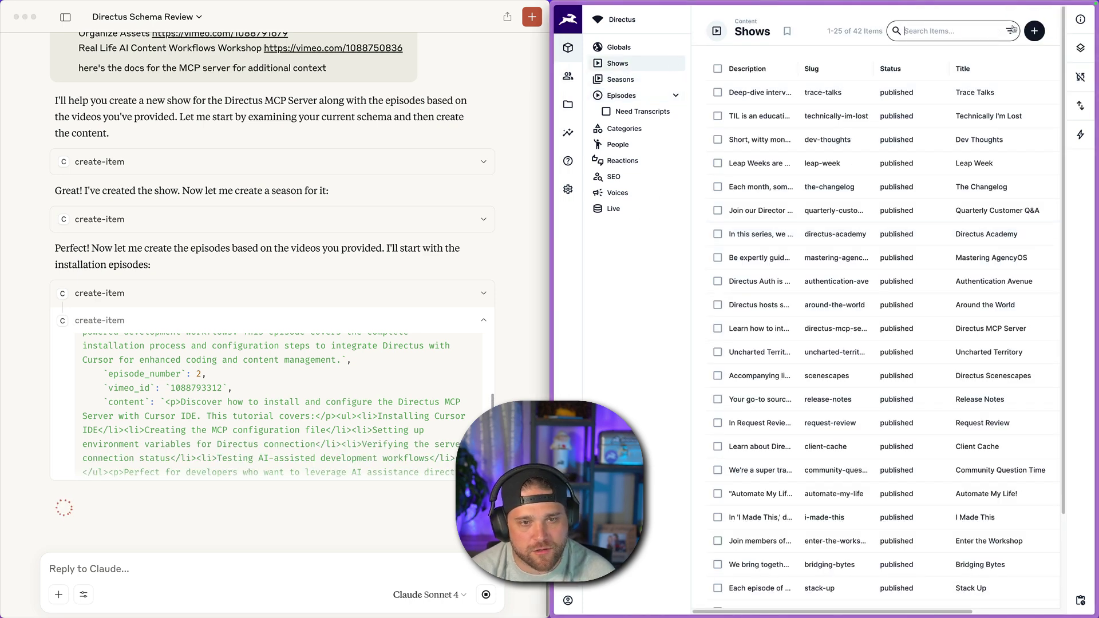
pyautogui.write('MCP')
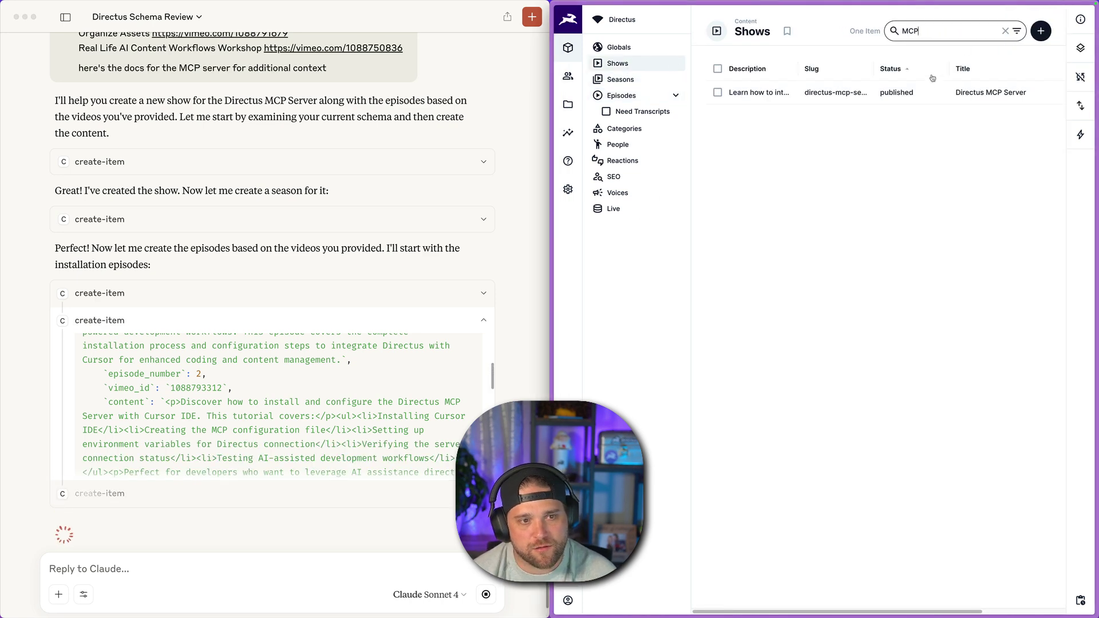
pyautogui.click(858, 93)
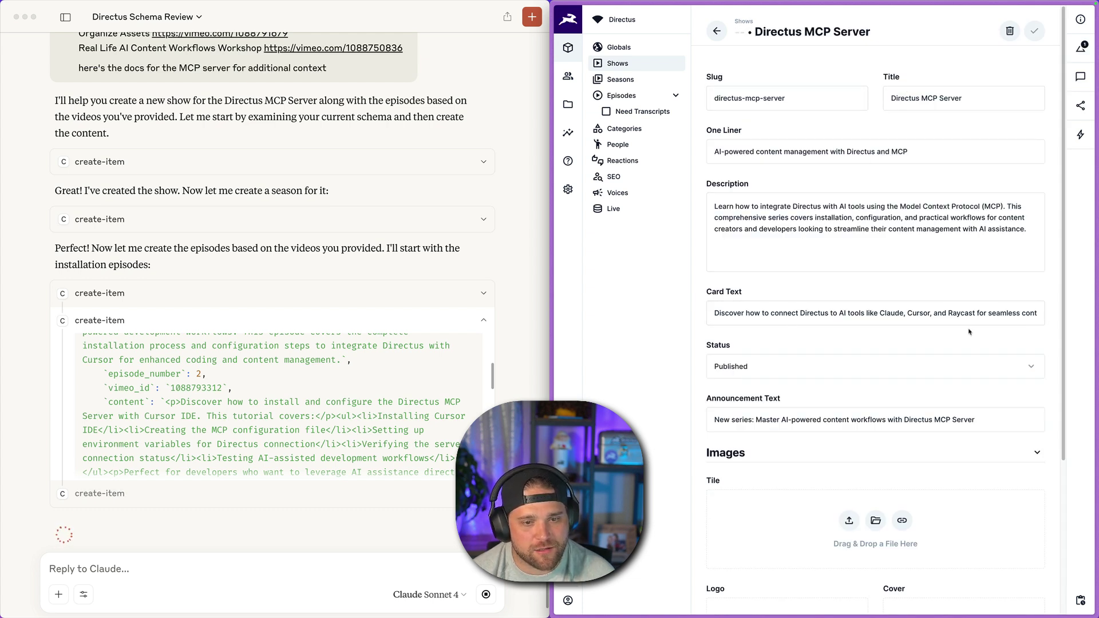
# - Review the show's card text and season 1, including the Claude Desktop MCP Installation episode's fields, description and content
pyautogui.moveTo(879, 313); pyautogui.dragTo(938, 346)
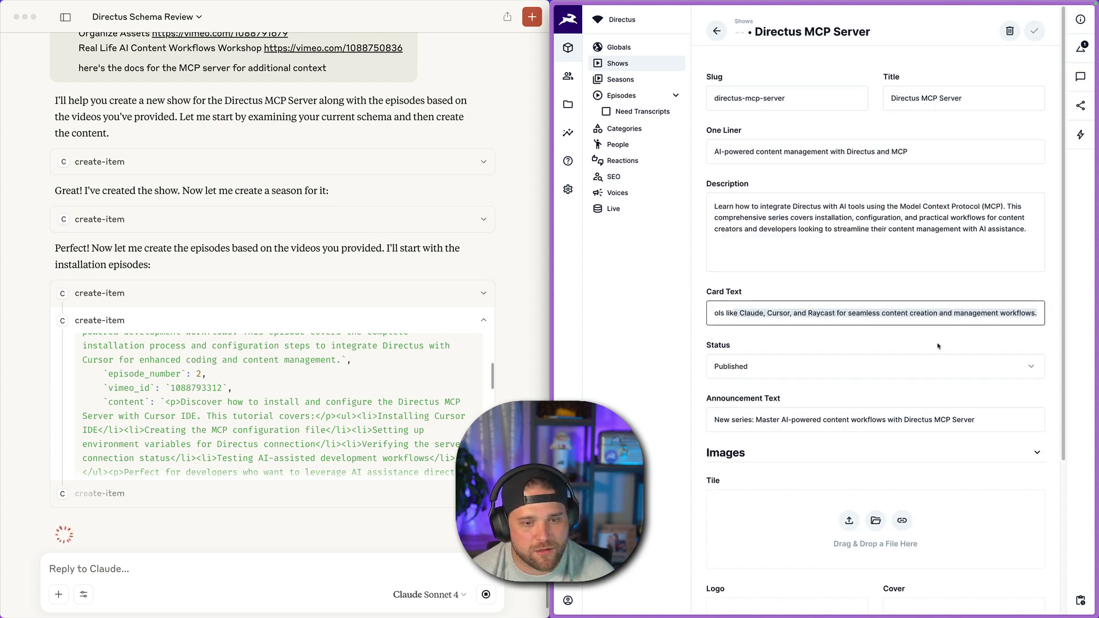
pyautogui.scroll(-4, 825, 343)
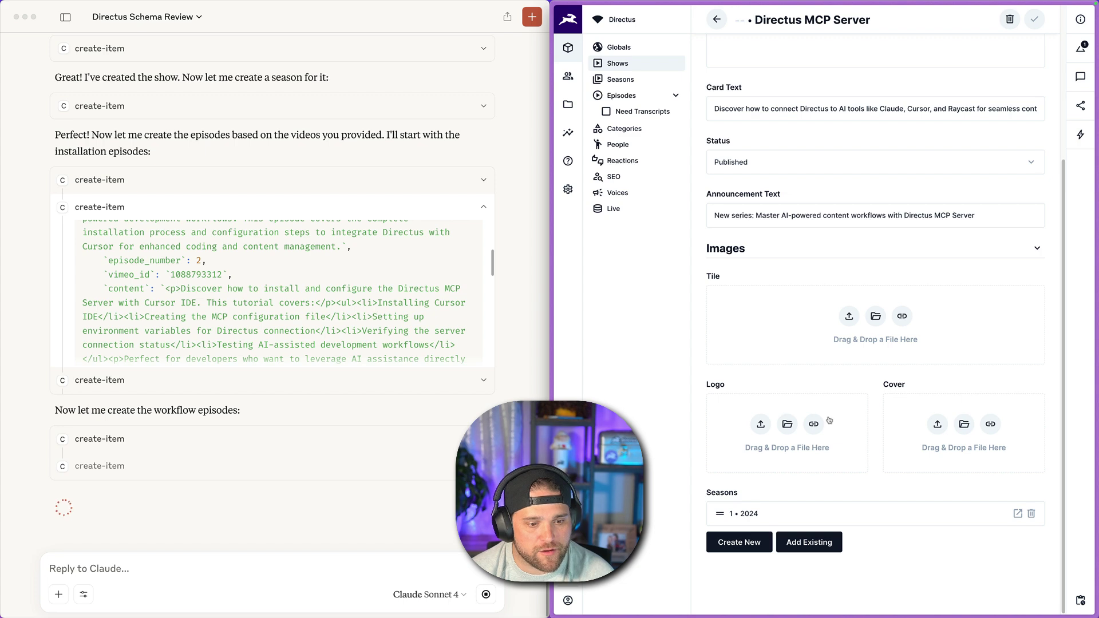
pyautogui.click(847, 515)
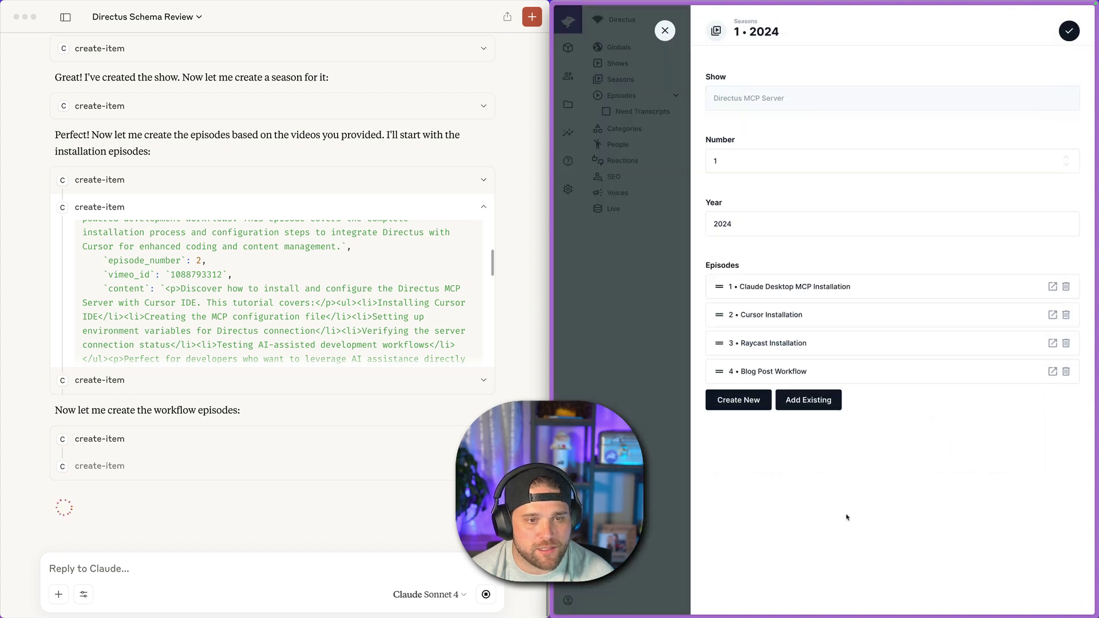
pyautogui.click(796, 289)
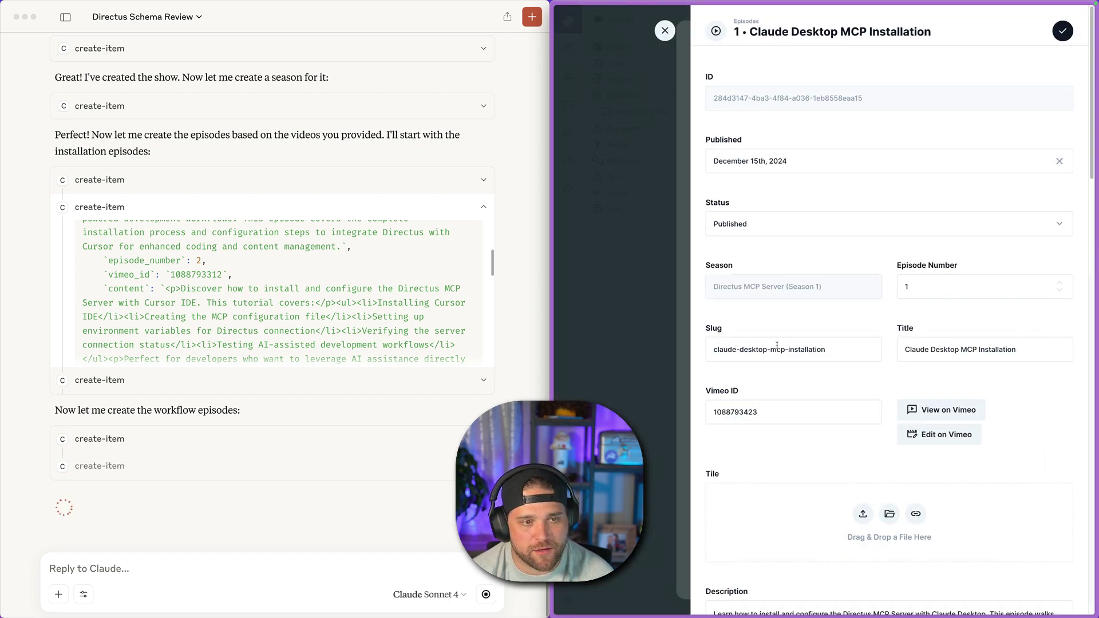
pyautogui.scroll(-10, 847, 399)
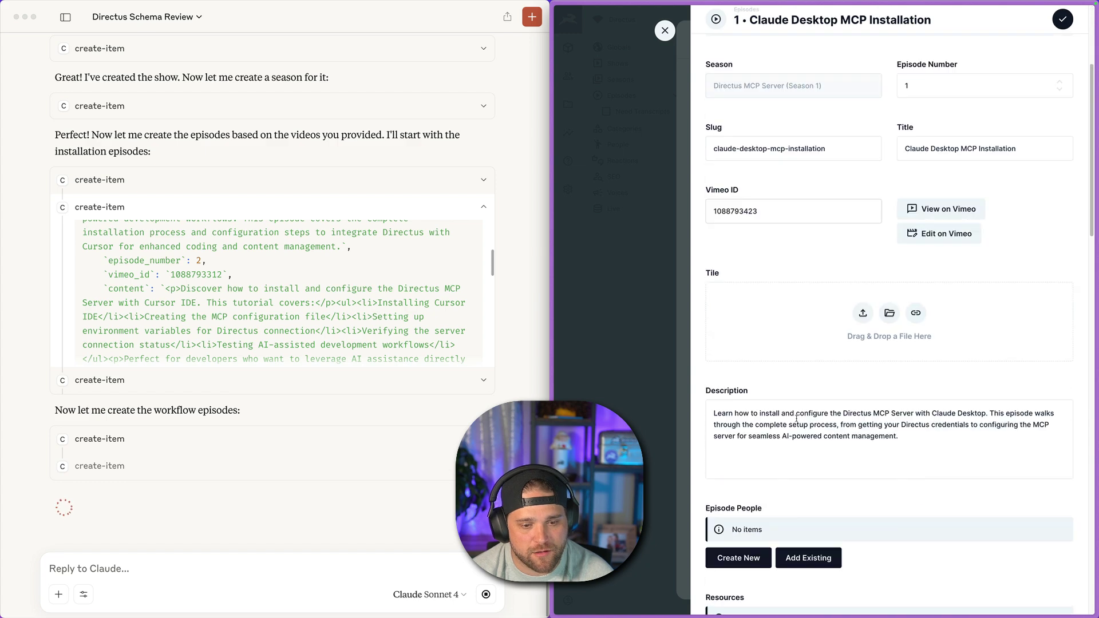
pyautogui.scroll(2, 796, 410)
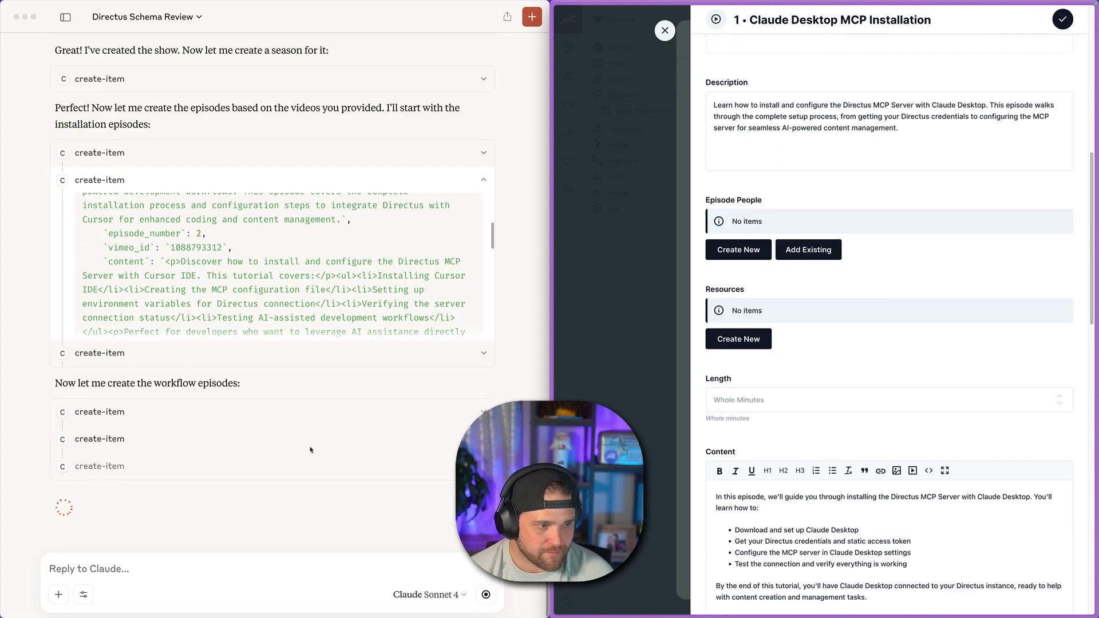
# - Close the episode and season, reload the Directus MCP Server show and reopen season 1 to refresh its episode list
pyautogui.click(327, 420)
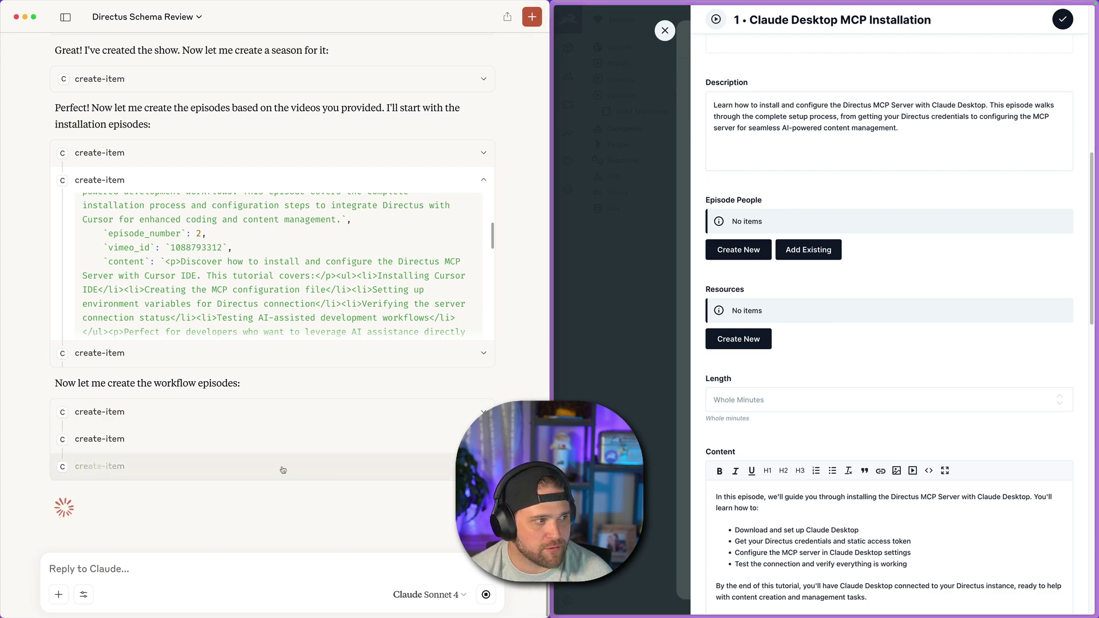
pyautogui.click(912, 240)
pyautogui.press('Escape')
pyautogui.press('Escape')
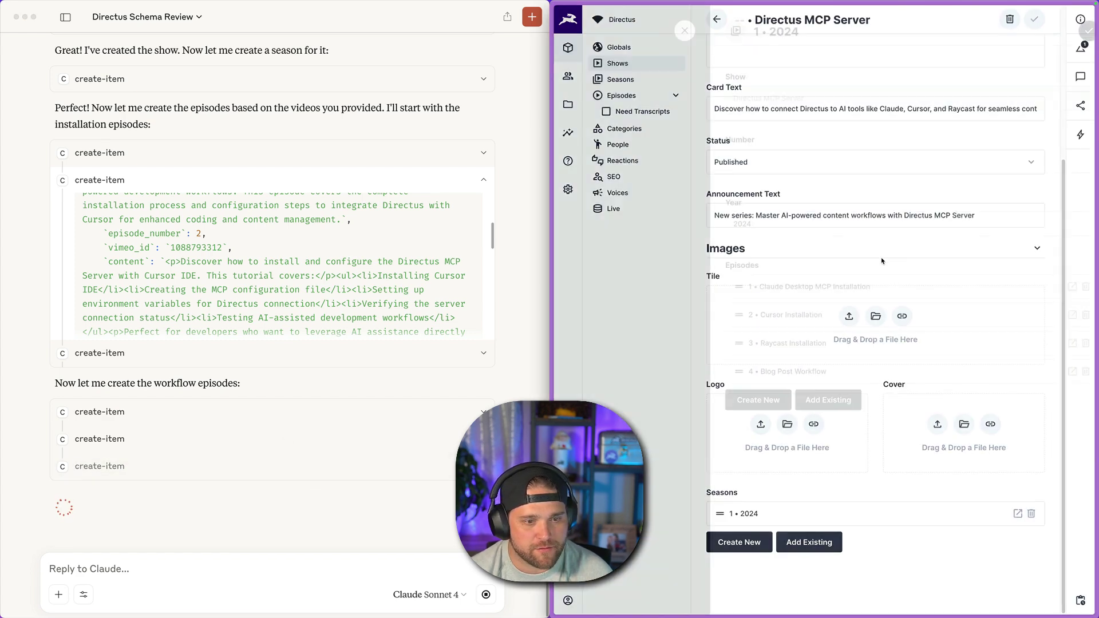
pyautogui.press('super+r')
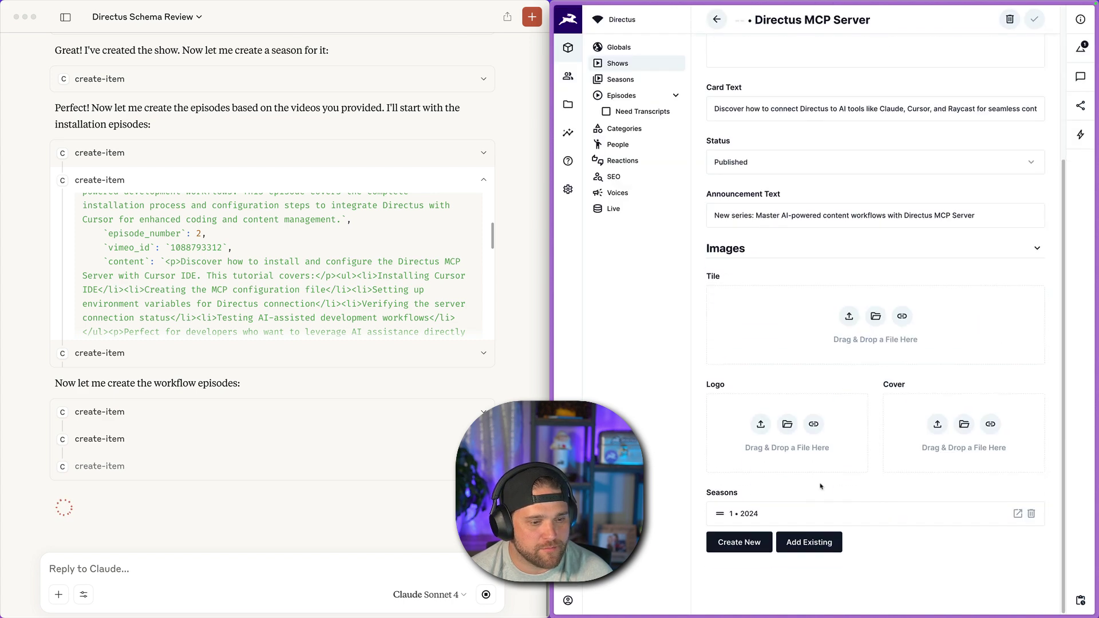
pyautogui.click(826, 520)
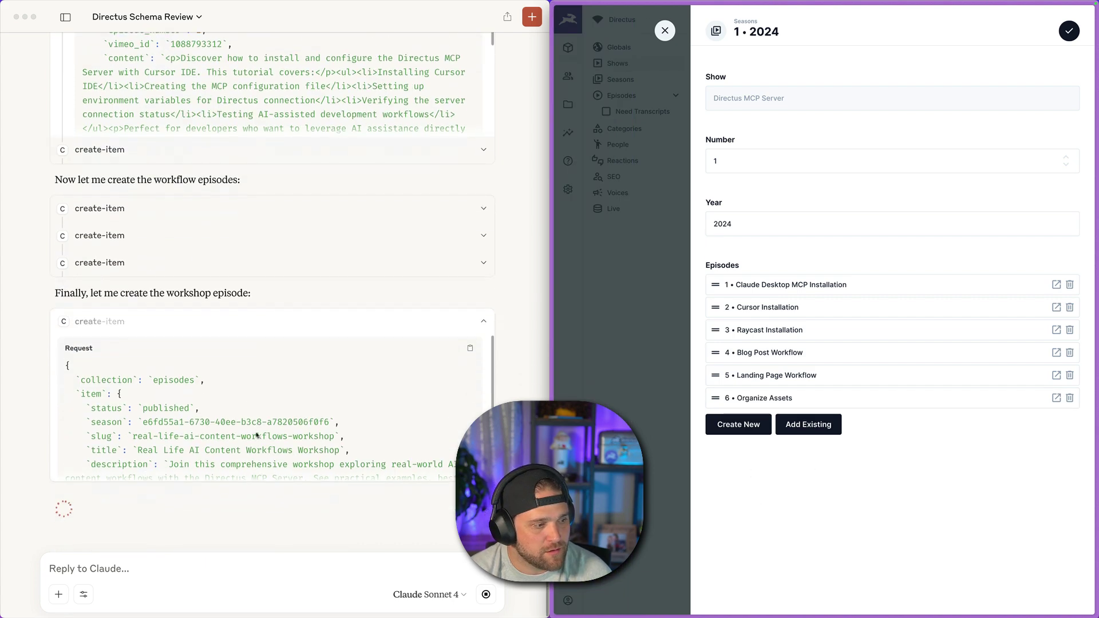
# - Open the Organize Assets episode, set its title to "Organize Assets Worfklow" and apply the change
pyautogui.click(834, 417)
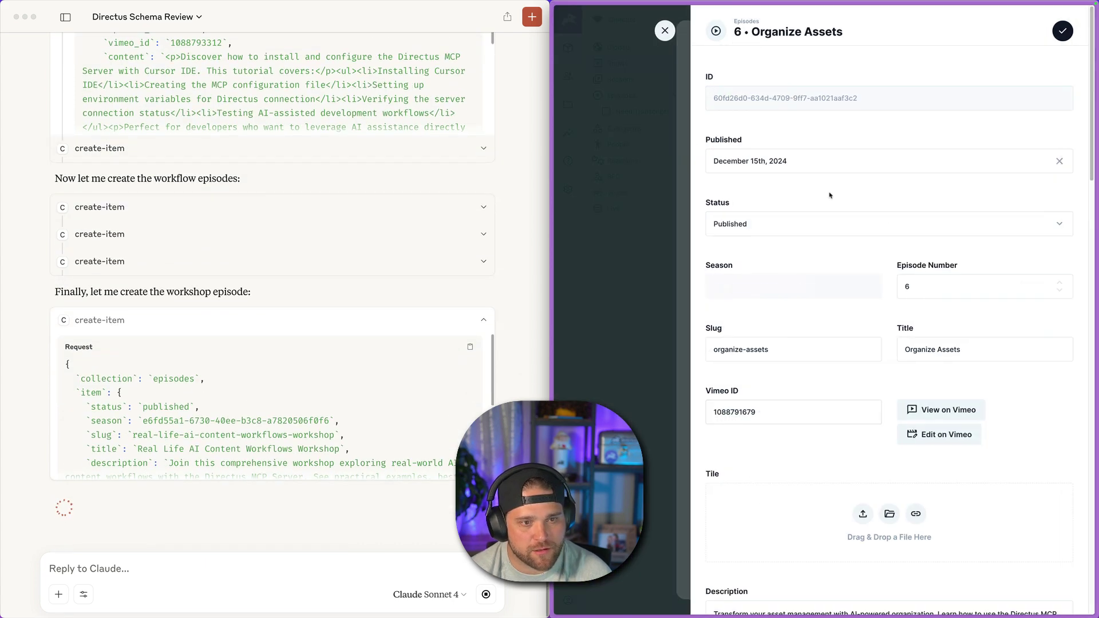
pyautogui.click(960, 349)
pyautogui.write('Workflow')
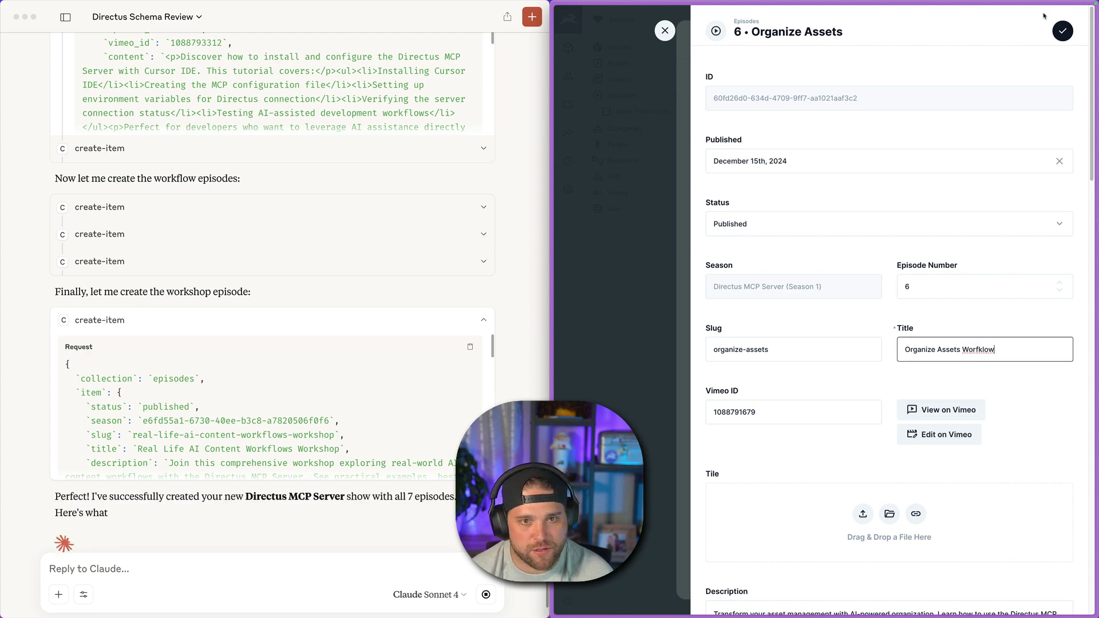
pyautogui.press('super+s')
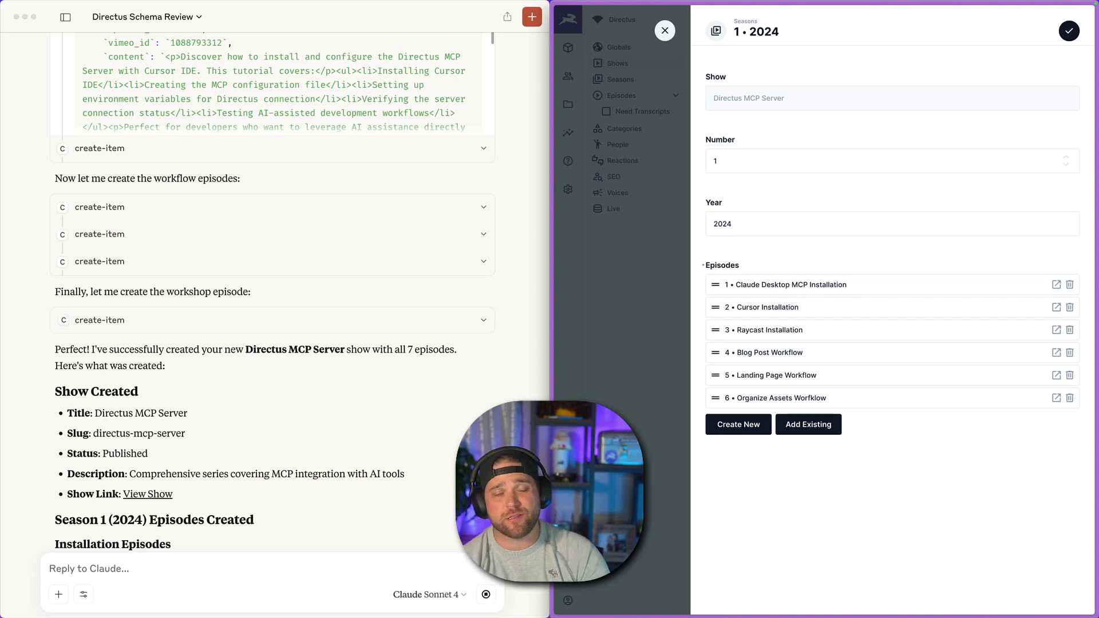
# - Confirm the season's changes and save the Directus MCP Server show while staying on its edit page
pyautogui.moveTo(553, 309)
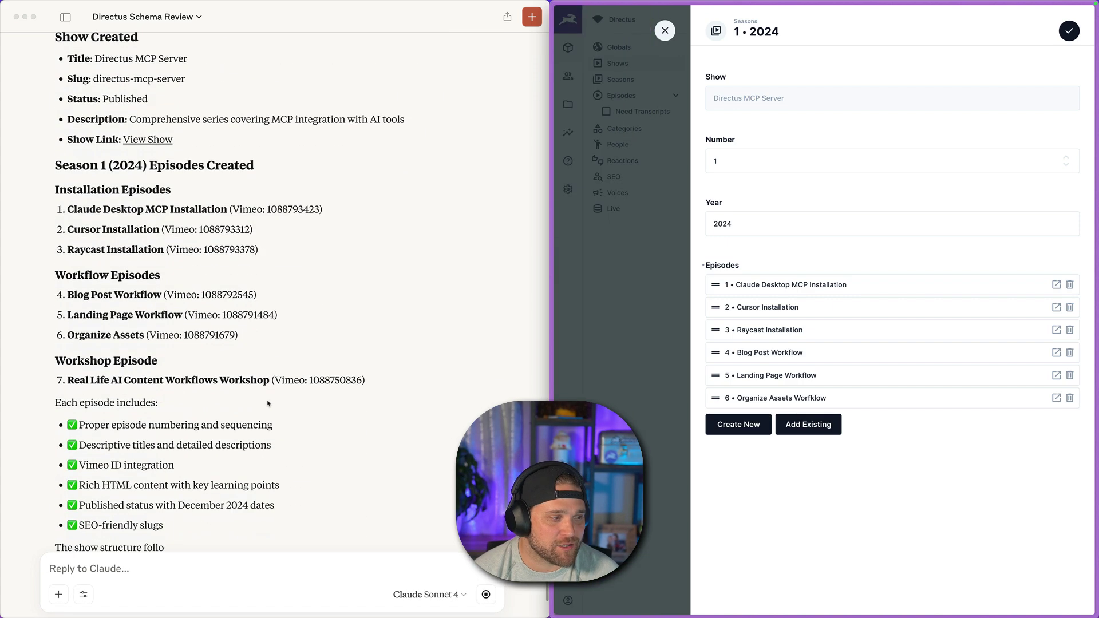
pyautogui.click(1069, 31)
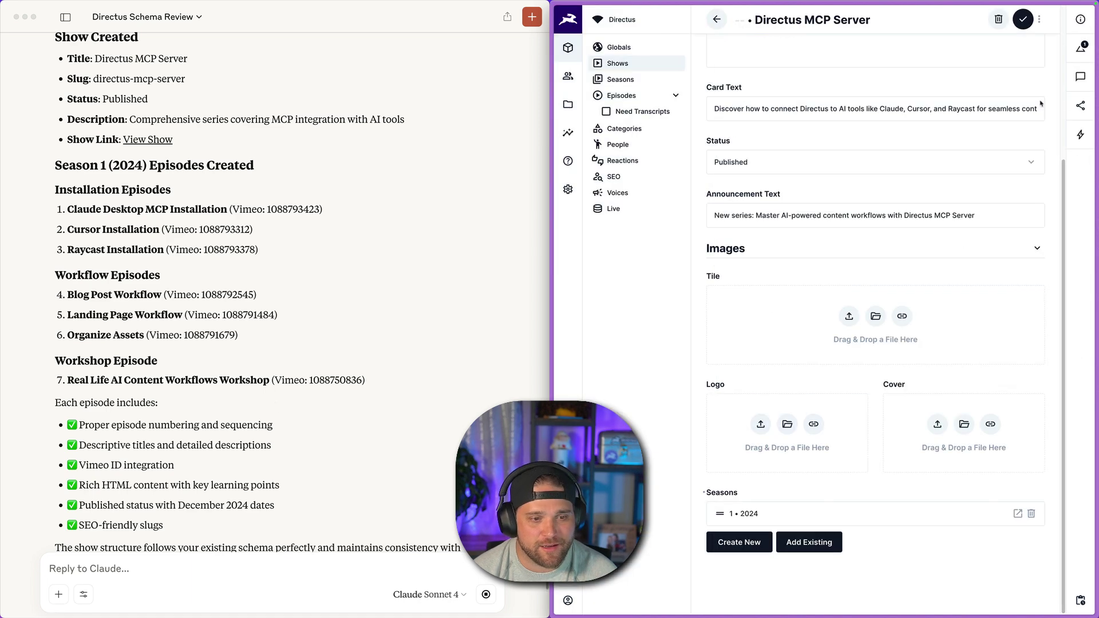
pyautogui.scroll(5, 988, 165)
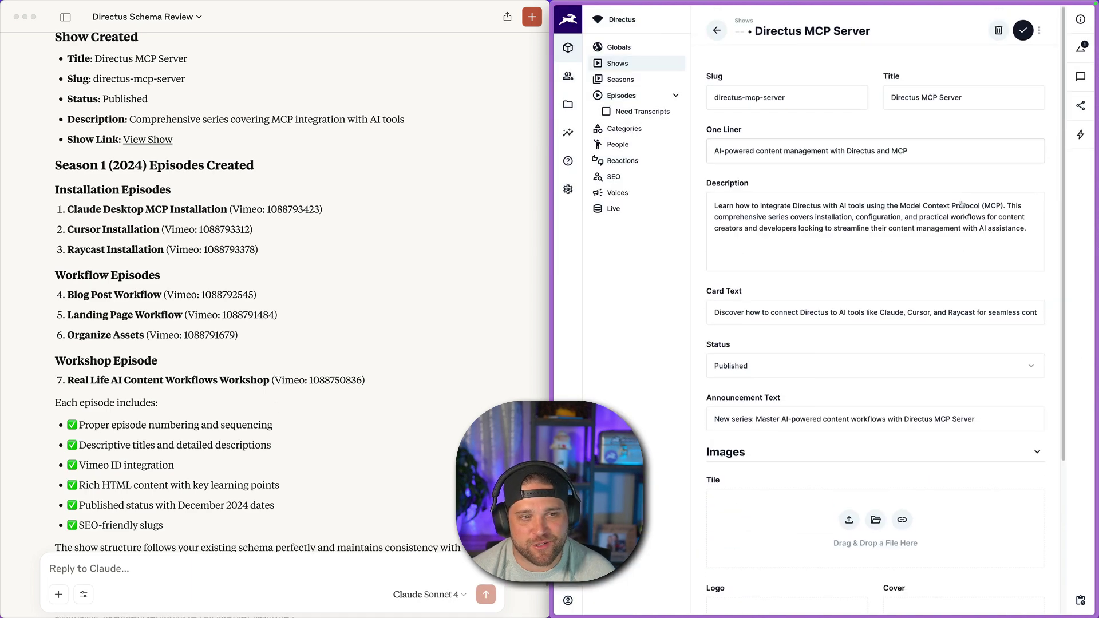
pyautogui.click(1039, 29)
pyautogui.click(1025, 49)
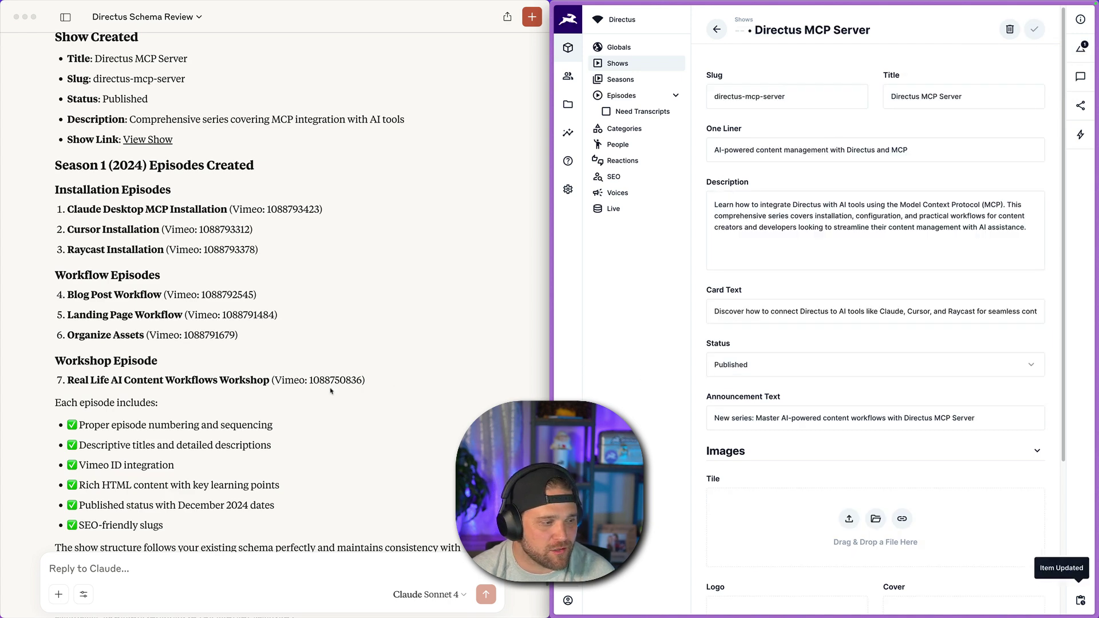
# - Read through Claude's summary, return to the Directus MCP Server show and open season 1's Cursor Installation episode
pyautogui.scroll(-5, 401, 392)
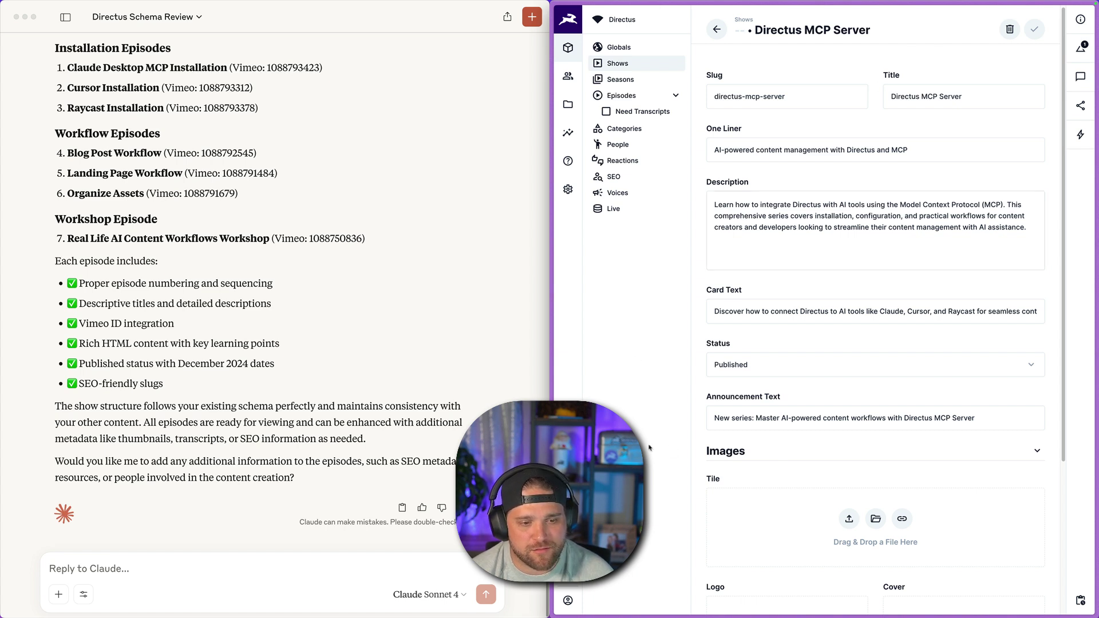
pyautogui.click(723, 29)
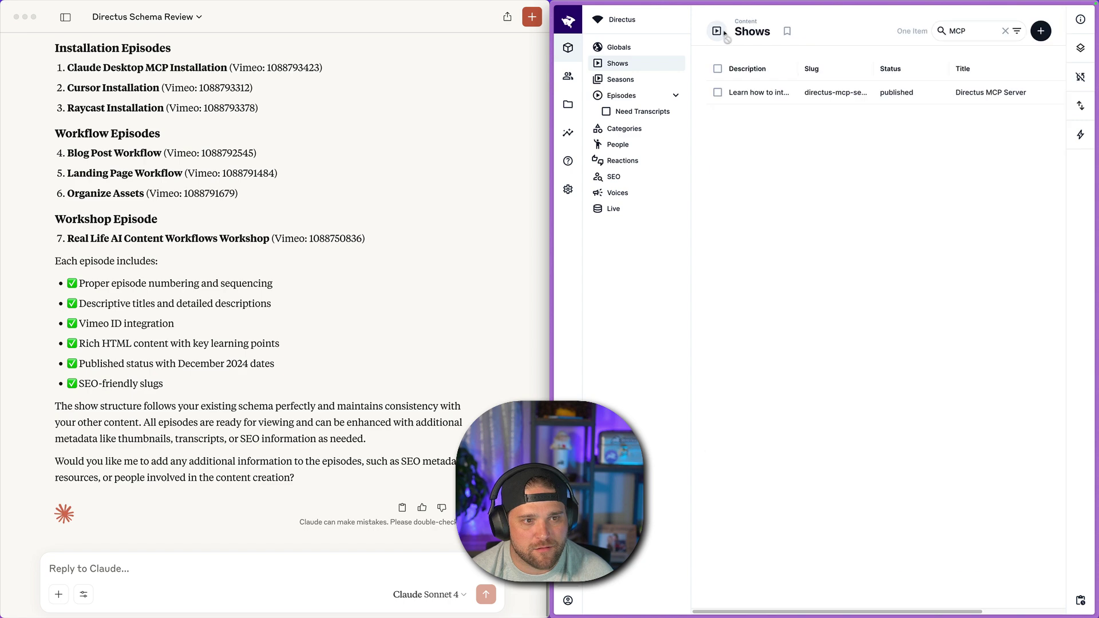
pyautogui.click(620, 79)
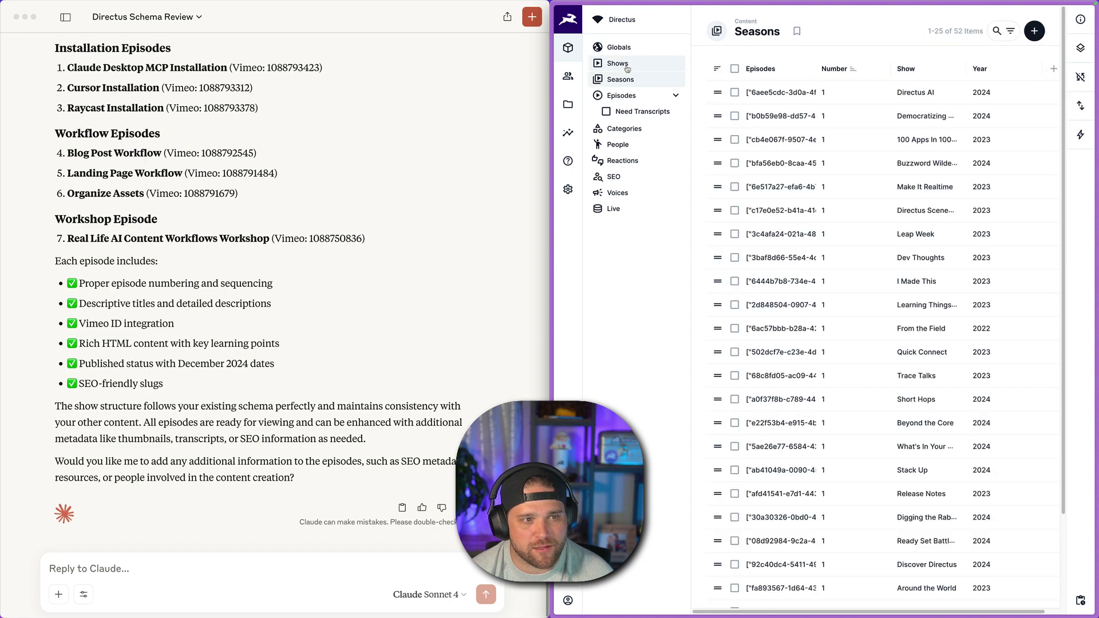
pyautogui.click(617, 63)
pyautogui.click(937, 102)
pyautogui.scroll(-10, 859, 287)
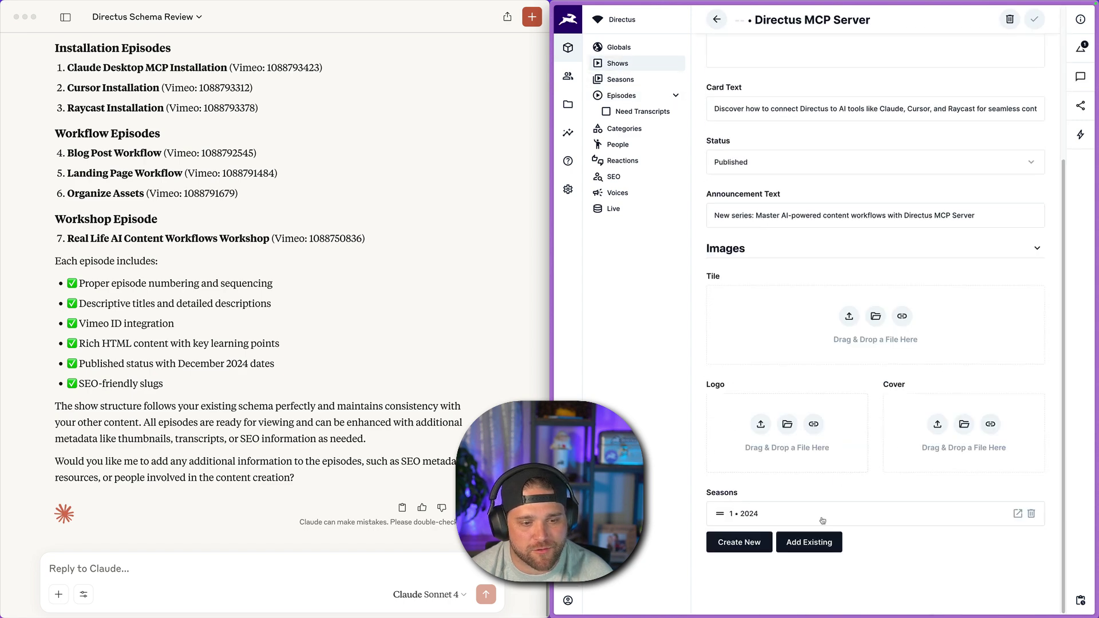
pyautogui.click(803, 523)
pyautogui.click(804, 312)
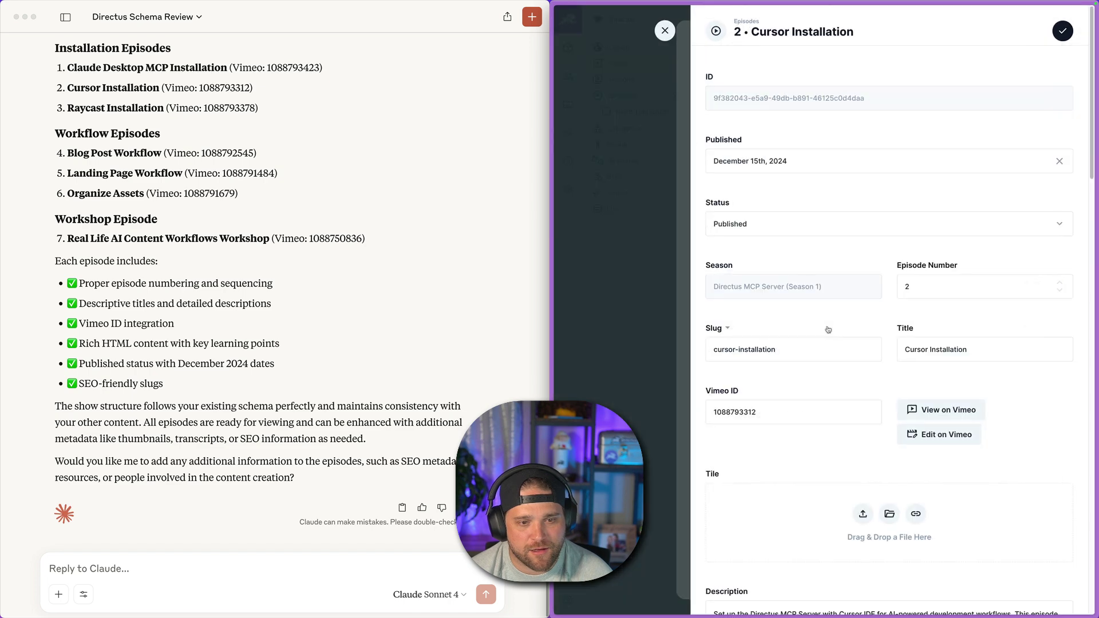
# - Examine the Cursor Installation episode's description, people, resources, content and transcript fields
pyautogui.scroll(-7, 849, 258)
pyautogui.moveTo(831, 273); pyautogui.dragTo(733, 230)
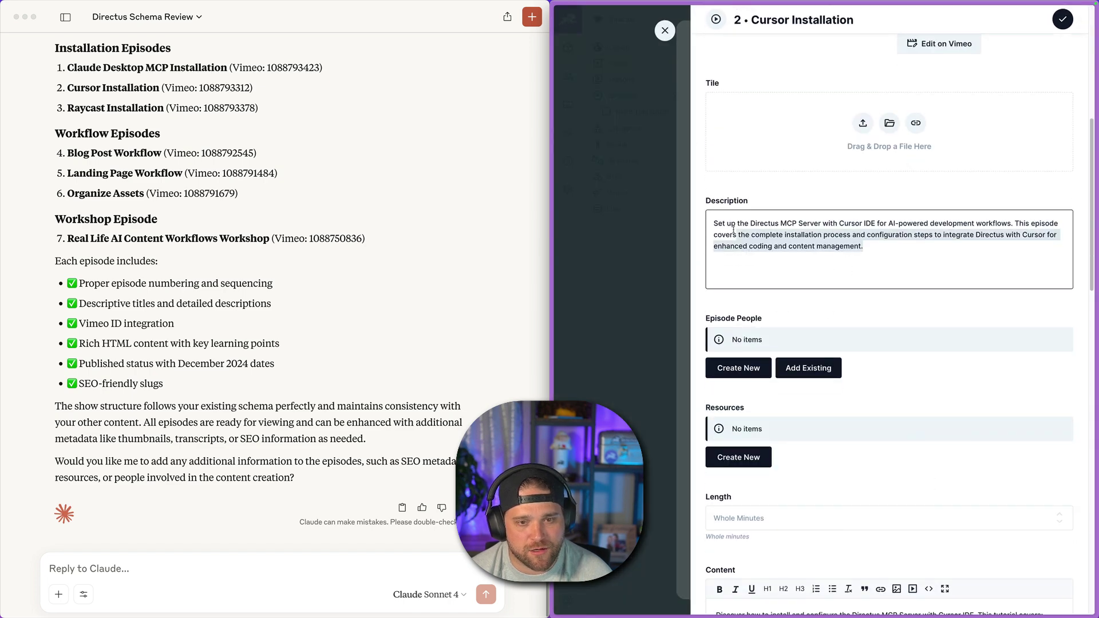
pyautogui.scroll(-10, 840, 262)
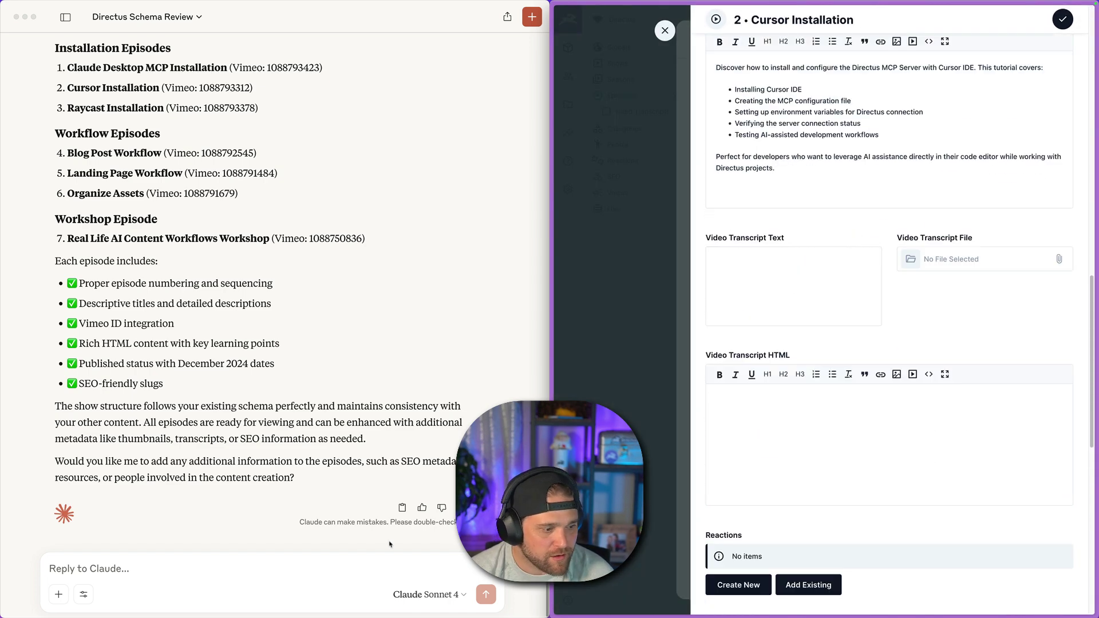
pyautogui.scroll(7, 800, 286)
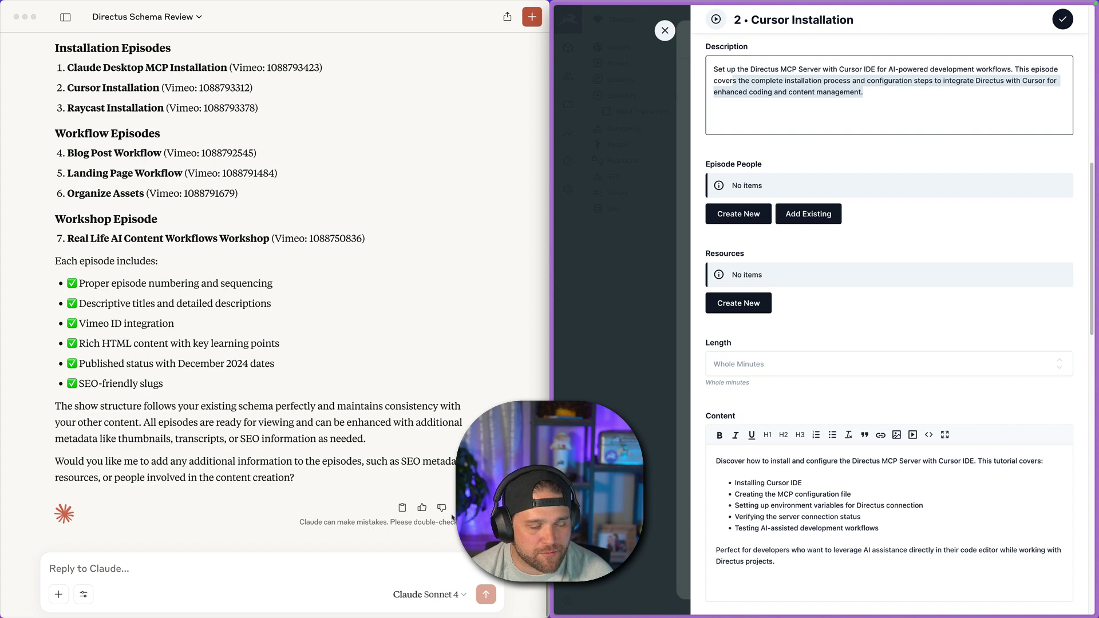
# - Begin the message to Claude with "Can you add" and search the existing people for "br" from the Cursor Installation episode's people field
pyautogui.click(235, 568)
pyautogui.write('Can you add')
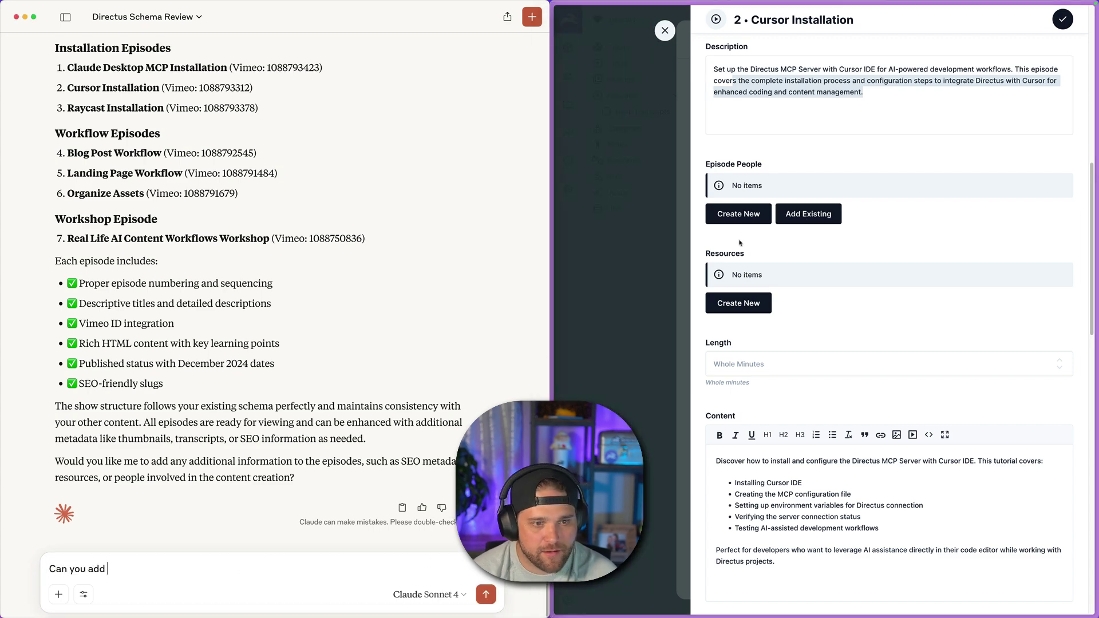
pyautogui.click(739, 243)
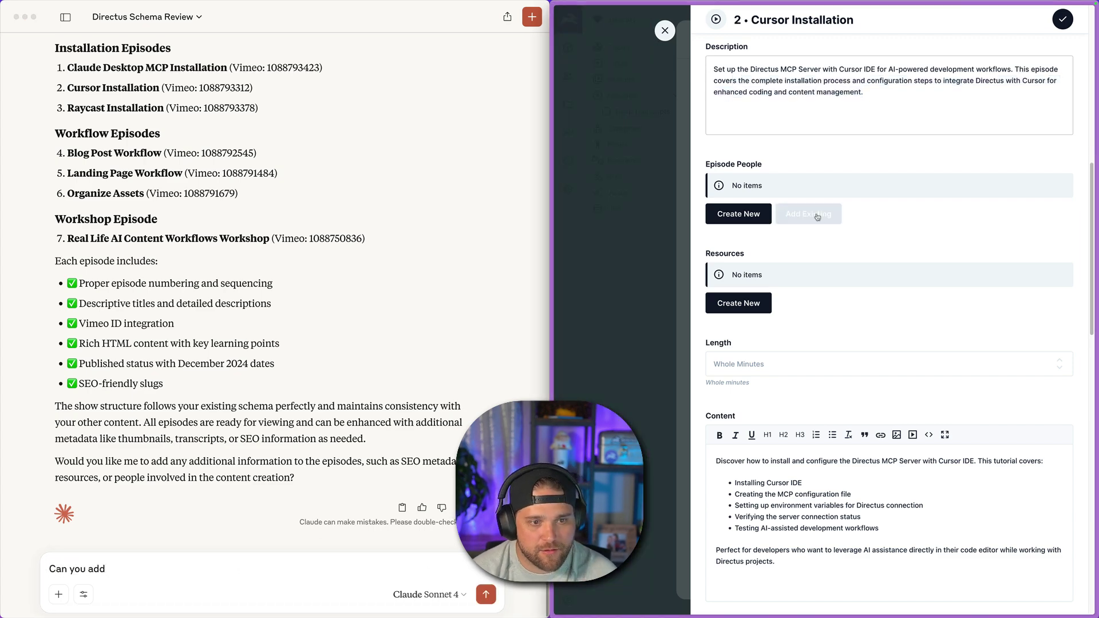
pyautogui.click(808, 213)
pyautogui.click(1023, 32)
pyautogui.write('br')
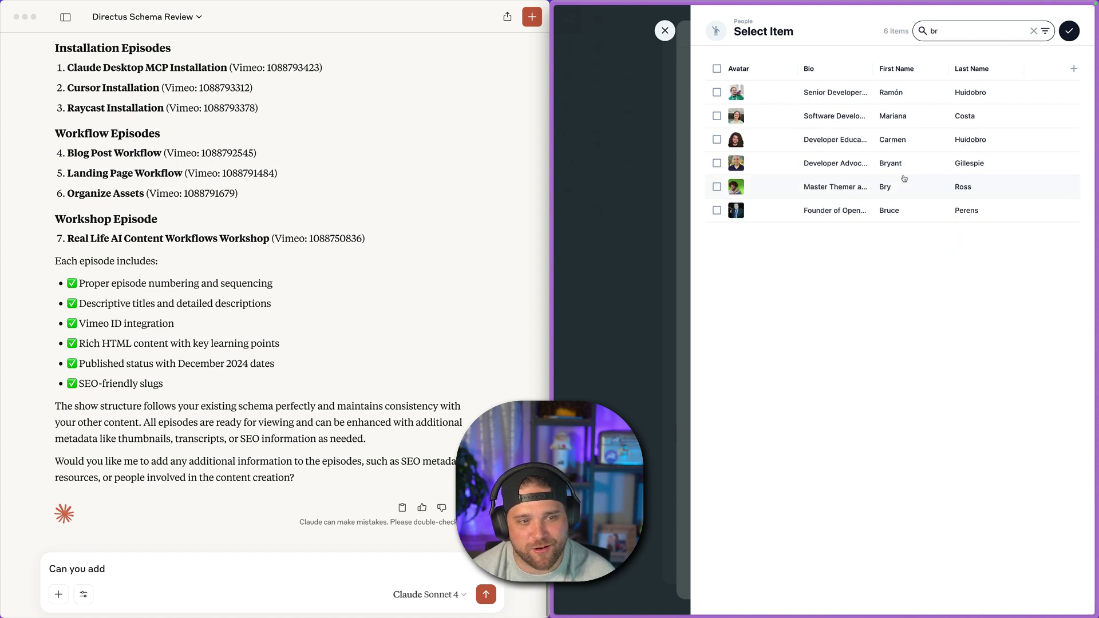
# - Ask Claude to add the named presenter to the episode people for all episodes and the second named presenter to the last one, the workshop
pyautogui.click(187, 560)
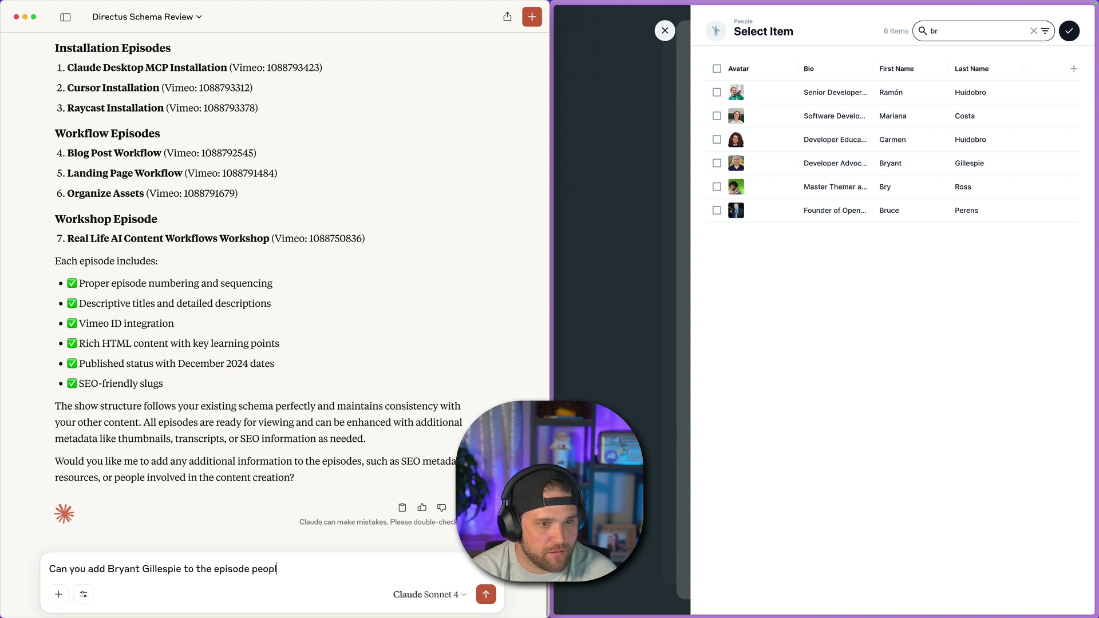
pyautogui.hotkey('shift', 'Return')
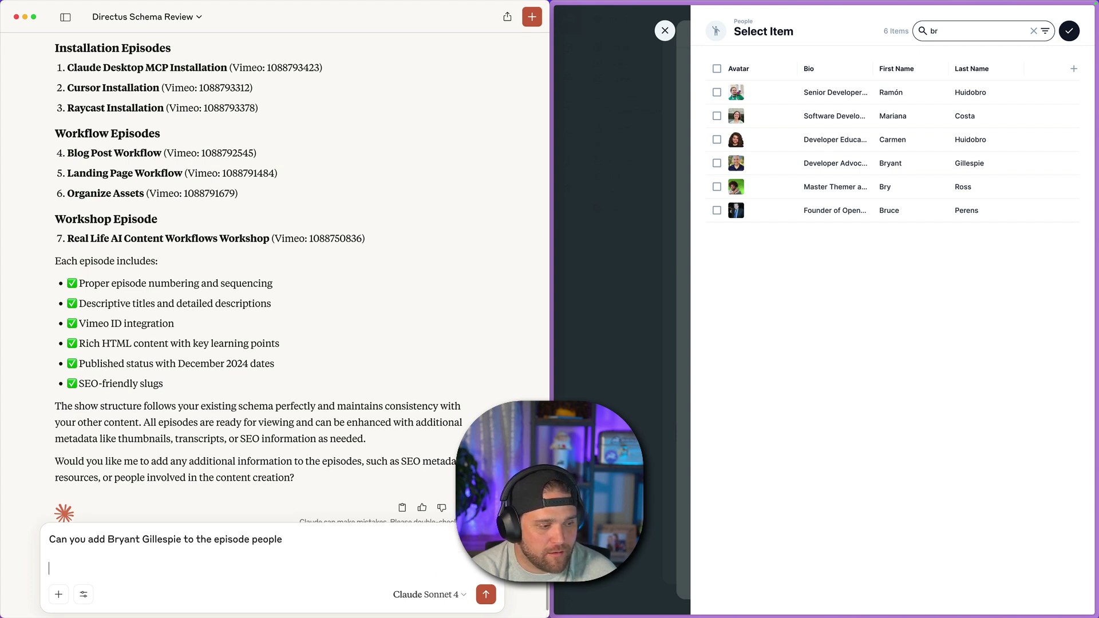
pyautogui.press('BackSpace')
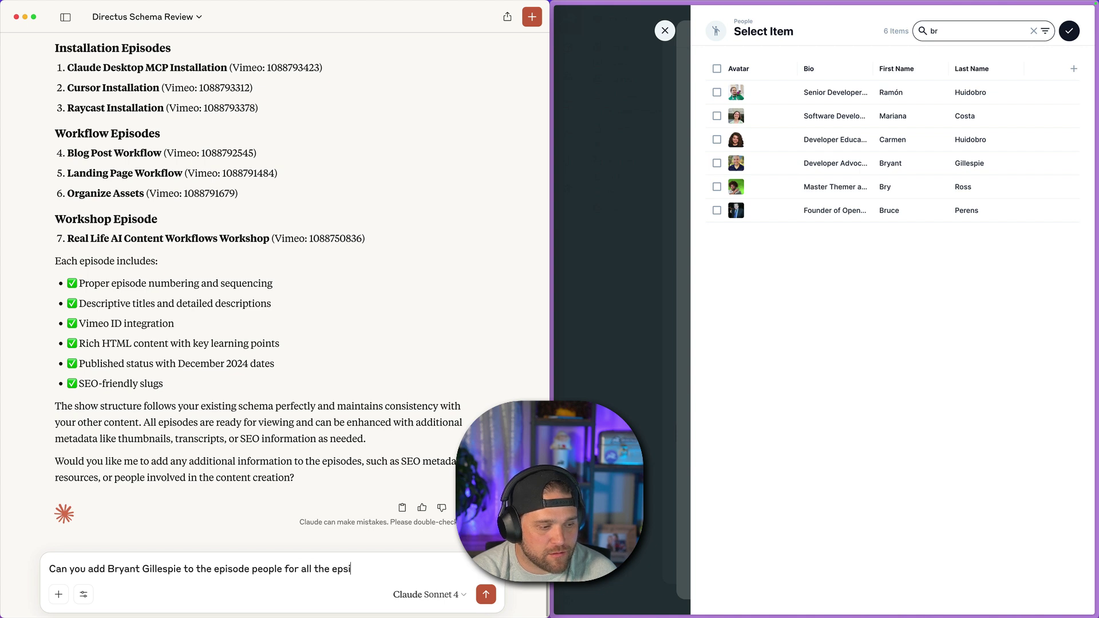
pyautogui.hotkey('shift', 'Return')
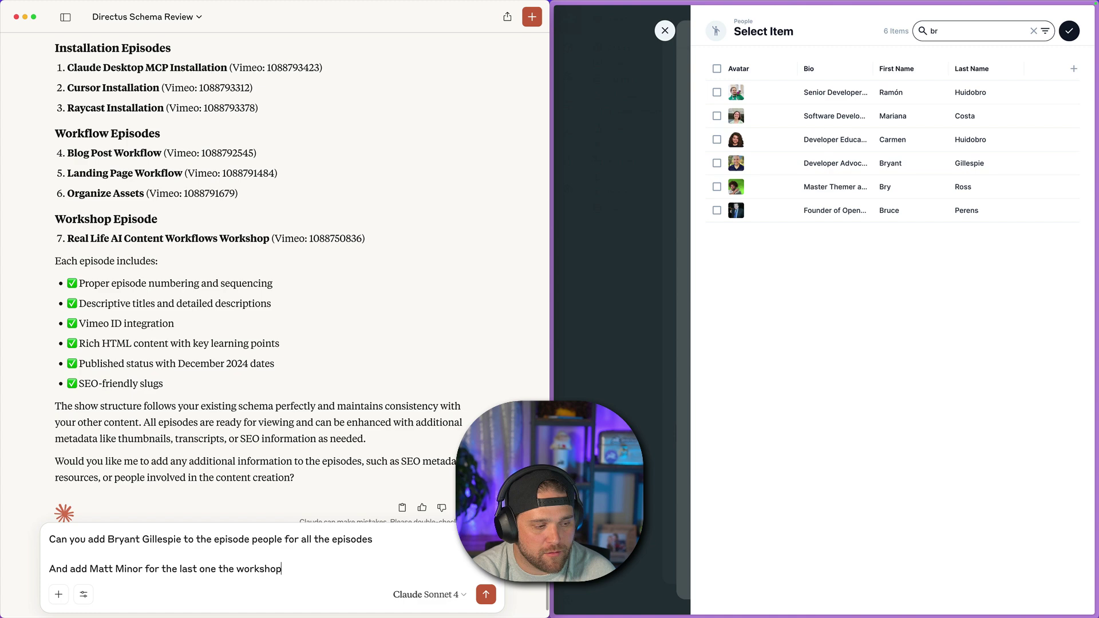
pyautogui.press('Return')
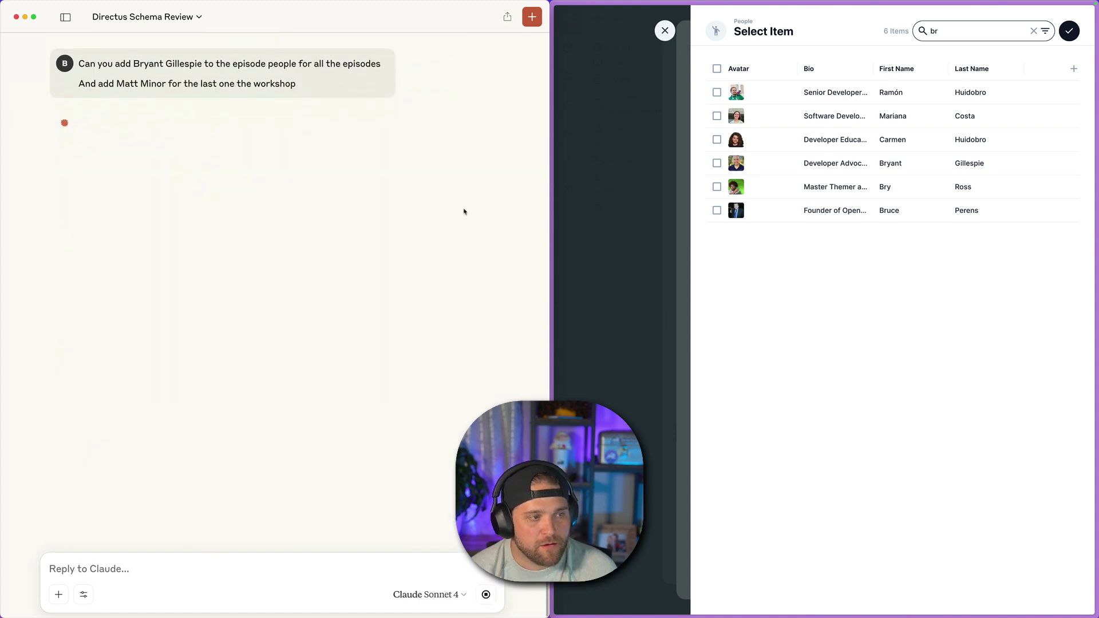
# - Dismiss the people selection and examine Claude's read-items requests and responses for the people and episodes
pyautogui.click(664, 30)
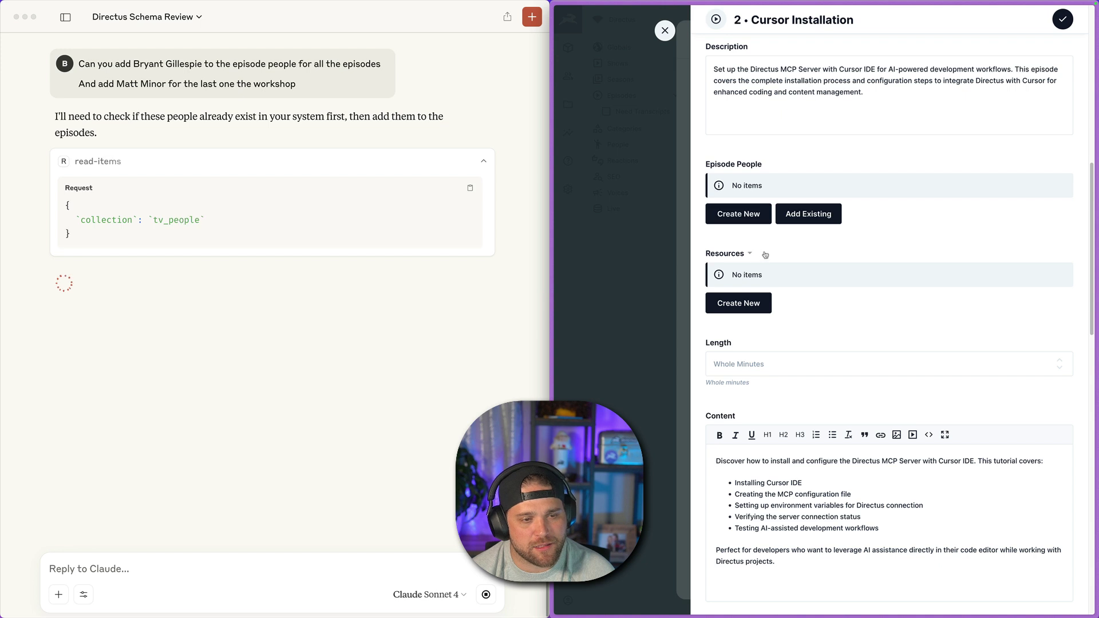
pyautogui.scroll(-4, 322, 245)
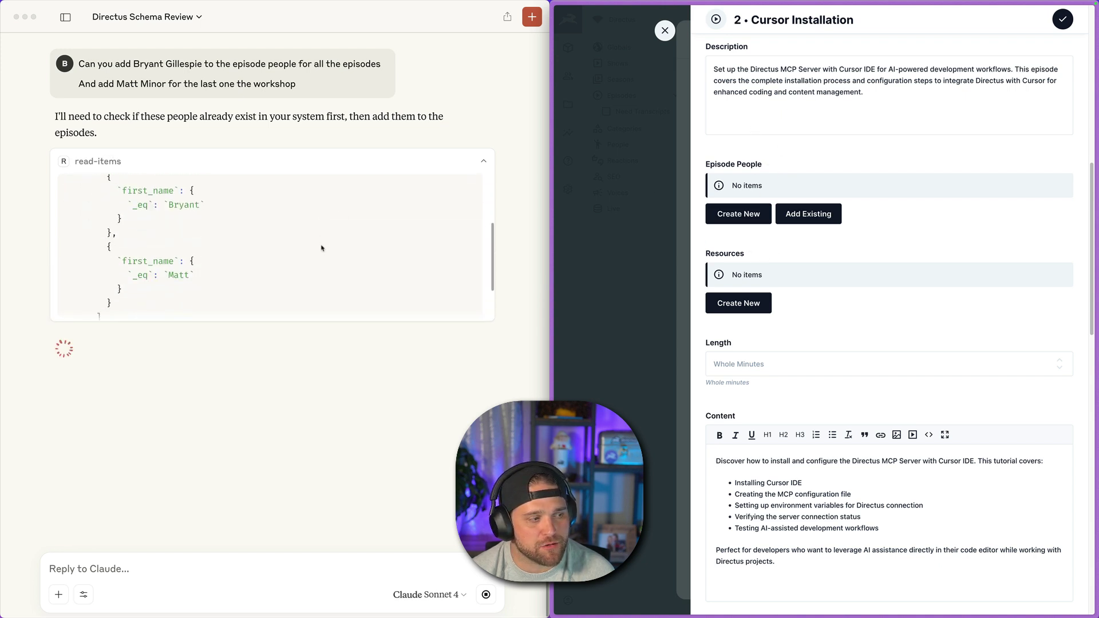
pyautogui.scroll(3, 322, 245)
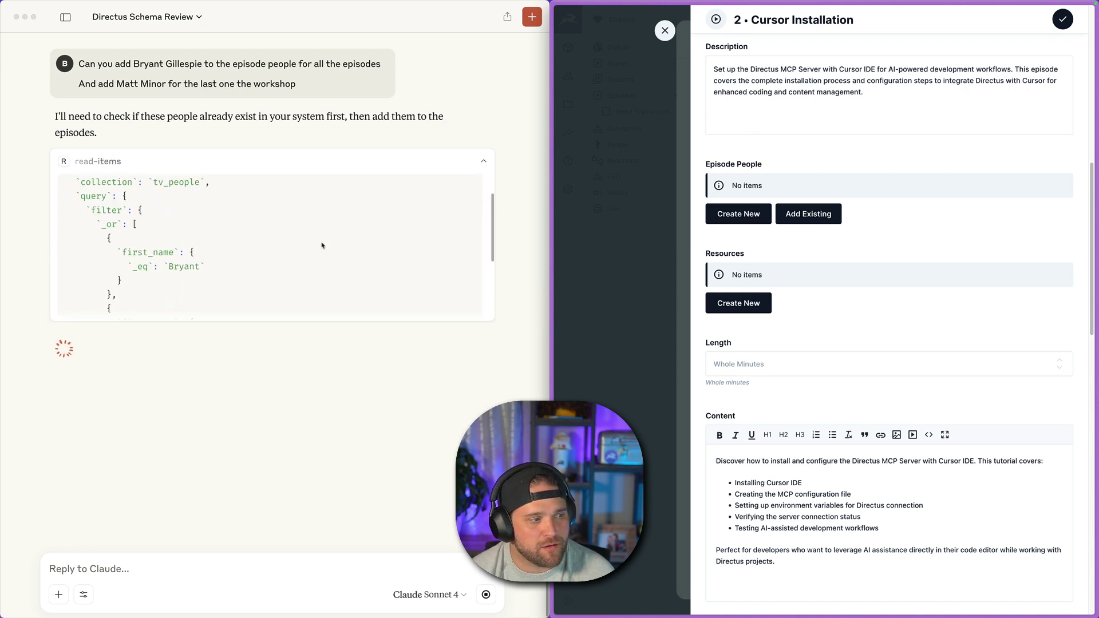
pyautogui.scroll(-5, 329, 248)
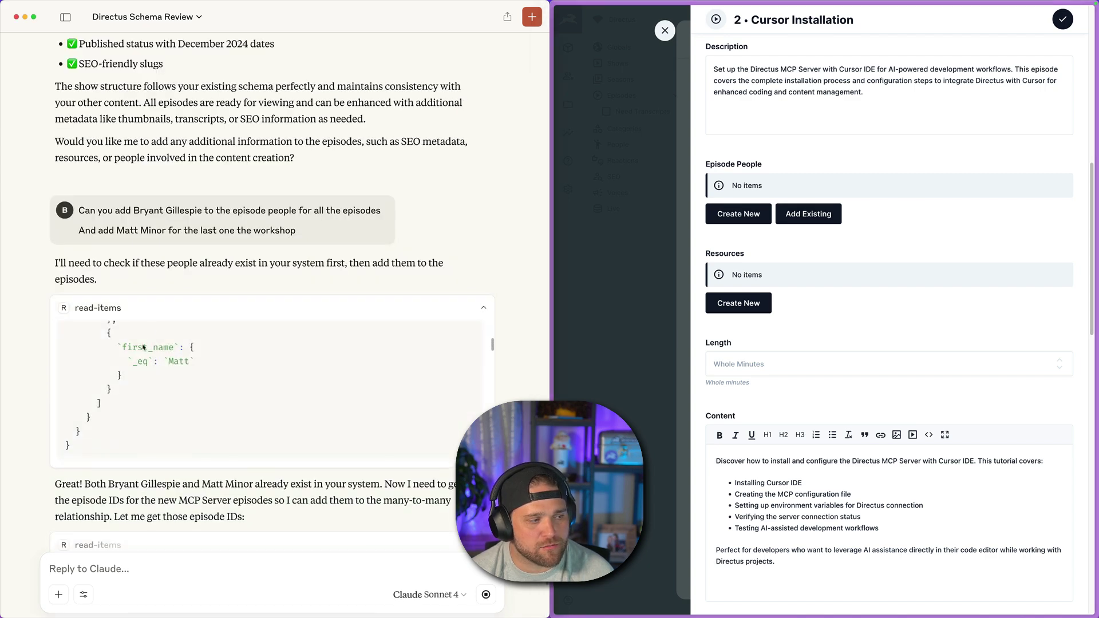
pyautogui.scroll(-5, 131, 350)
pyautogui.scroll(5, 129, 351)
pyautogui.scroll(-5, 130, 350)
pyautogui.scroll(8, 130, 350)
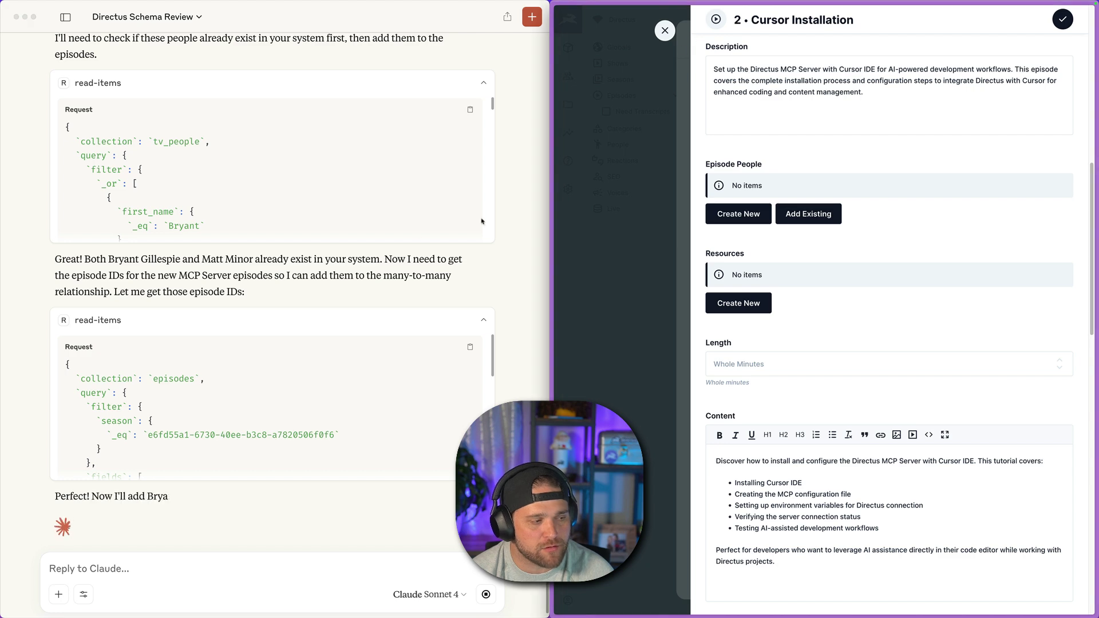
pyautogui.scroll(-5, 264, 189)
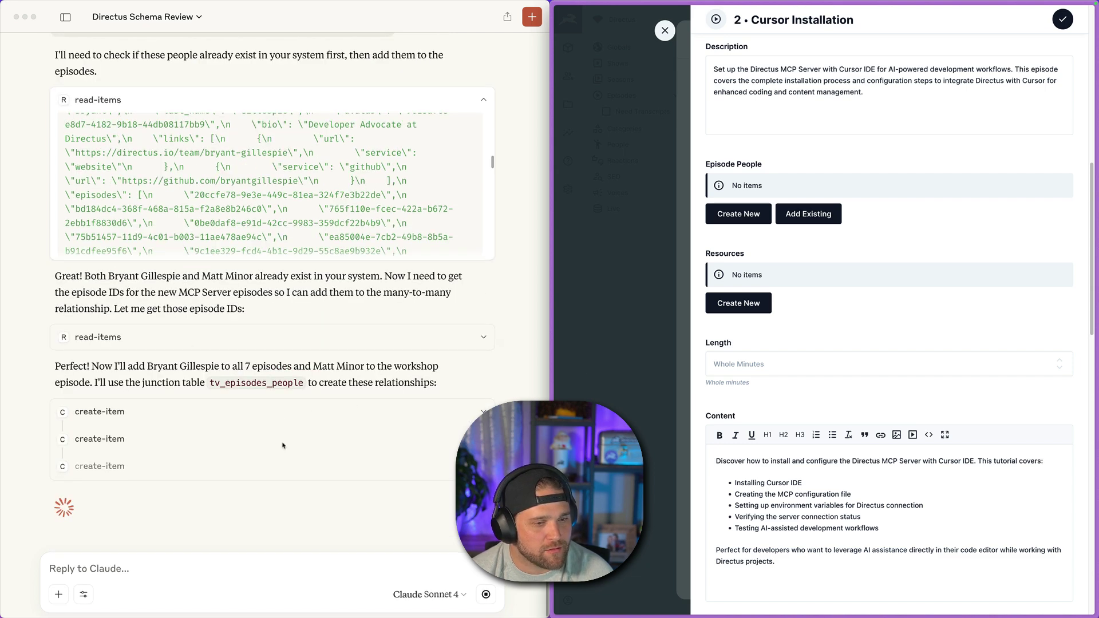
# - Return from the Cursor Installation episode and season 1 to the Directus MCP Server show and reload the page
pyautogui.press('Escape')
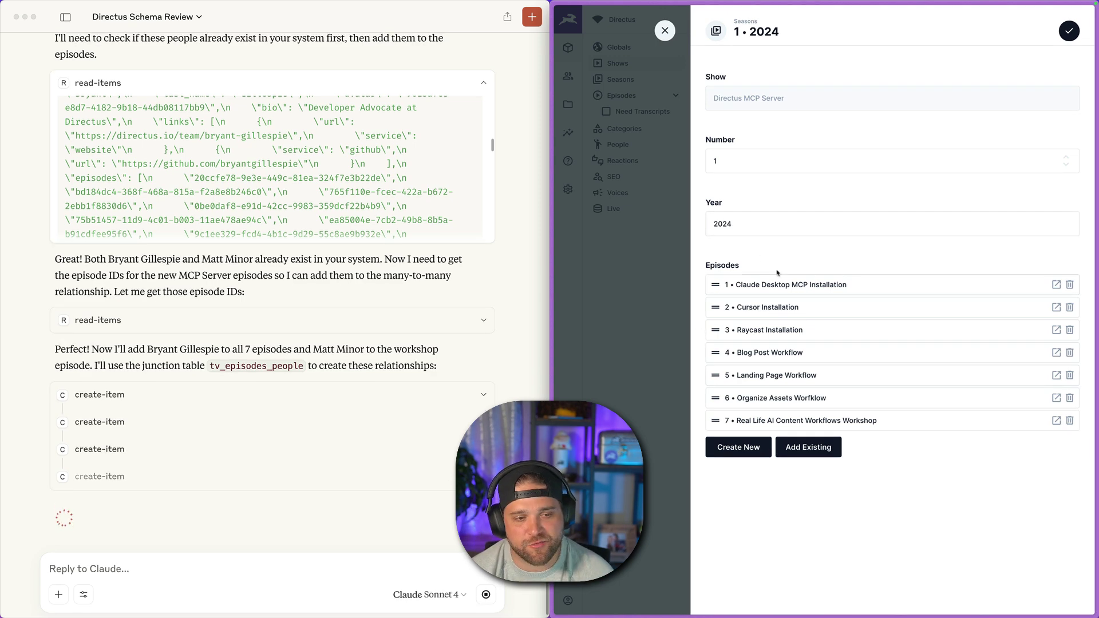
pyautogui.click(764, 314)
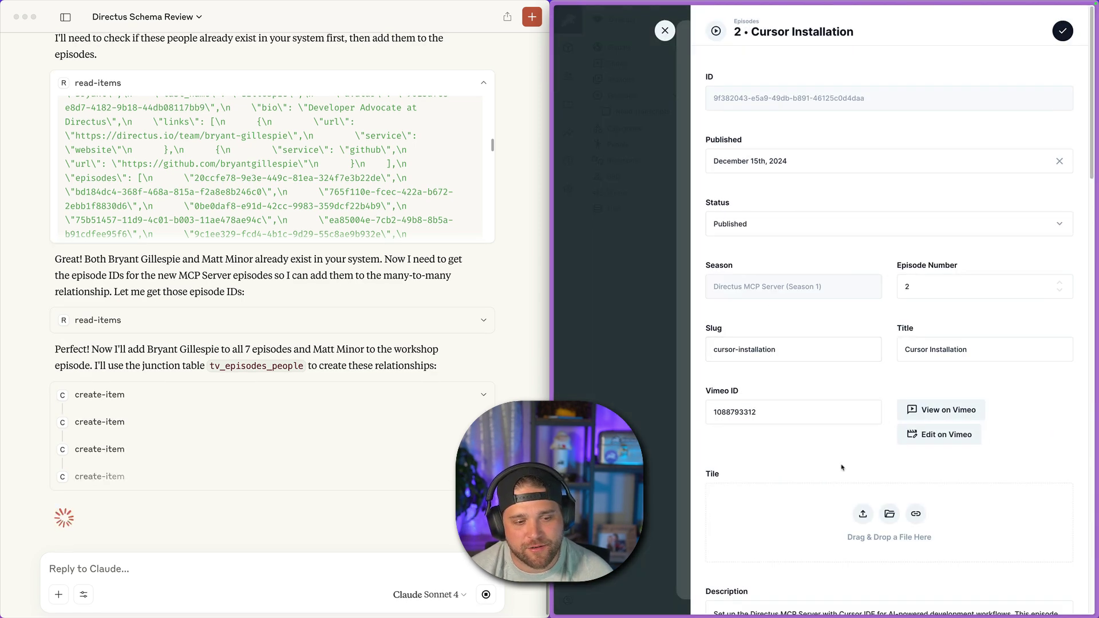
pyautogui.press('Escape')
pyautogui.press('Escape')
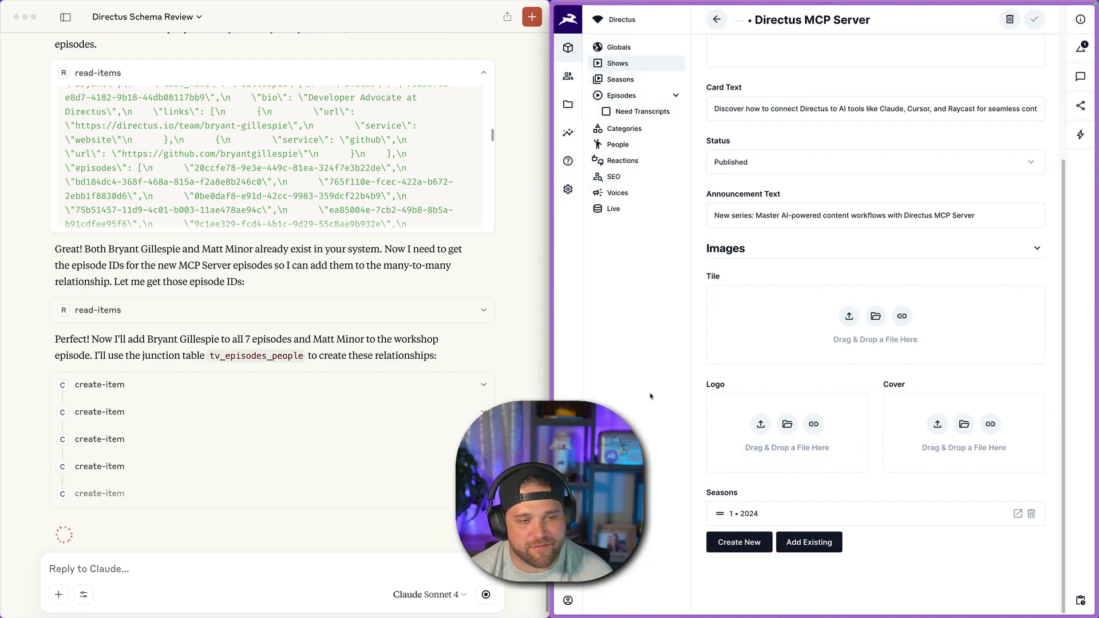
pyautogui.press('super+r')
# - Look through the Claude Desktop MCP Installation episode in season 1 and return to the season
pyautogui.scroll(-5, 790, 492)
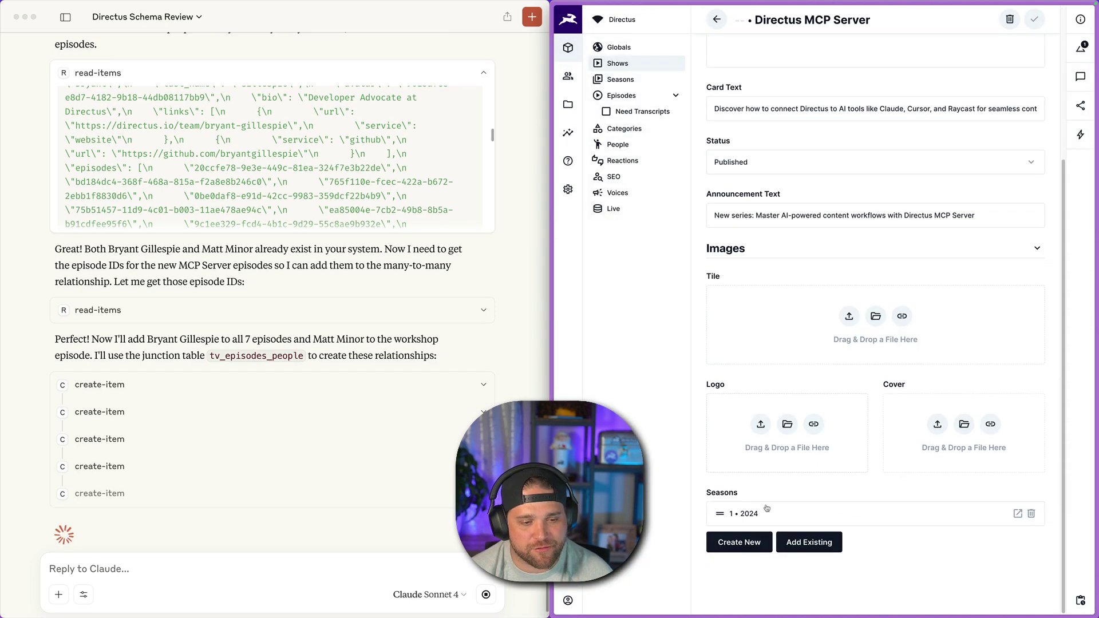
pyautogui.click(796, 513)
pyautogui.click(898, 282)
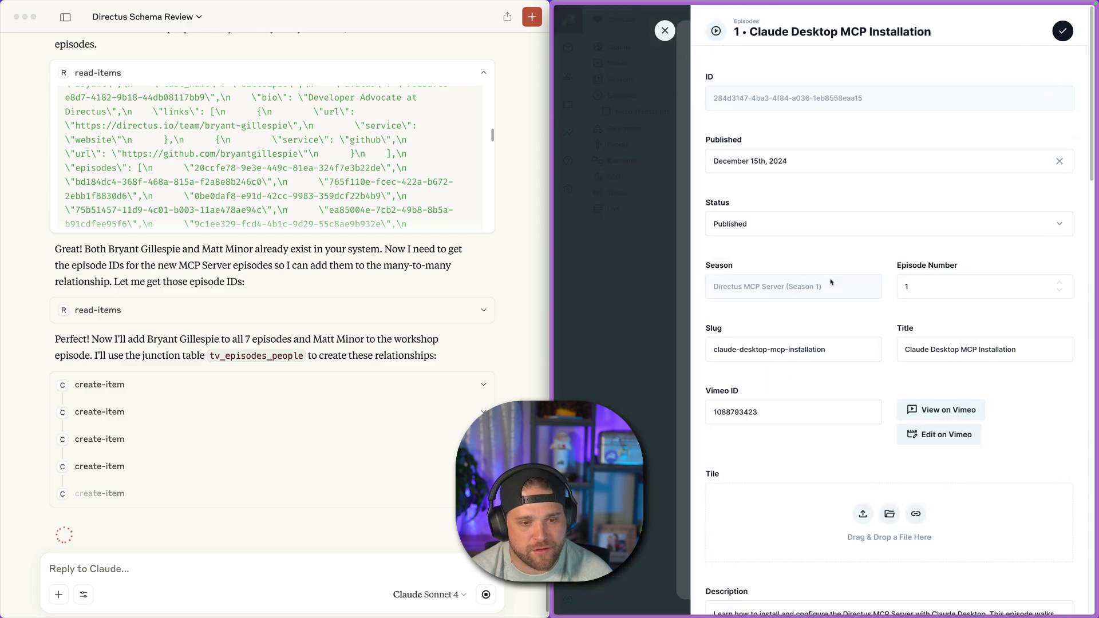
pyautogui.scroll(-4, 829, 279)
pyautogui.press('Escape')
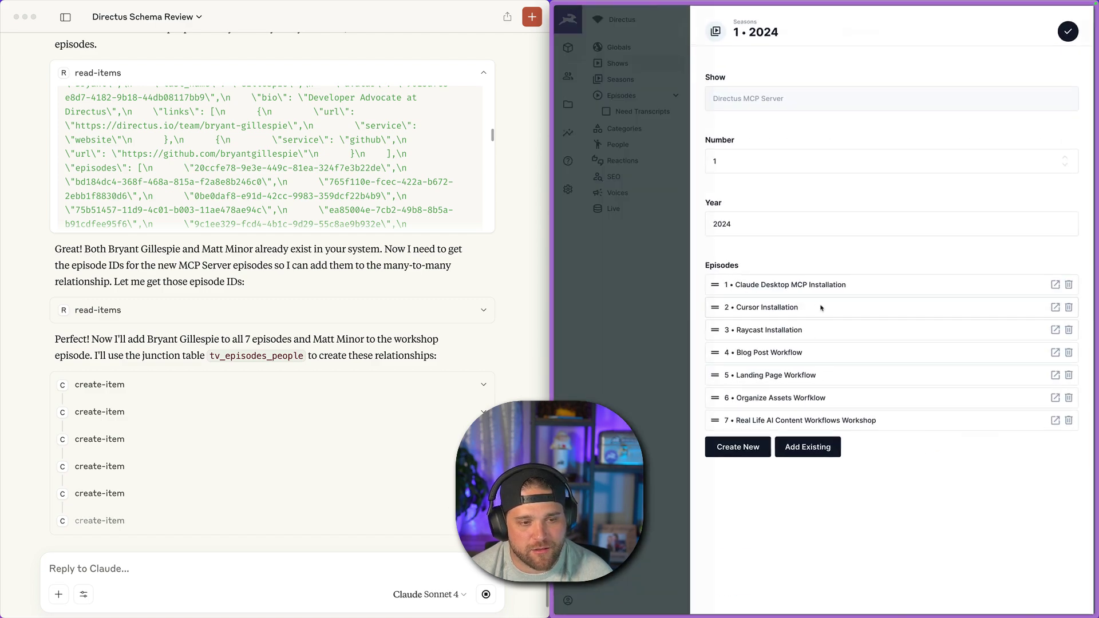
# - Look through the Cursor Installation episode's fields and return to the season's episode list
pyautogui.click(830, 376)
pyautogui.scroll(-5, 830, 312)
pyautogui.scroll(8, 829, 312)
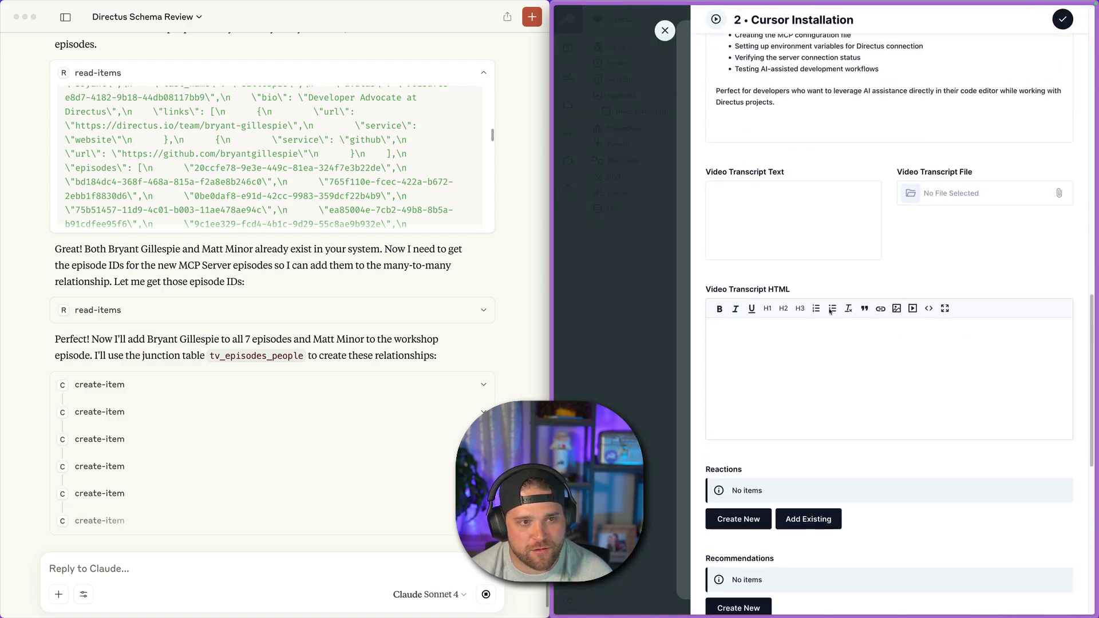
pyautogui.press('Escape')
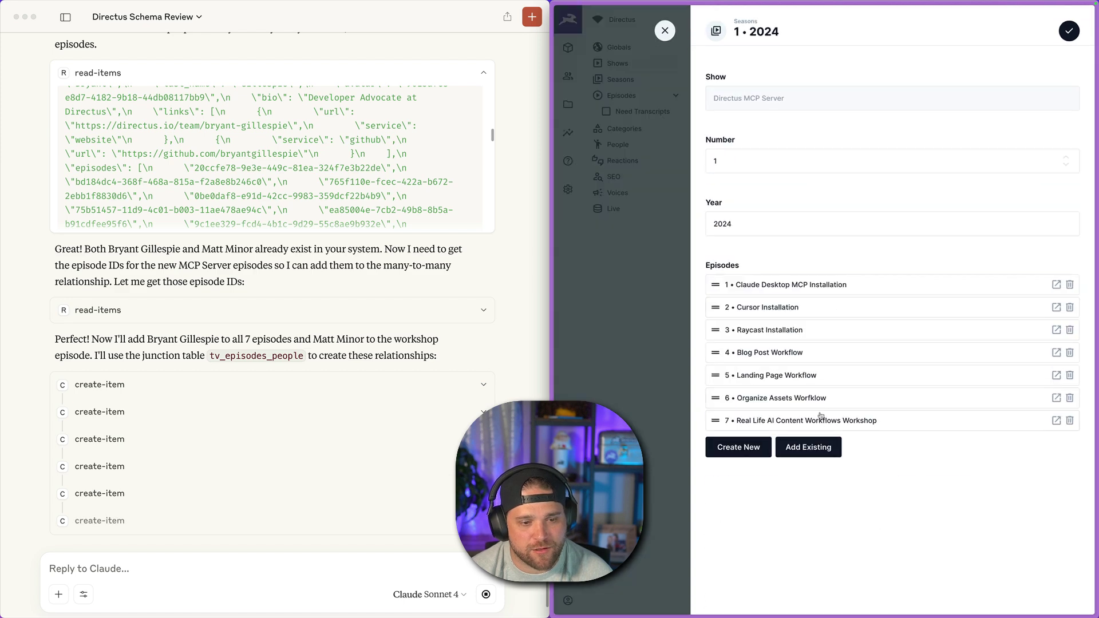
# - Check the Real Life AI Content Workflows Workshop episode's people field and follow Claude's create-item requests
pyautogui.click(821, 416)
pyautogui.scroll(-8, 820, 355)
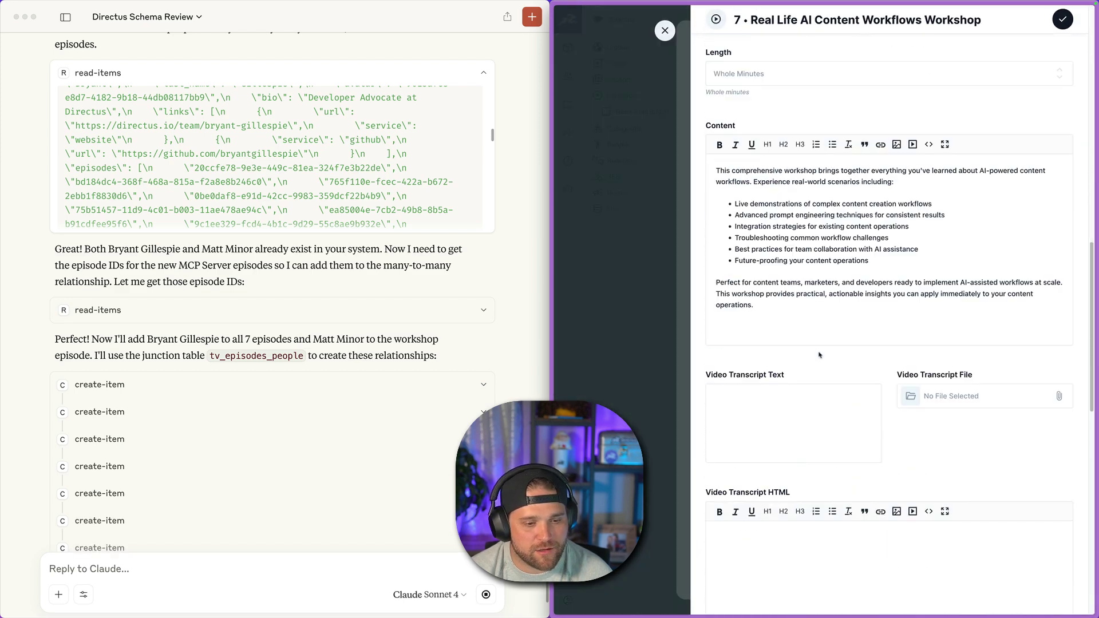
pyautogui.scroll(6, 819, 355)
pyautogui.click(246, 427)
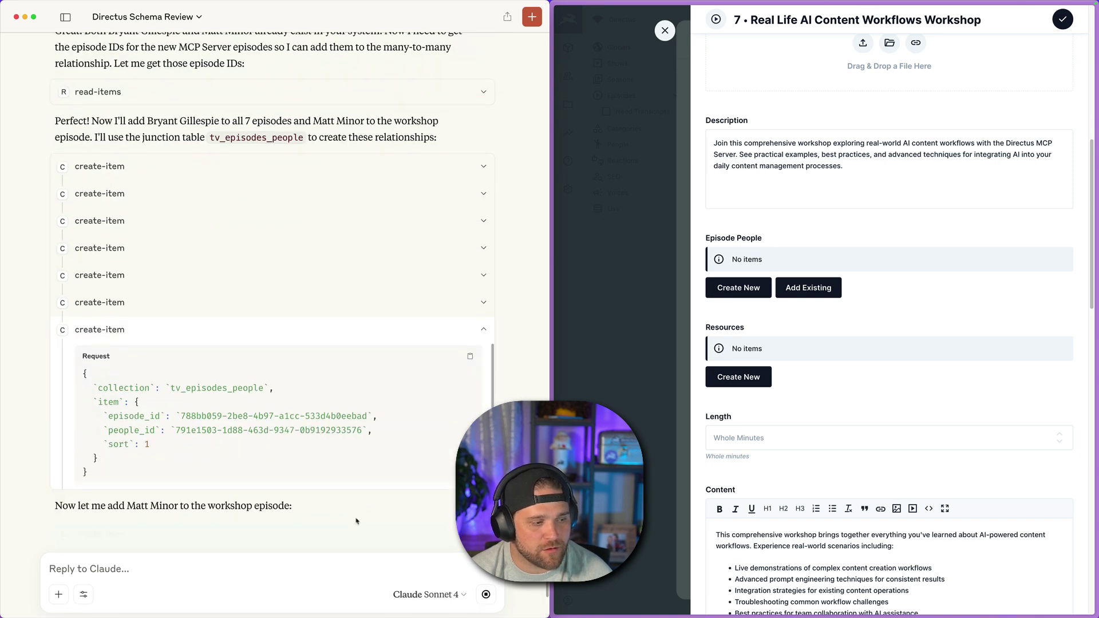
pyautogui.click(748, 419)
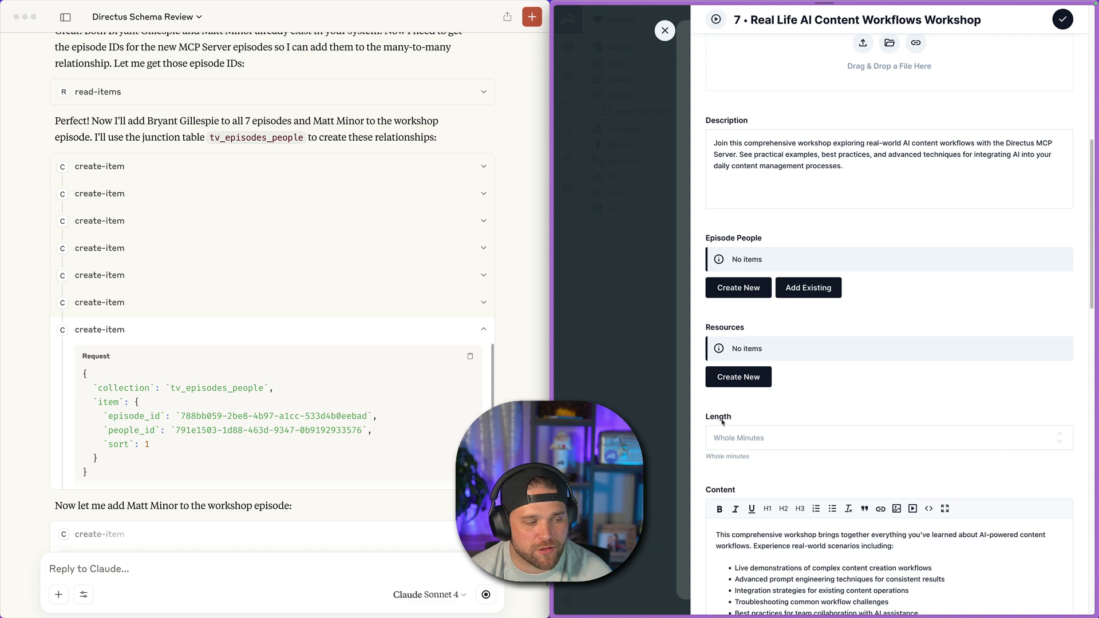
# - Reload the show, reopen season 1's Real Life AI Content Workflows Workshop episode and review its people, resources, content and transcript fields
pyautogui.press('super+r')
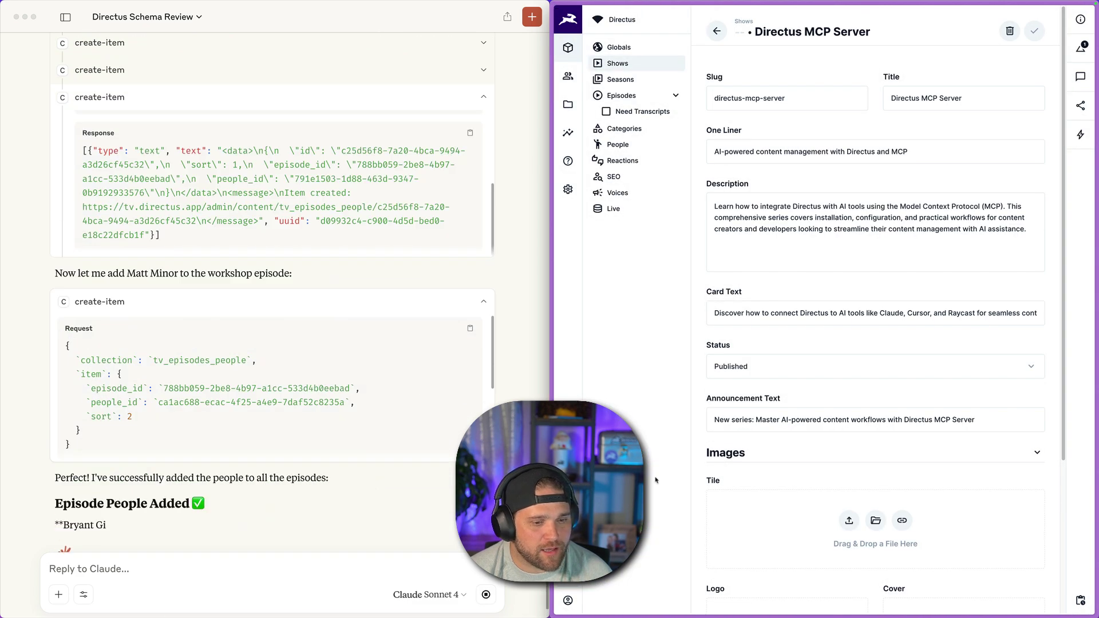
pyautogui.scroll(-5, 780, 500)
pyautogui.click(780, 512)
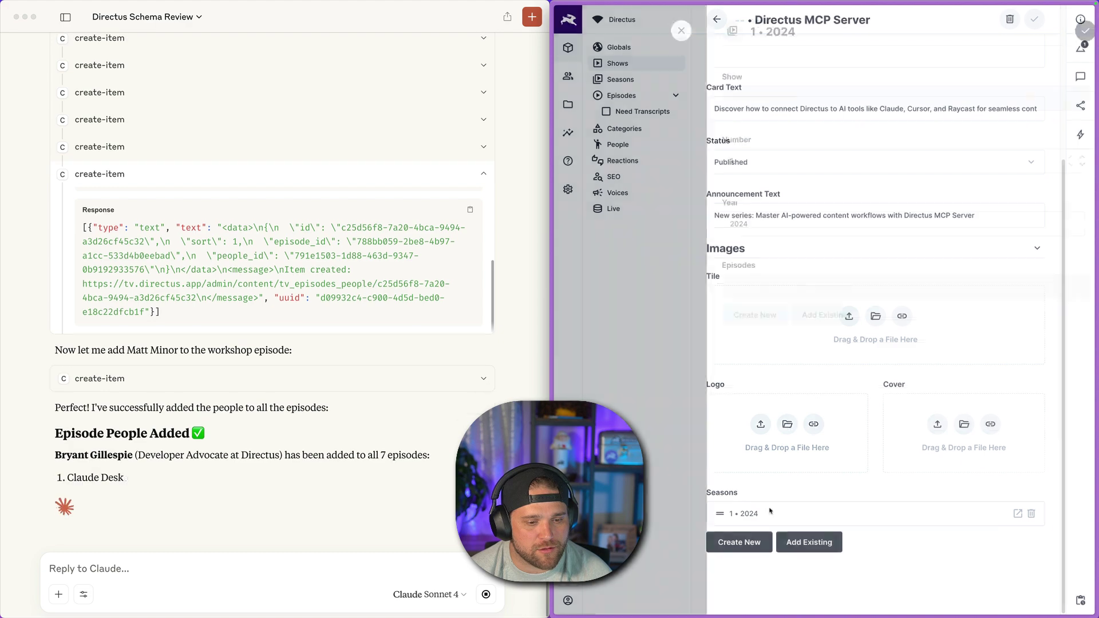
pyautogui.click(798, 418)
pyautogui.scroll(-15, 799, 417)
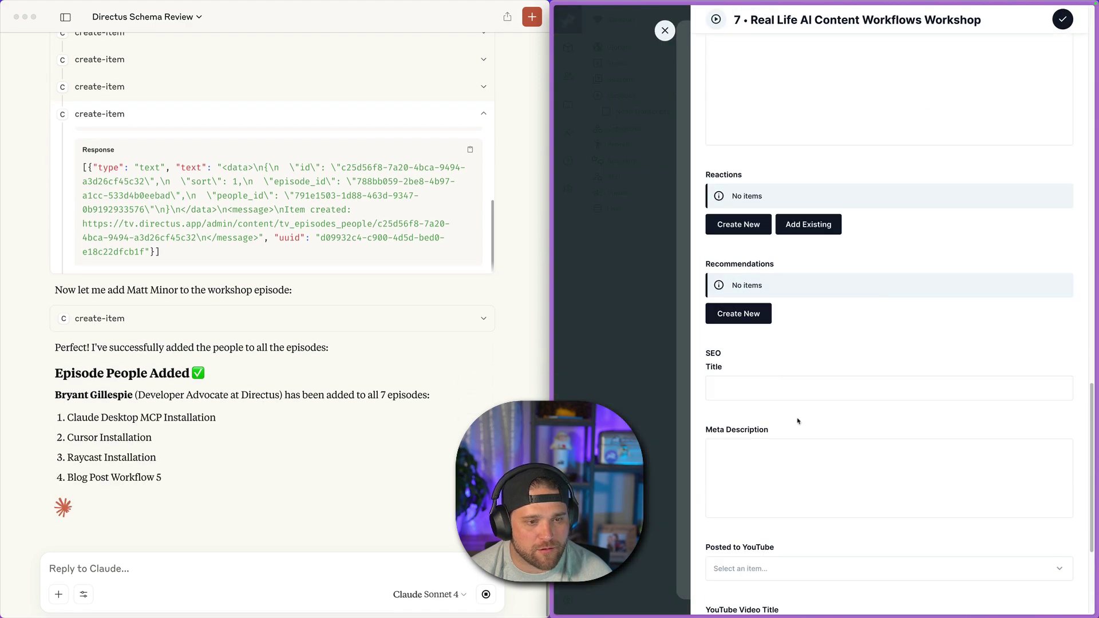
pyautogui.scroll(10, 751, 285)
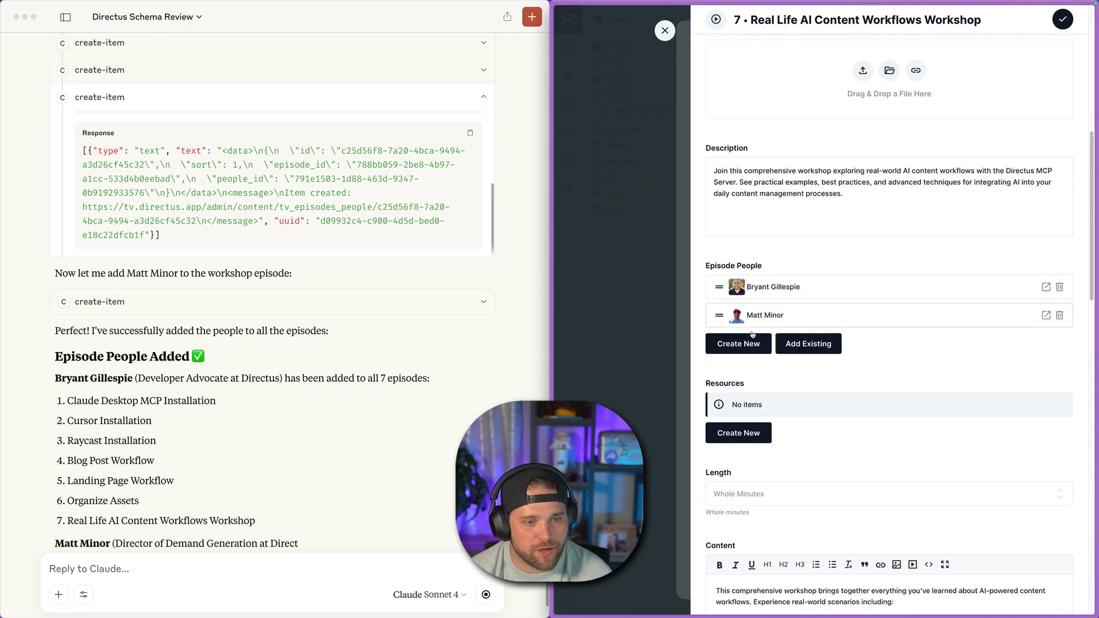
pyautogui.scroll(8, 847, 294)
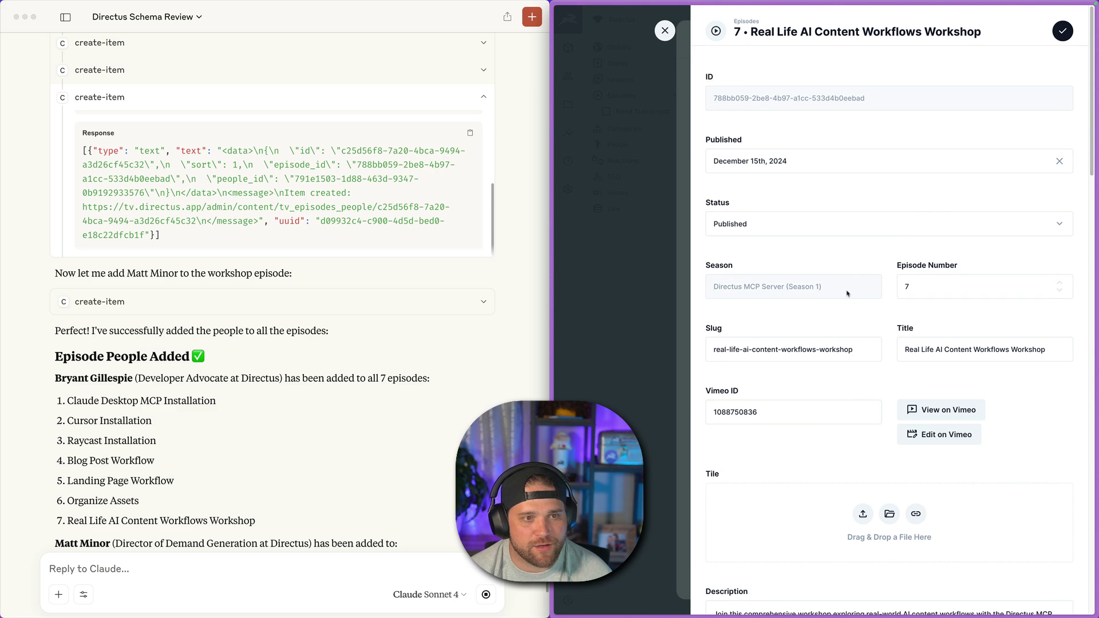
pyautogui.scroll(-10, 847, 294)
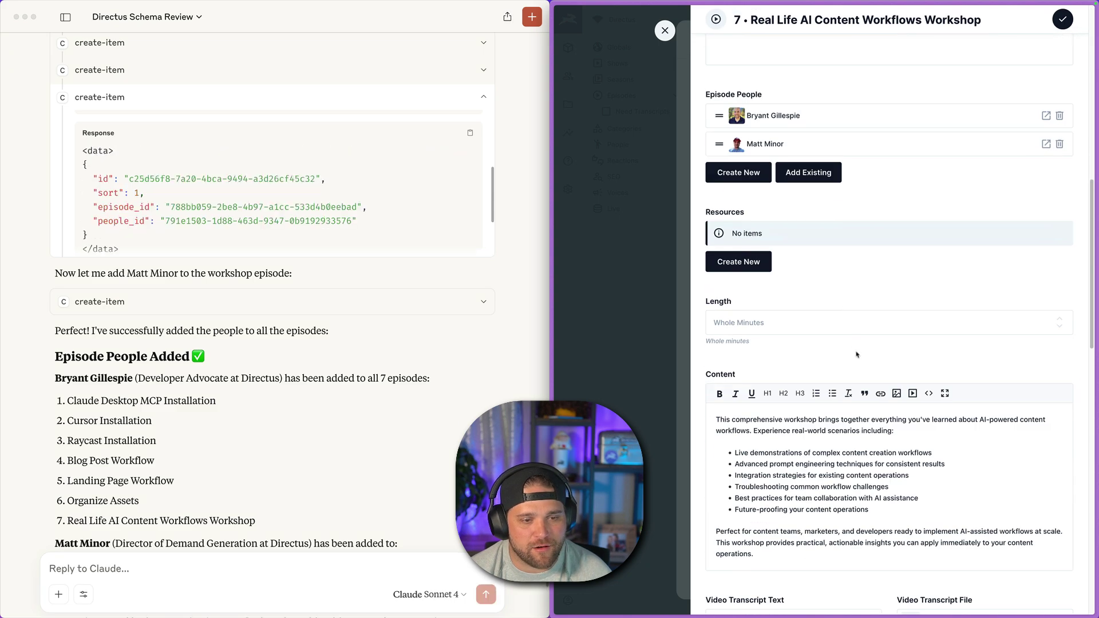
pyautogui.scroll(-8, 827, 355)
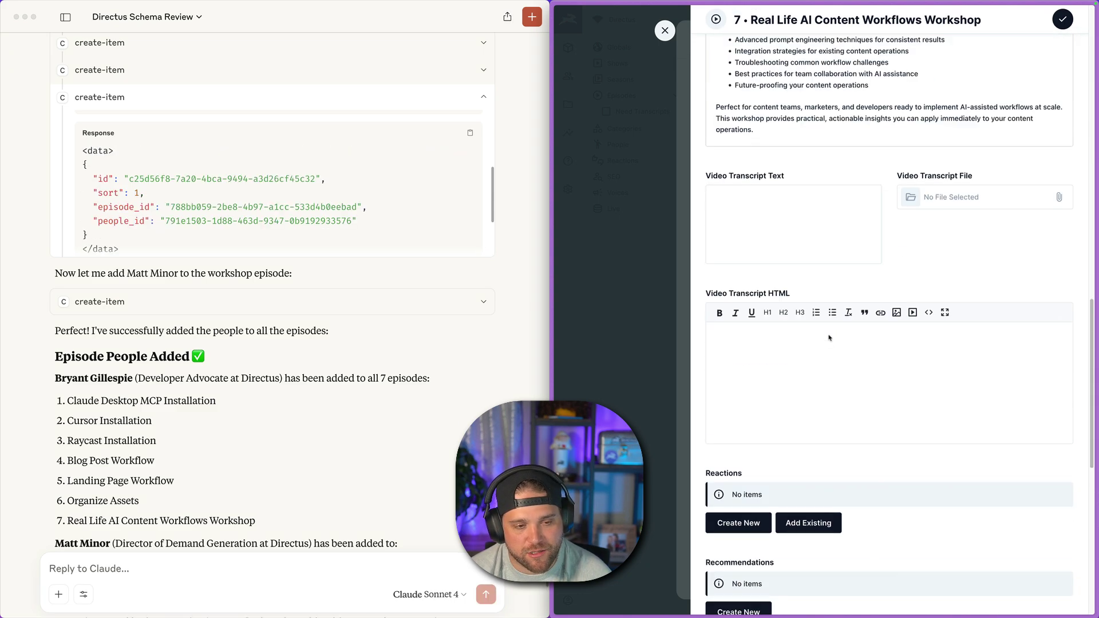
# - Close the workshop episode and season 1, and read Claude's summary of the episode people
pyautogui.press('Escape')
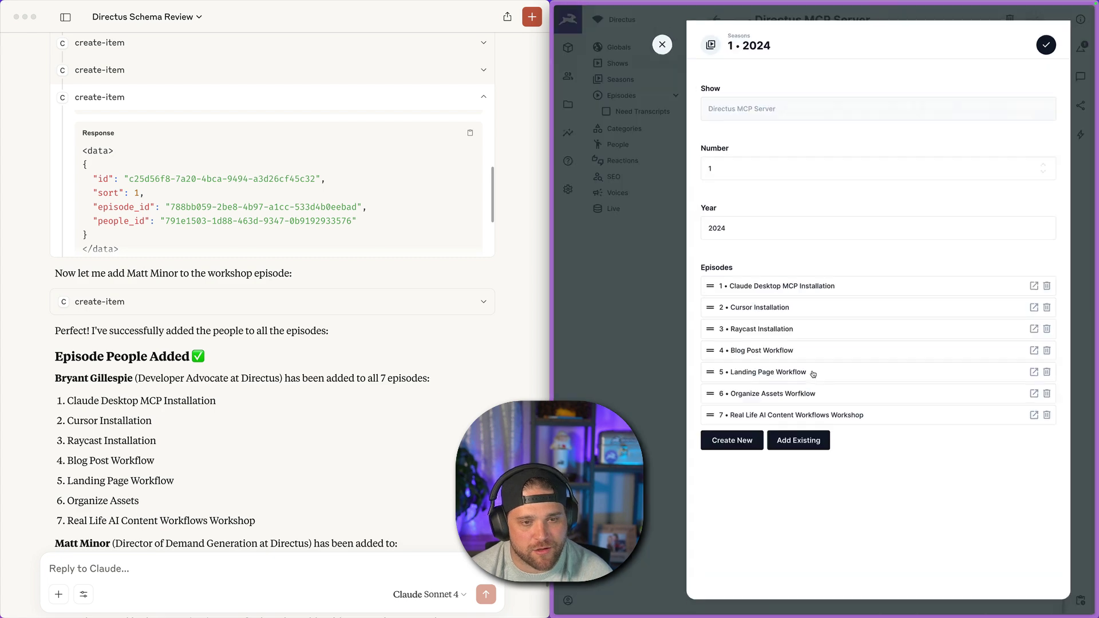
pyautogui.press('Escape')
pyautogui.click(122, 607)
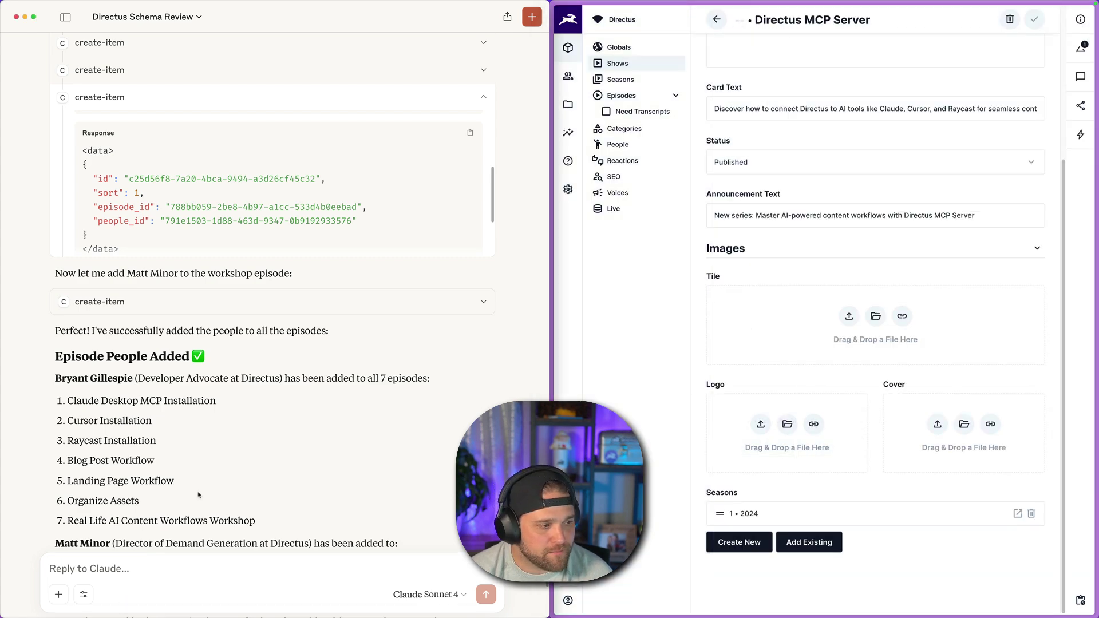
pyautogui.scroll(-5, 195, 495)
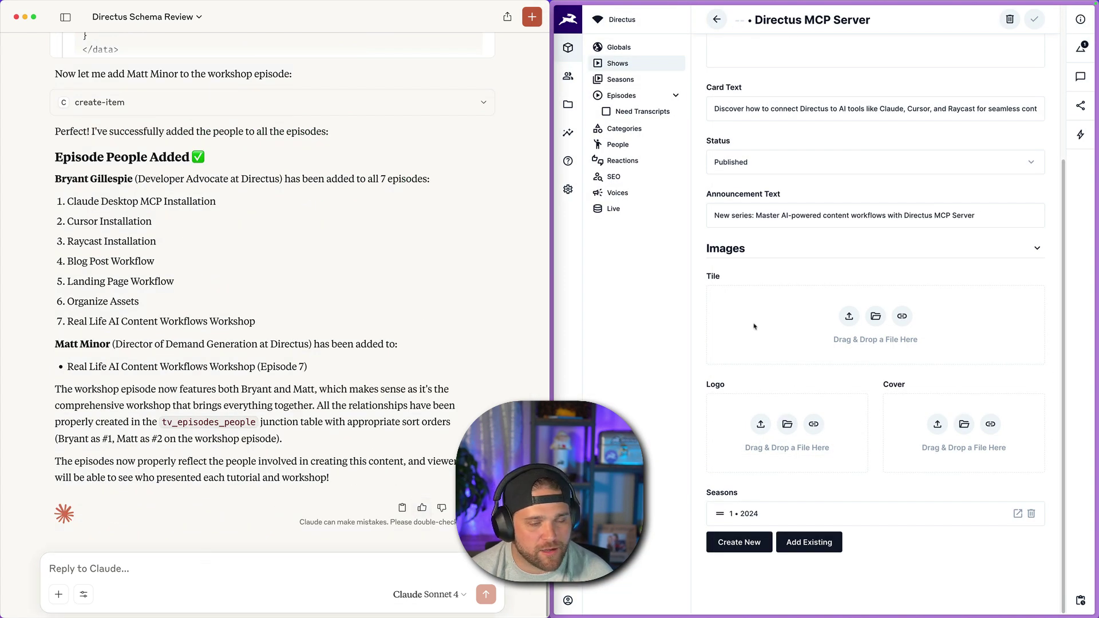
# - Check the flows available for the show and filter the Episodes collection to those whose season's show title contains MCP
pyautogui.click(1080, 135)
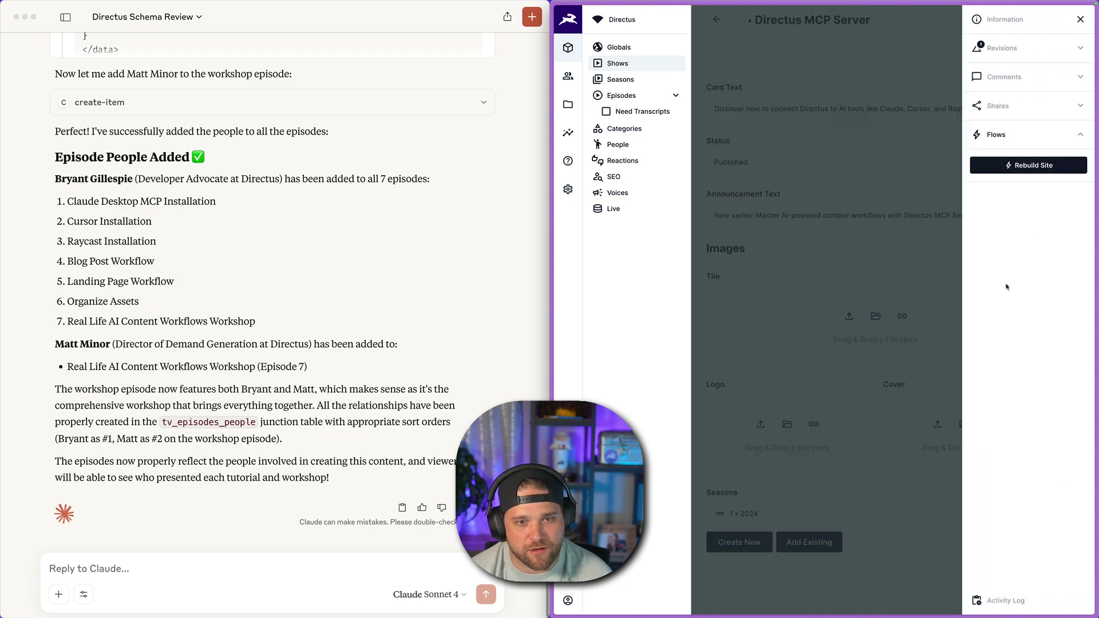
pyautogui.click(736, 383)
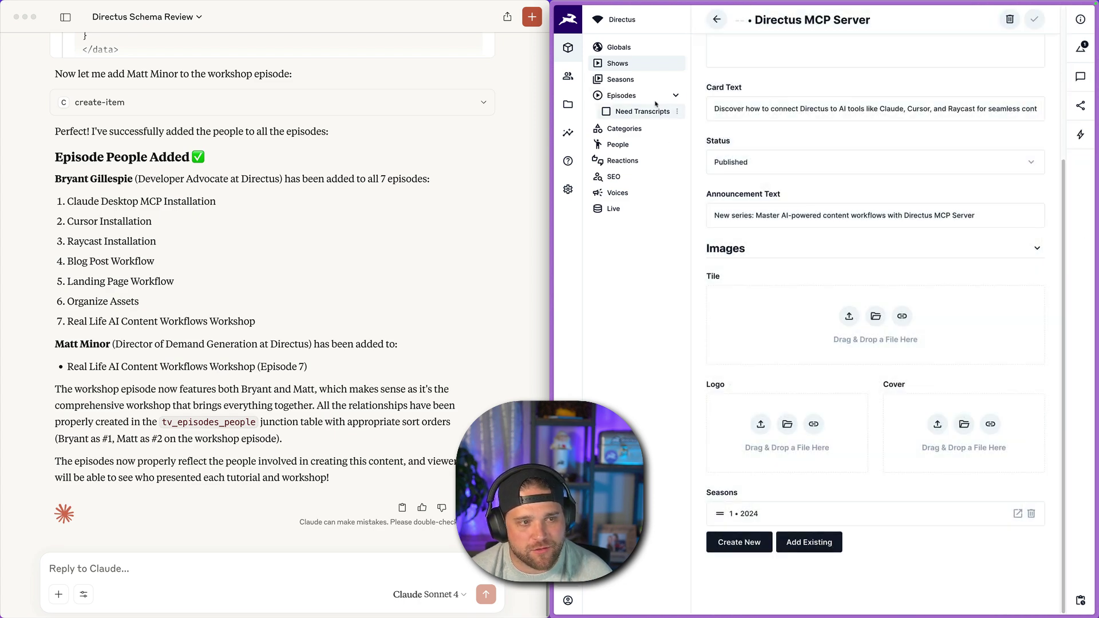
pyautogui.click(646, 96)
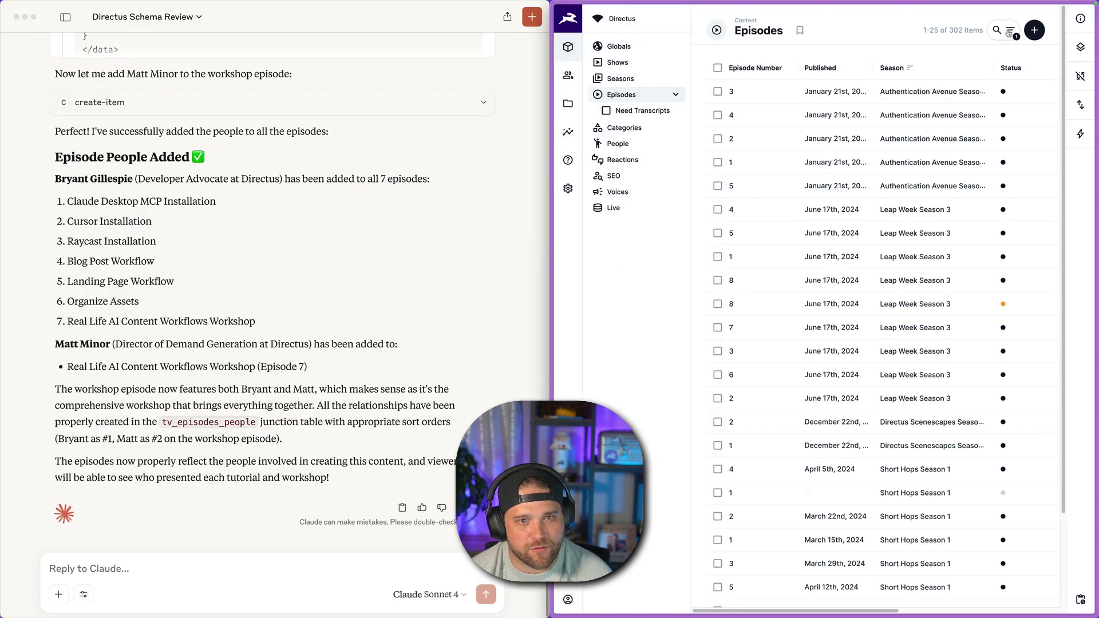
pyautogui.click(1008, 32)
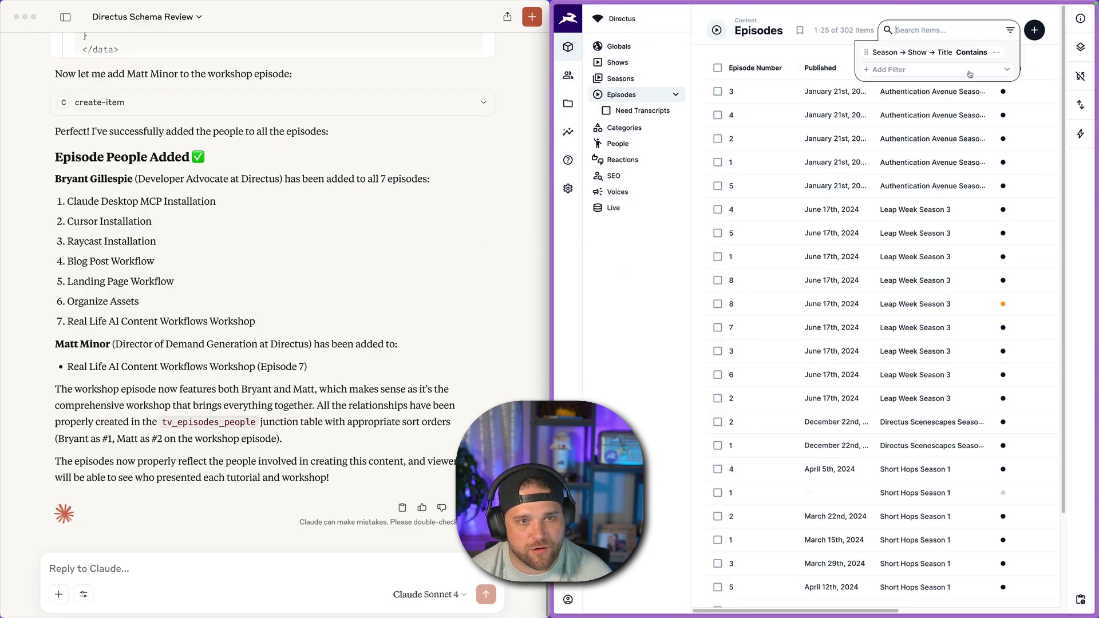
pyautogui.click(996, 55)
pyautogui.write('mcp')
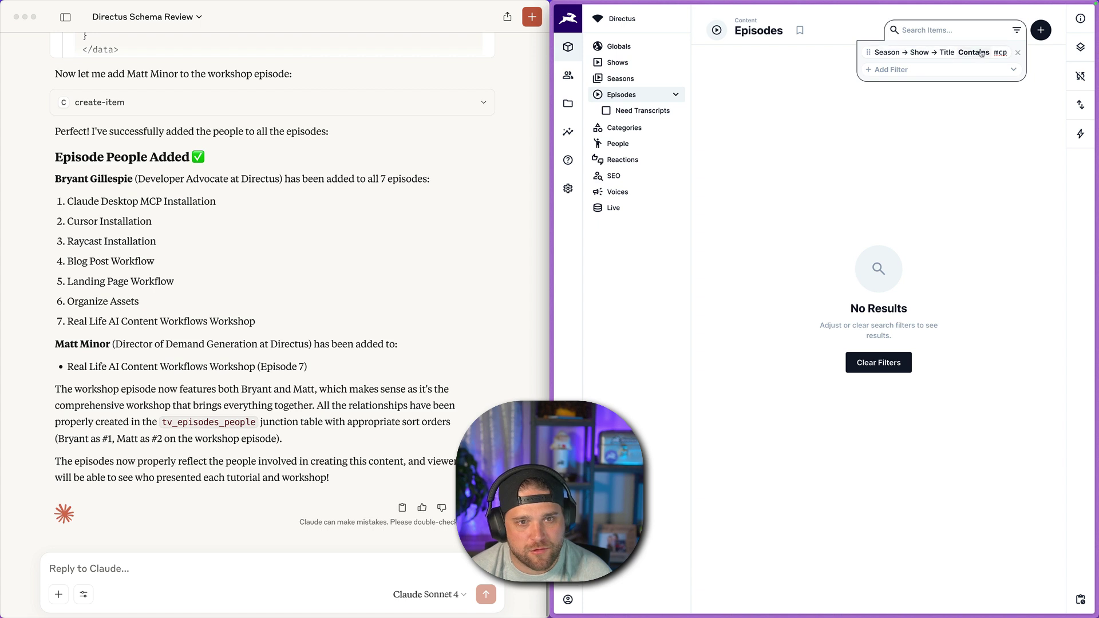
pyautogui.press('BackSpace')
pyautogui.press('BackSpace')
pyautogui.press('BackSpace')
pyautogui.write('MCP')
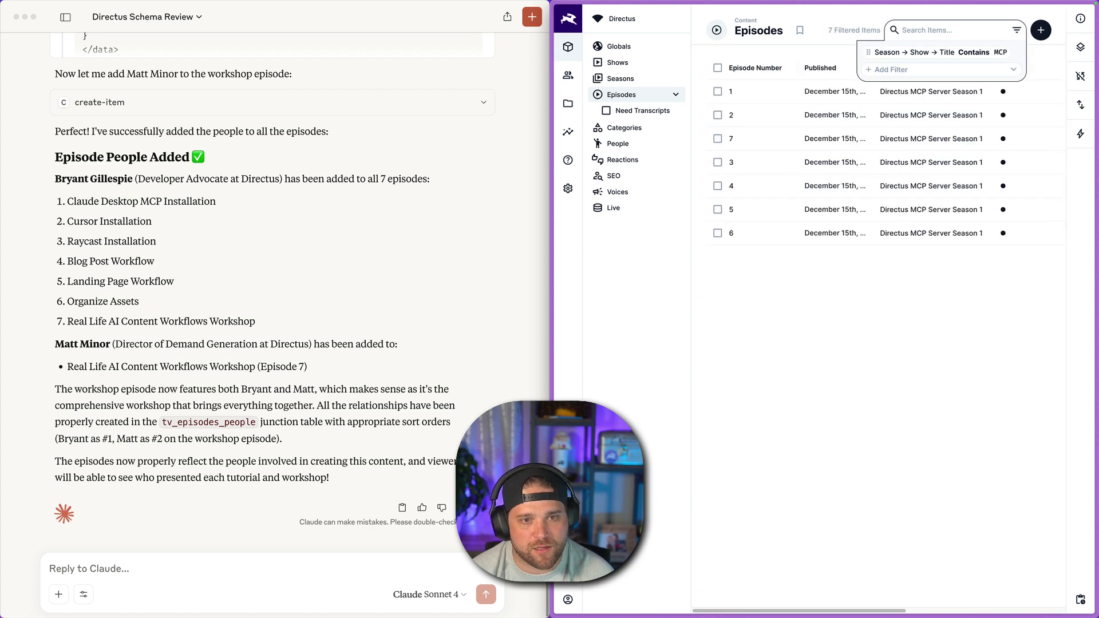
pyautogui.click(886, 360)
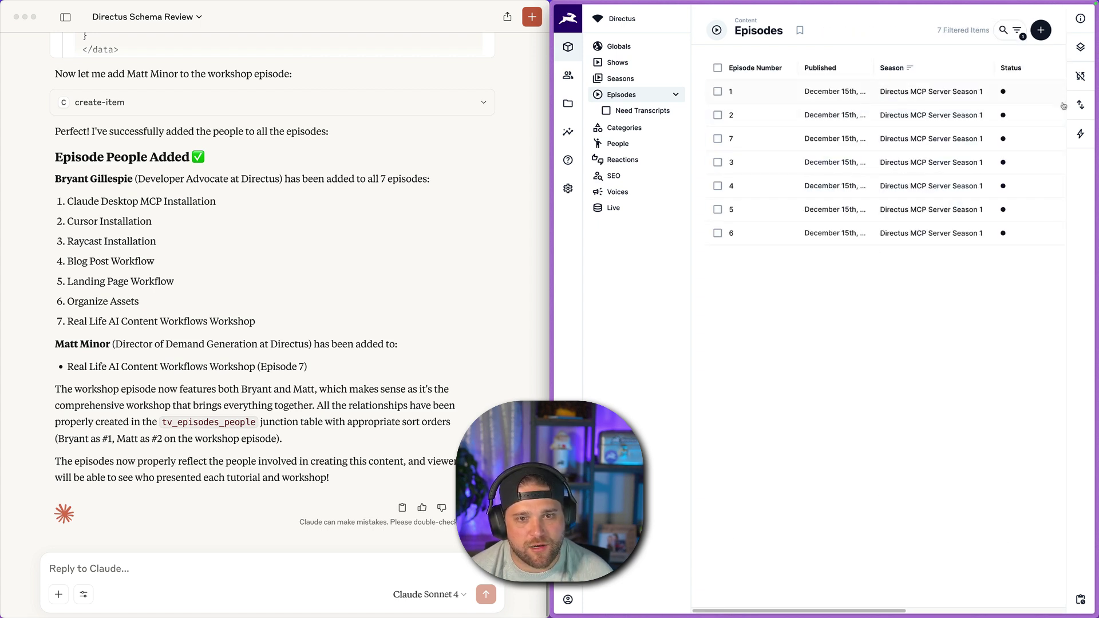
# - Check the flows available for the filtered episodes and ask Claude "Can you generate transcripts for all those episodes using flows"
pyautogui.click(1080, 133)
pyautogui.click(847, 265)
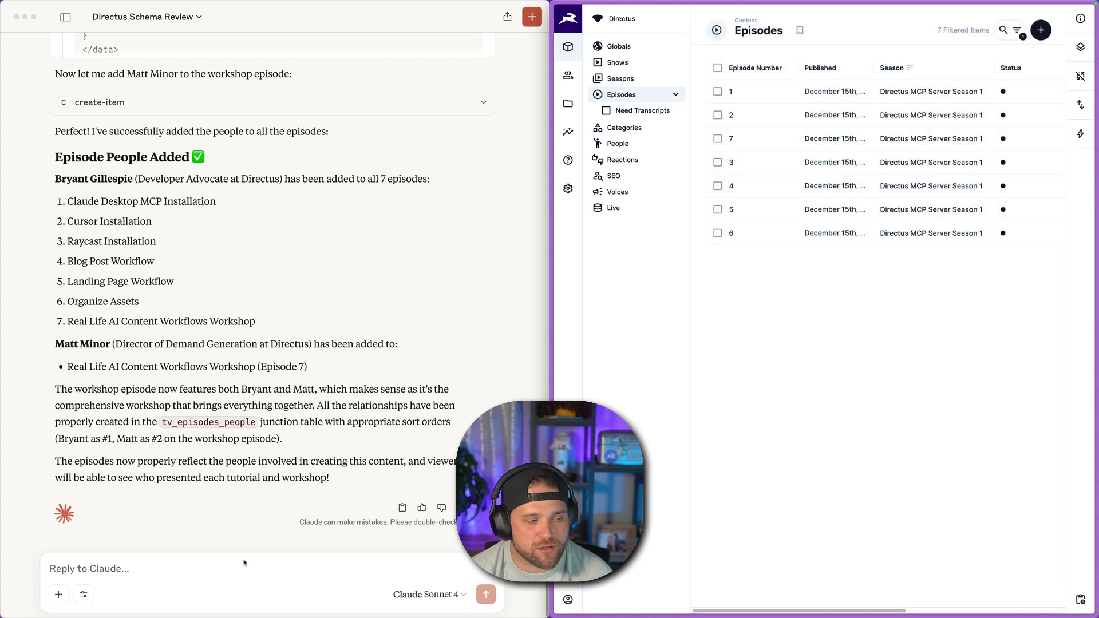
pyautogui.click(147, 576)
pyautogui.write('C')
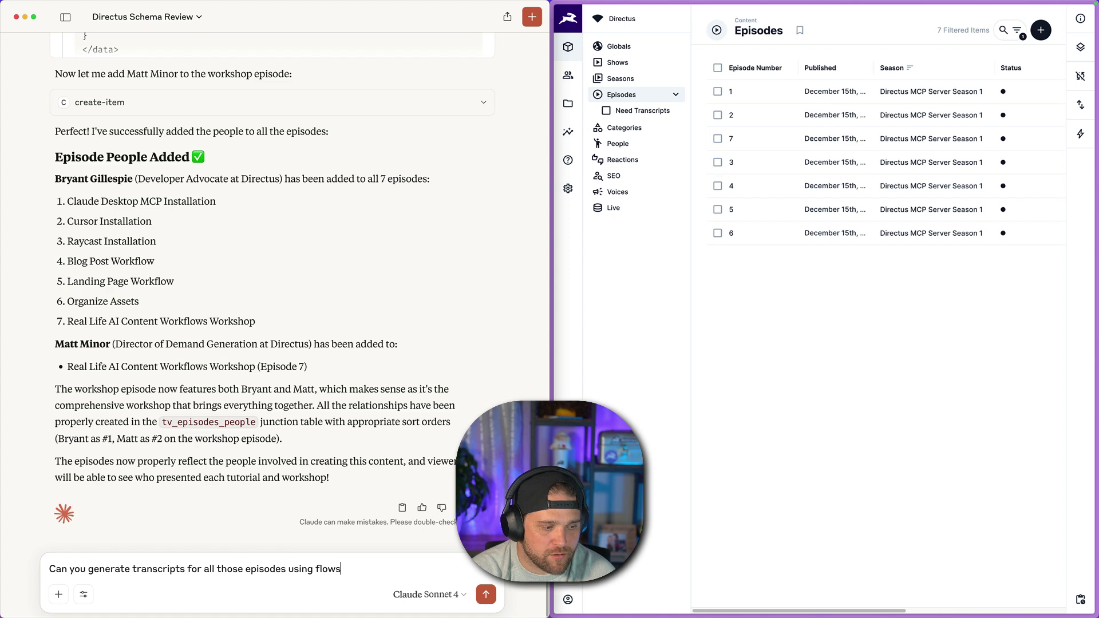
pyautogui.press('Return')
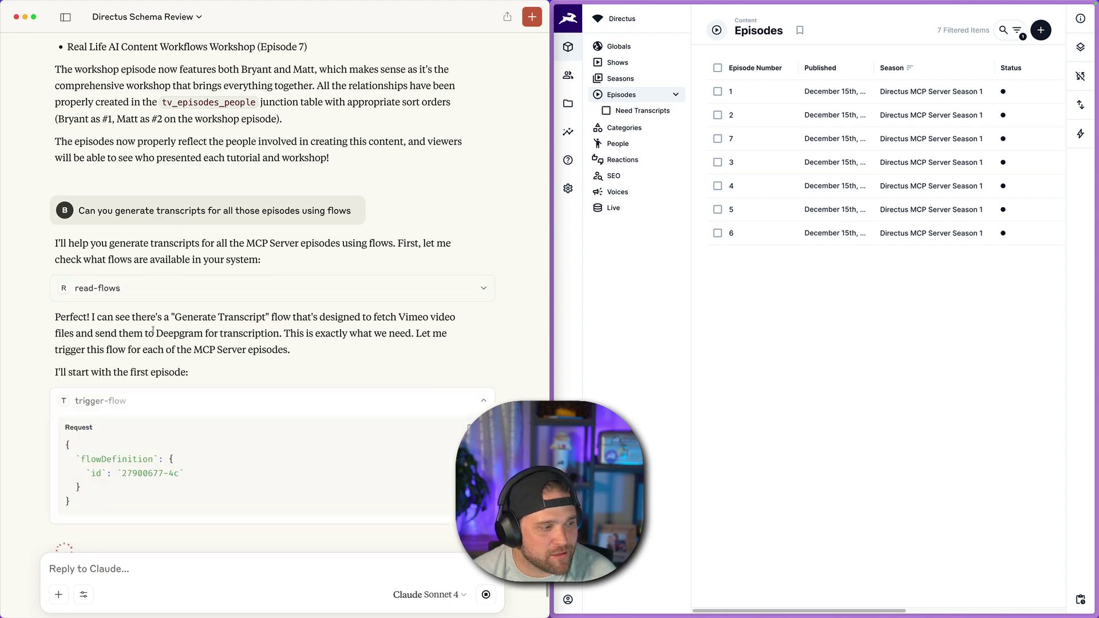
# - Read Claude's reply about the Generate Transcript flow and look through its first trigger-flow request
pyautogui.moveTo(187, 318); pyautogui.dragTo(266, 318)
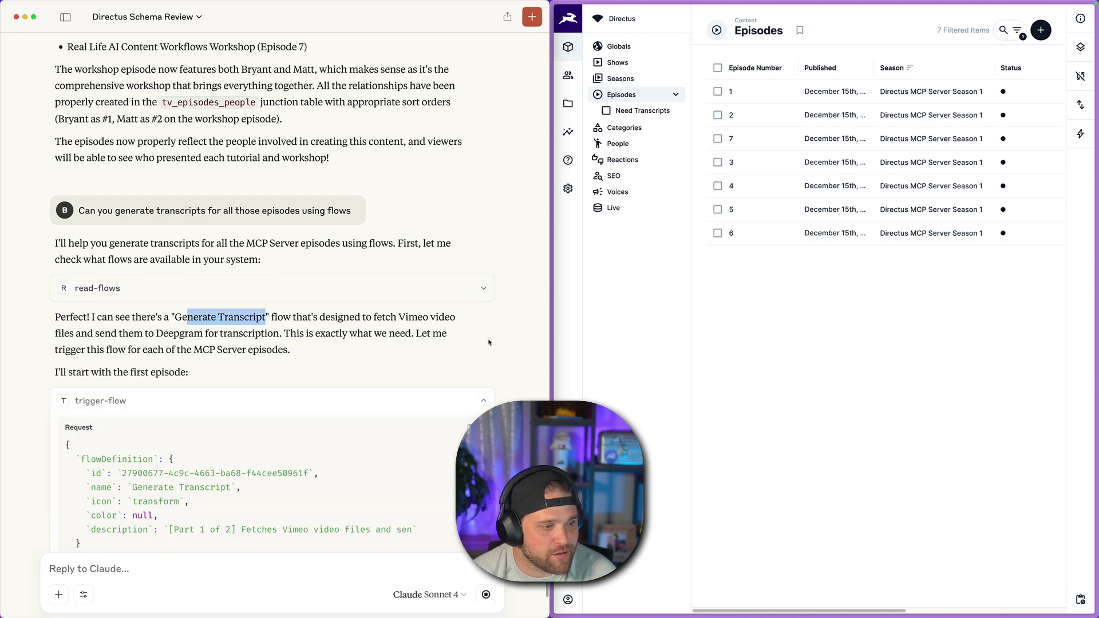
pyautogui.scroll(-3, 526, 326)
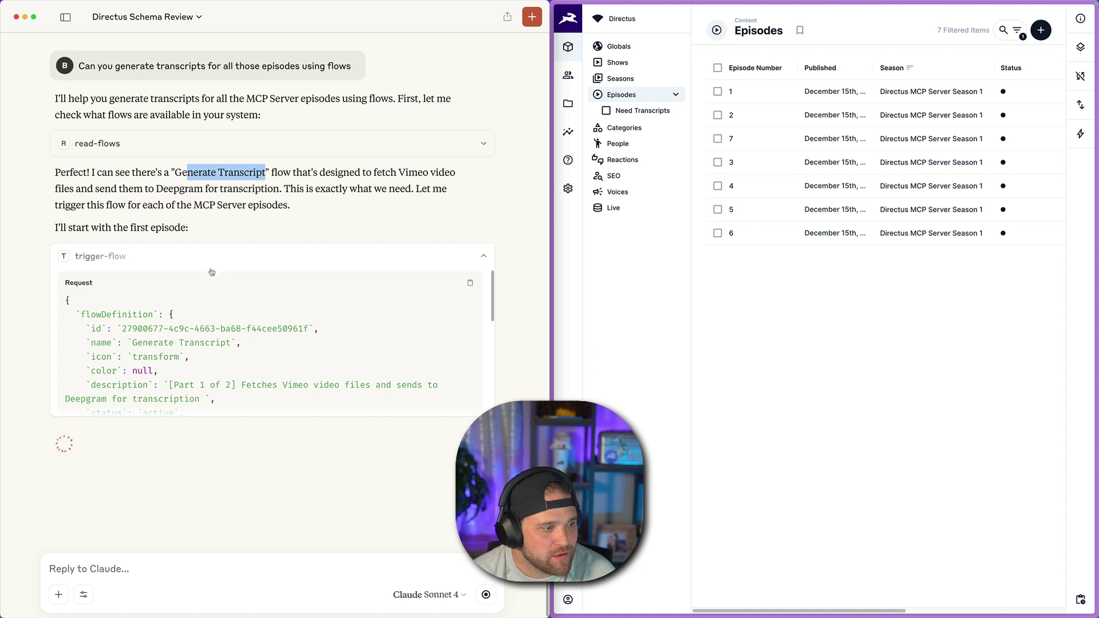
pyautogui.scroll(-5, 221, 326)
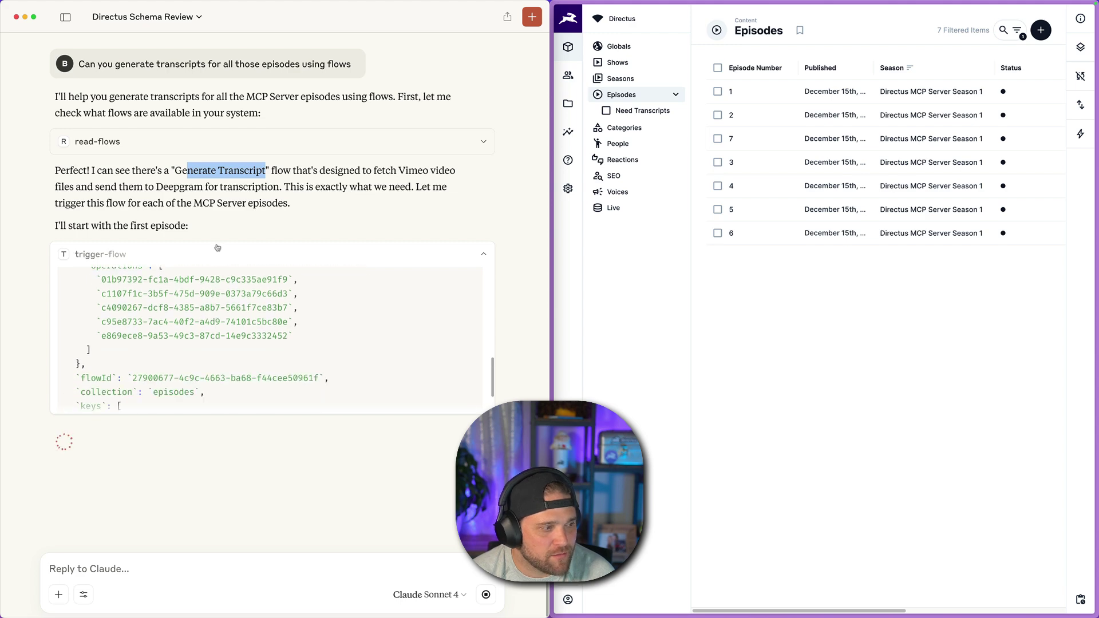
pyautogui.scroll(3, 378, 381)
# - Open the Generate Transcript flow in the Directus settings and inspect the log of today's run
pyautogui.click(738, 387)
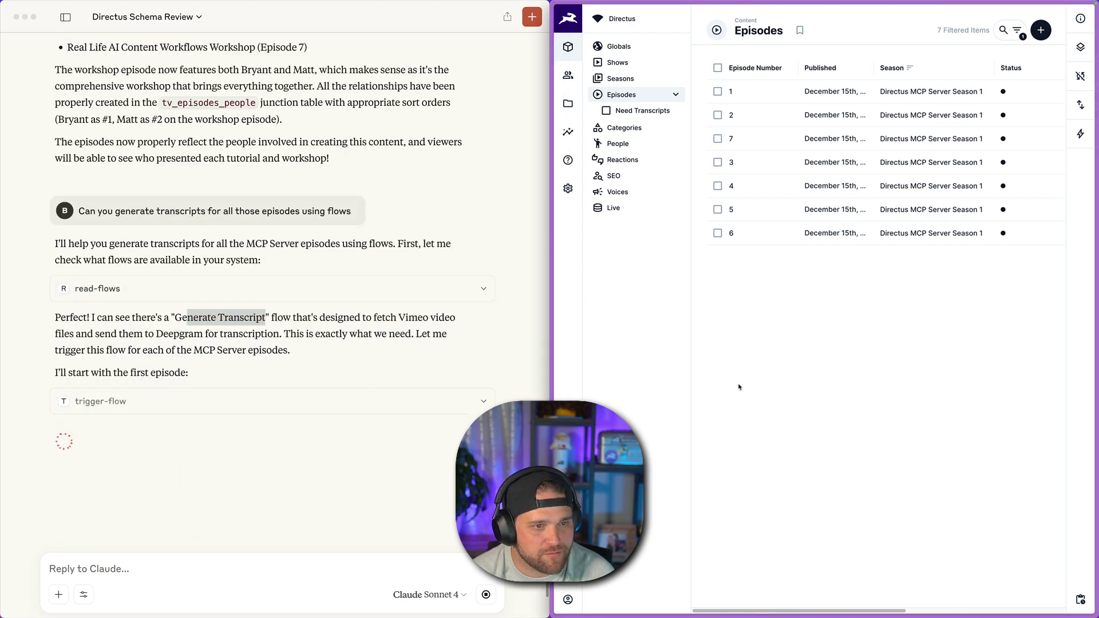
pyautogui.click(568, 188)
pyautogui.click(652, 66)
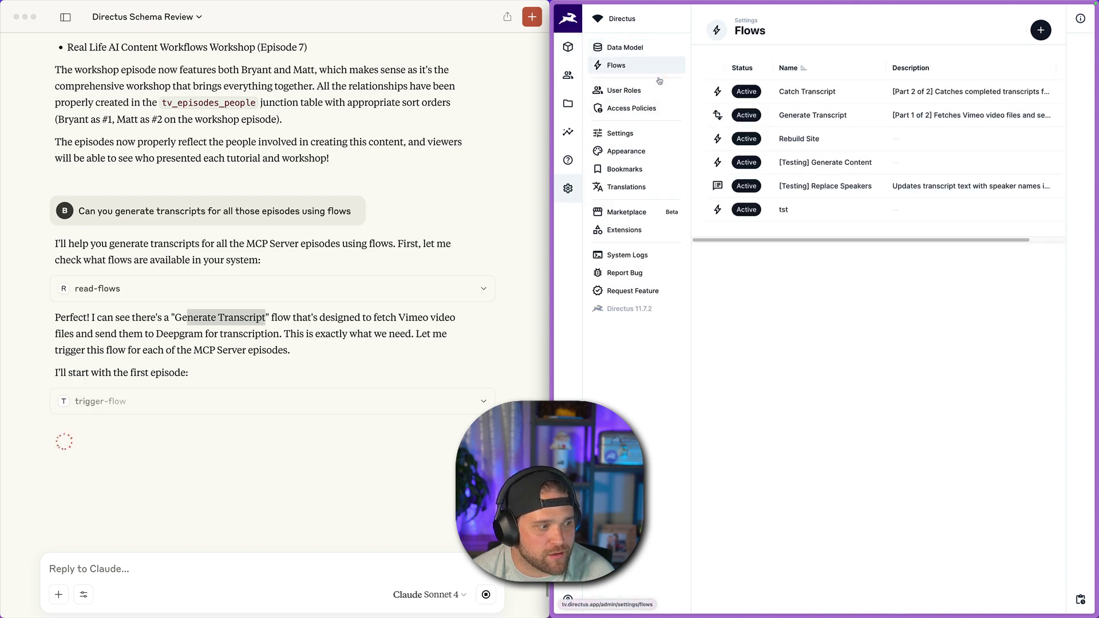
pyautogui.click(915, 115)
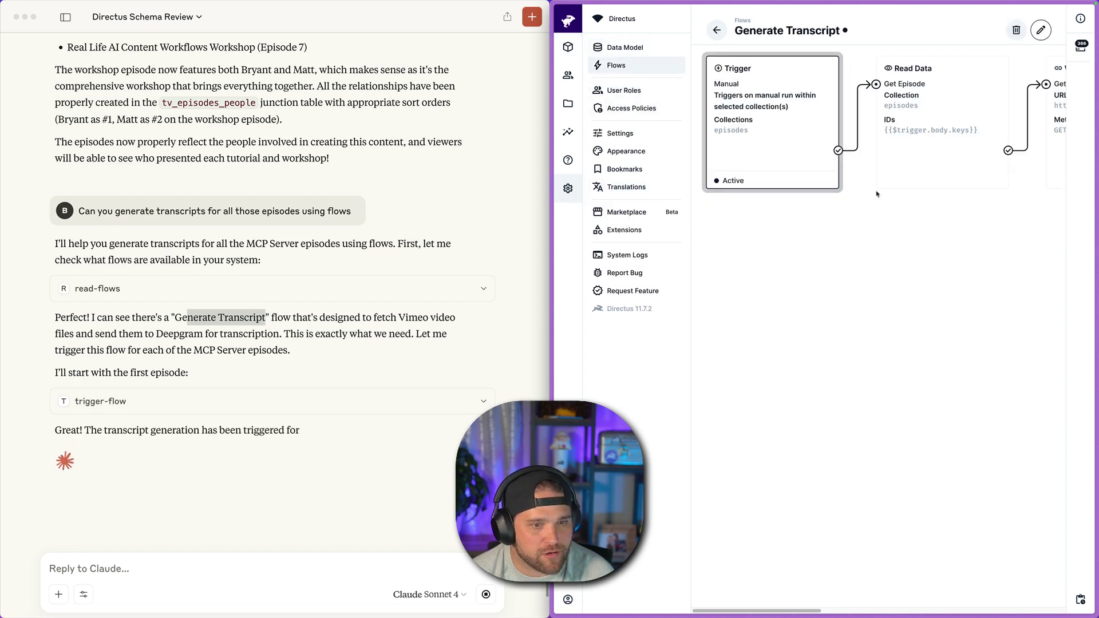
pyautogui.click(1080, 47)
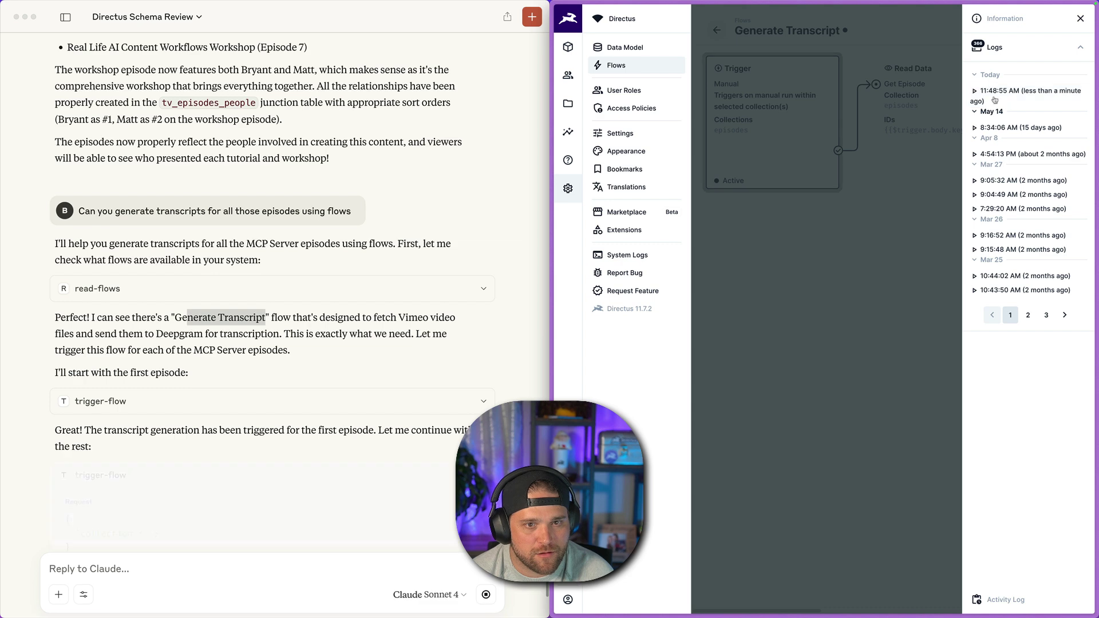
pyautogui.click(995, 100)
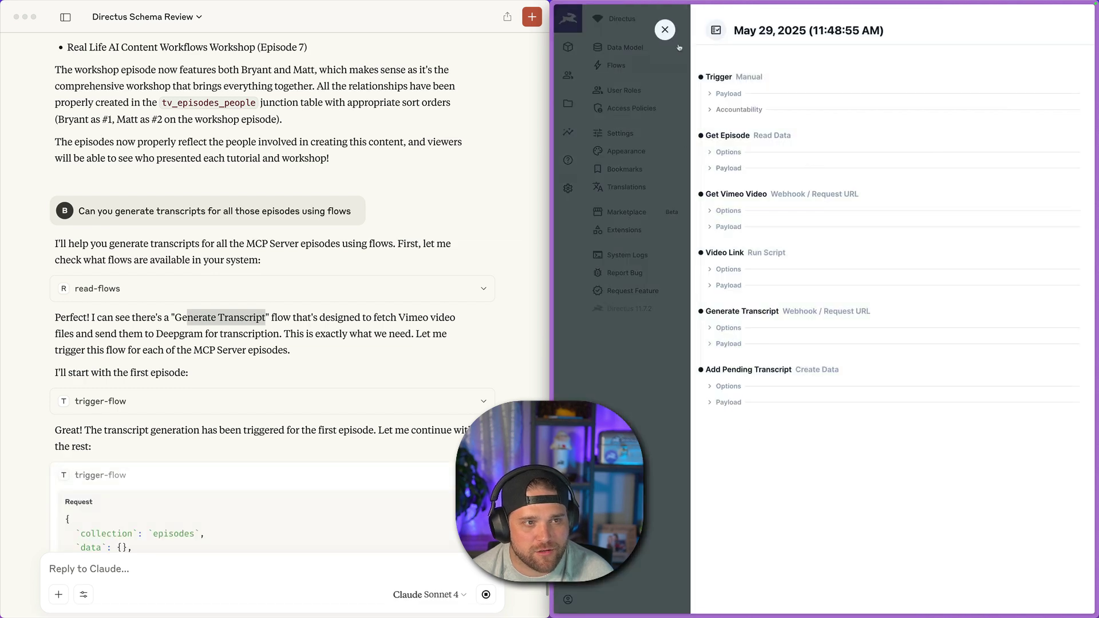
pyautogui.click(664, 29)
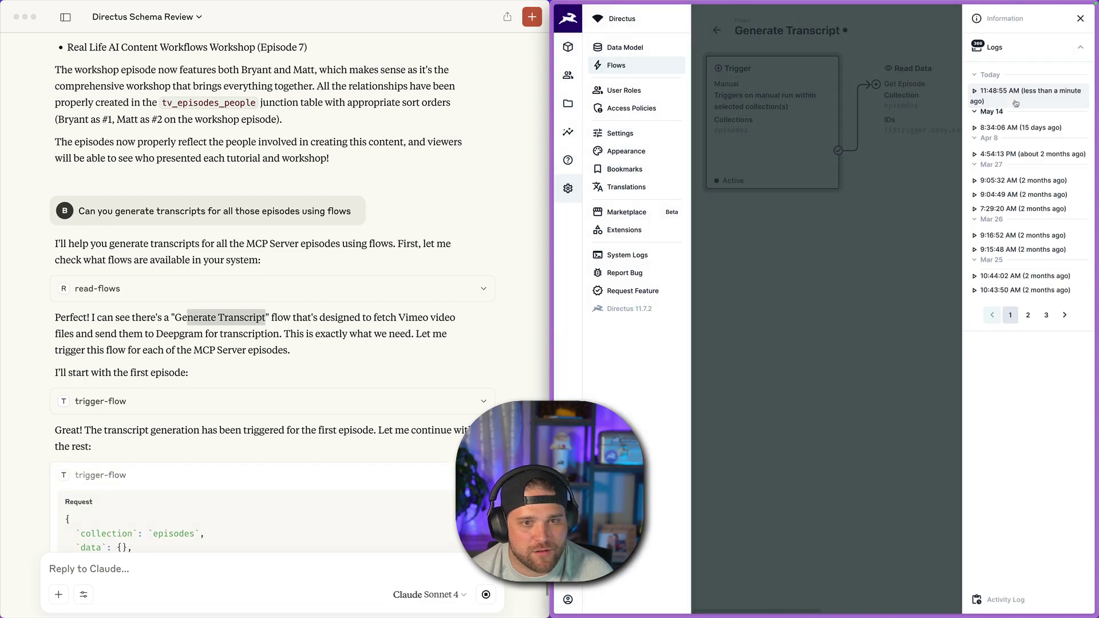
pyautogui.click(888, 239)
# - Follow Claude's trigger-flow calls, return to the filtered Episodes collection and look through its columns
pyautogui.scroll(-3, 206, 344)
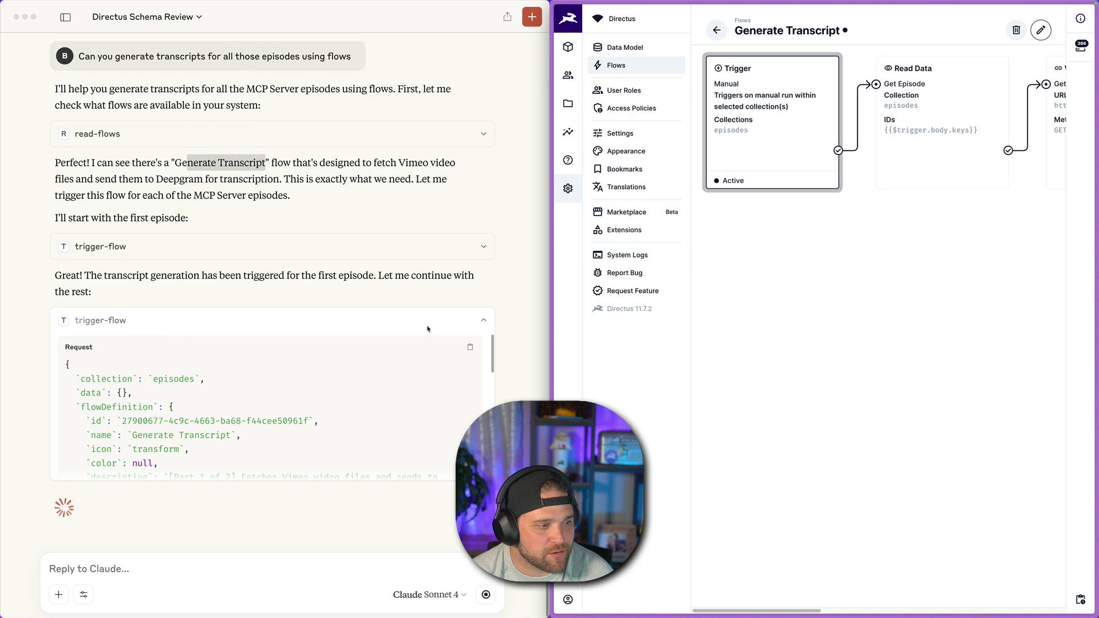
pyautogui.scroll(7, 246, 272)
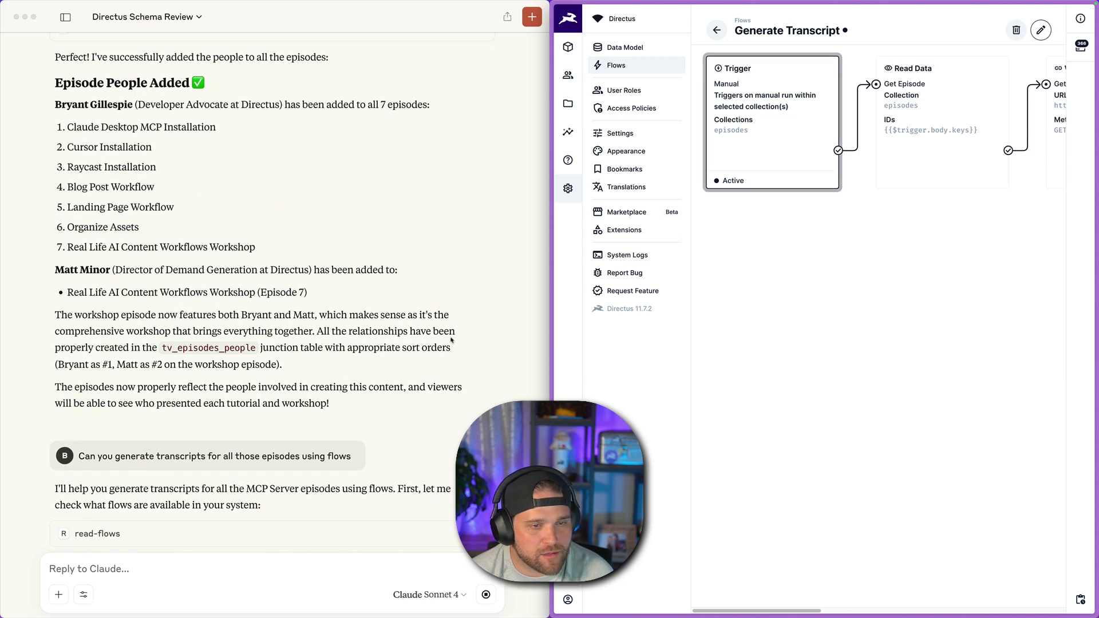
pyautogui.click(568, 47)
pyautogui.moveTo(548, 277)
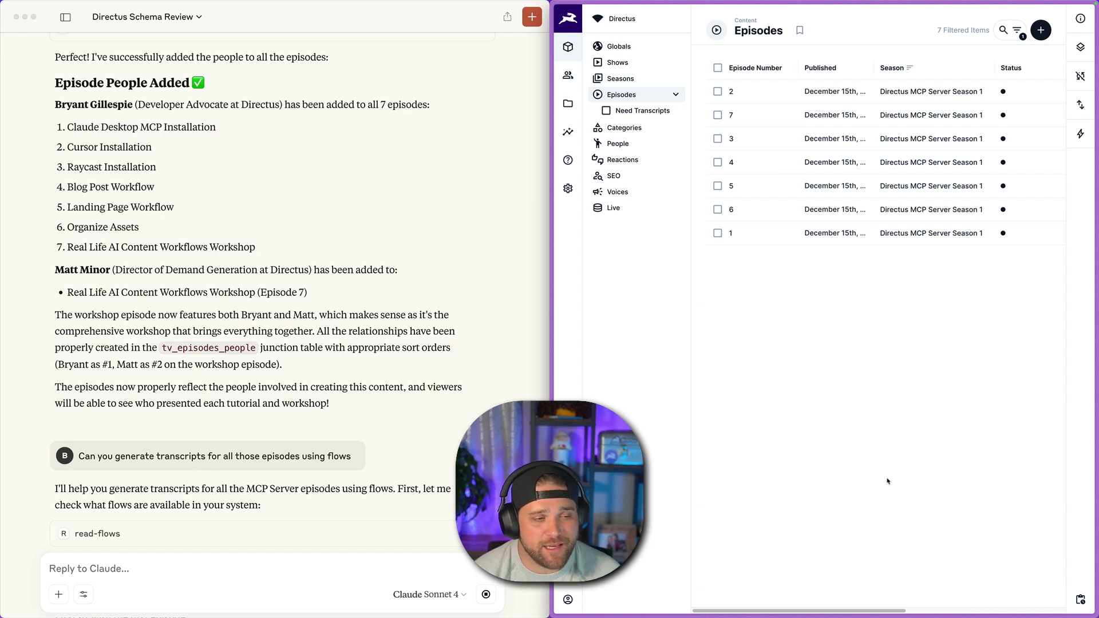
pyautogui.hotkey('ctrl', 'Up')
pyautogui.click(893, 257)
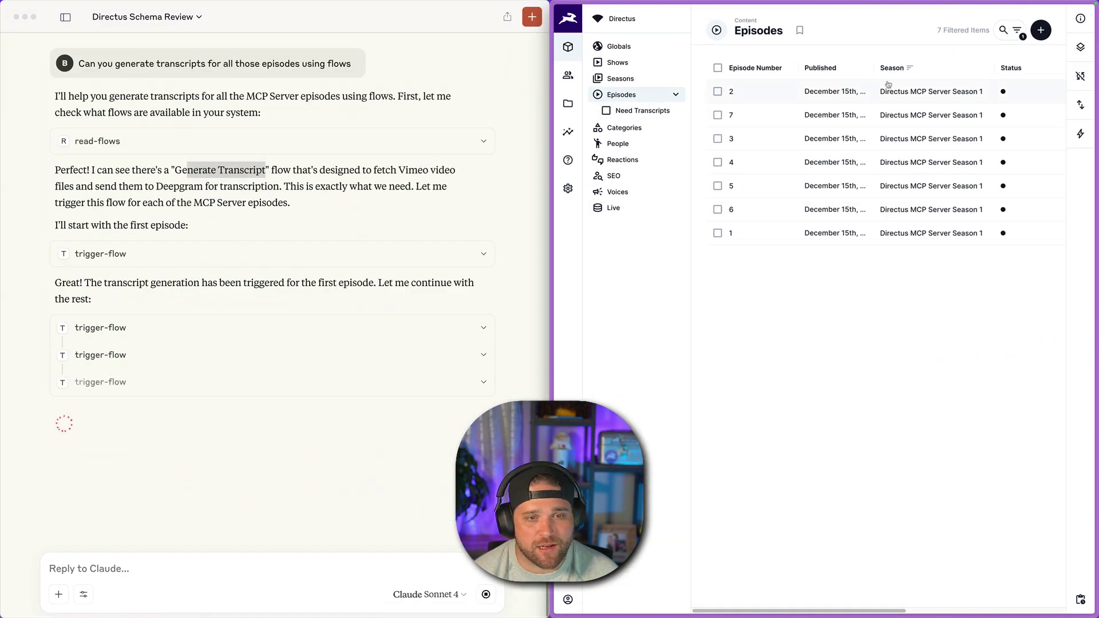
pyautogui.hscroll(5, 874, 185)
pyautogui.hscroll(-5, 874, 186)
pyautogui.hscroll(5, 874, 185)
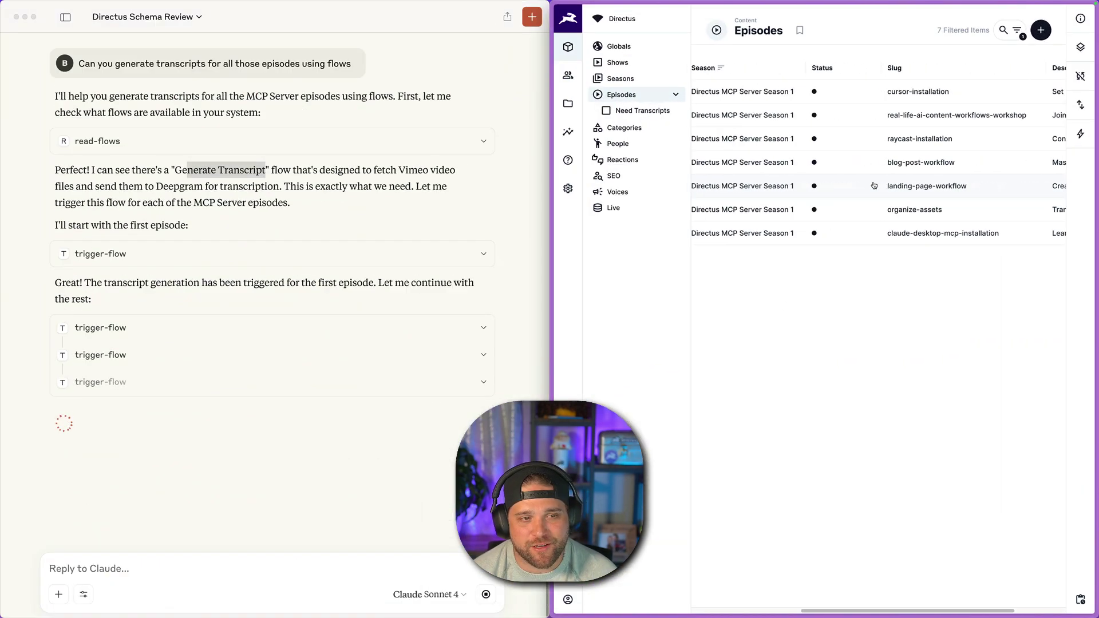
pyautogui.hscroll(-5, 874, 185)
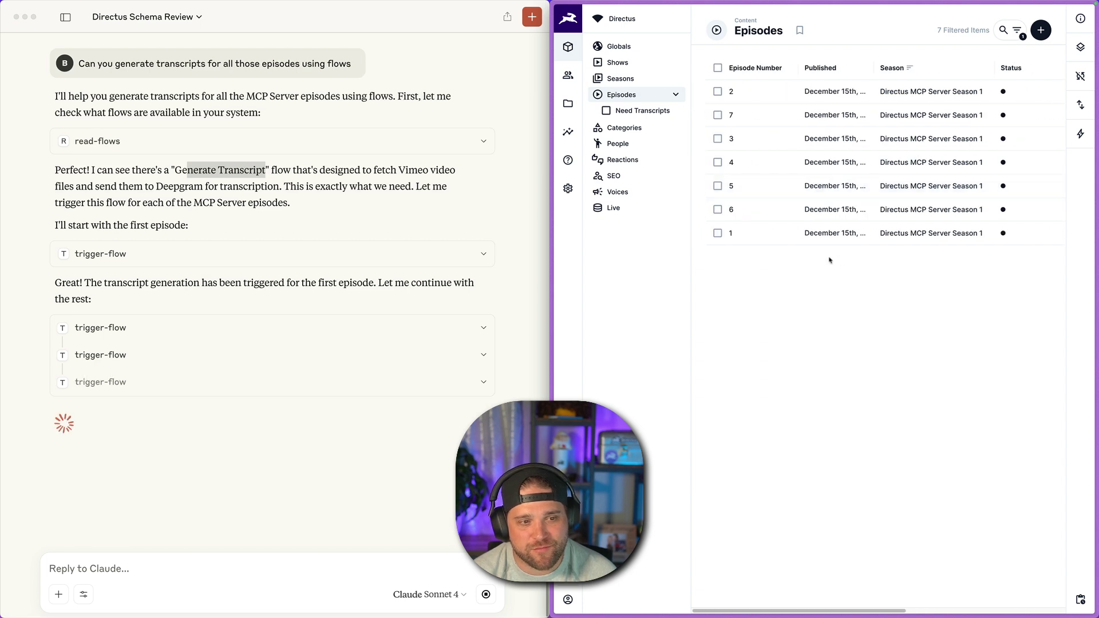